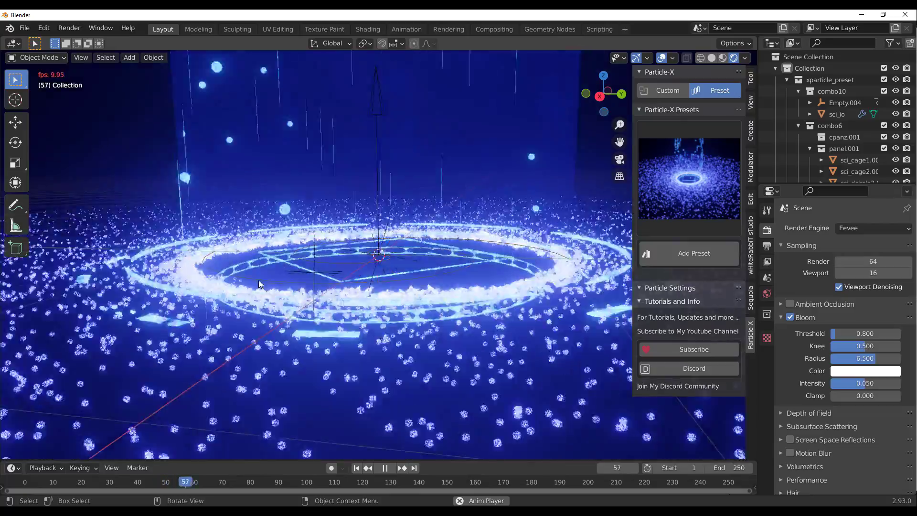
Step: Examine the playing uprising particle effect from farther away and select the volume object rising from its ring
scroll(259, 280, "down", 6)
middle_click_drag(364, 238, 394, 292, "shift")
left_click(394, 291)
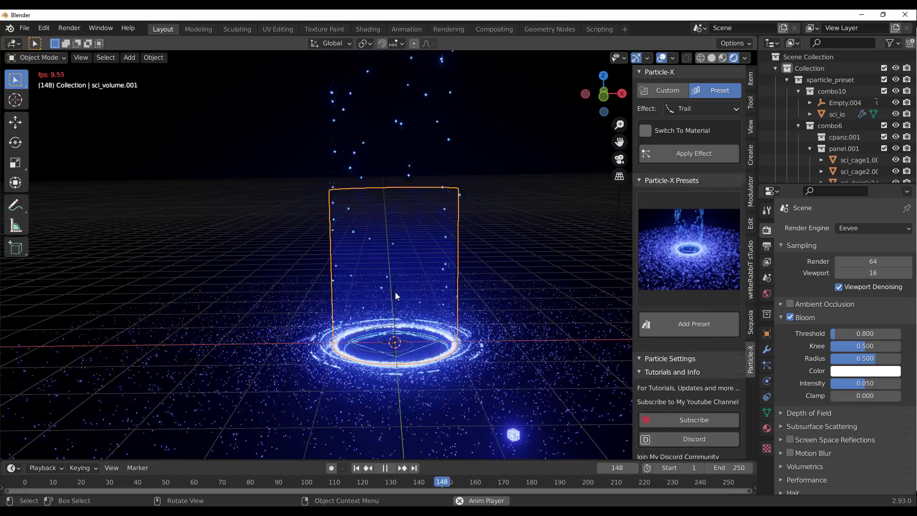
left_click(797, 126)
left_click(816, 158)
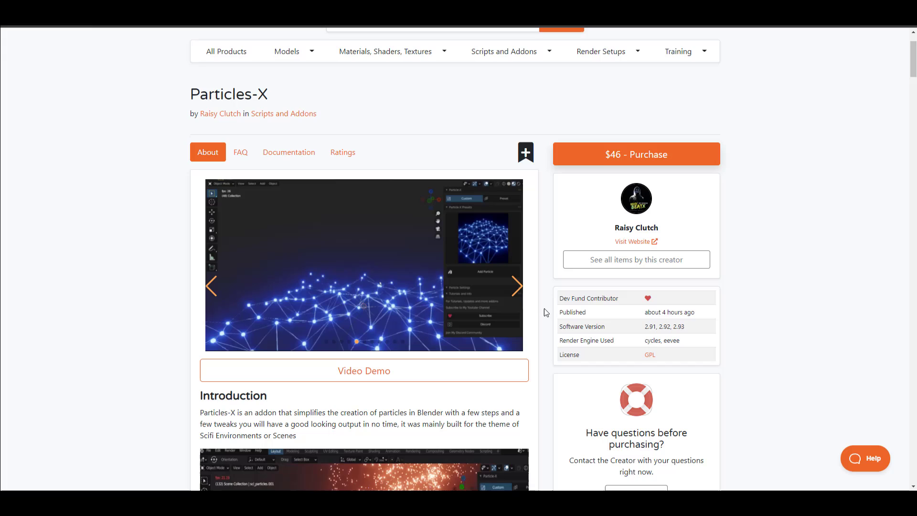
Step: Read through the Particles-X product page, covering its introduction, presets, panel, particle objects, settings and features
scroll(545, 312, "down", 3)
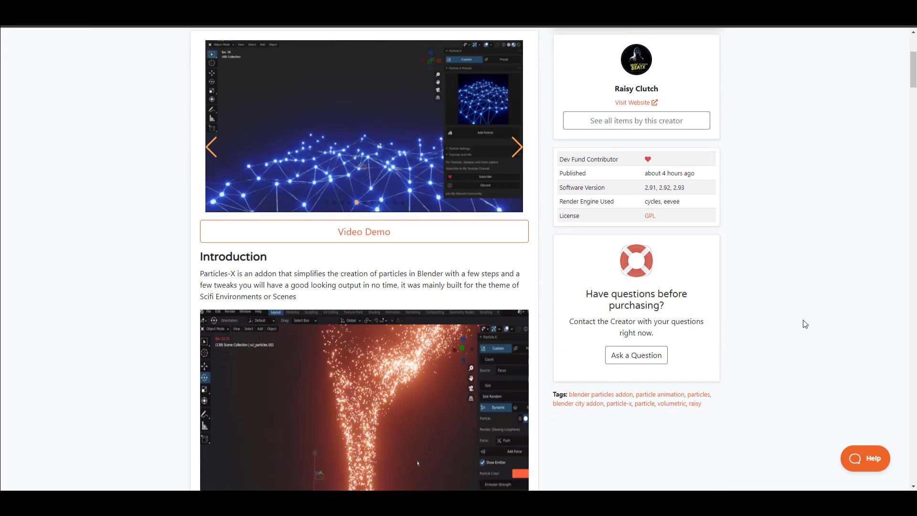
scroll(805, 324, "down", 10)
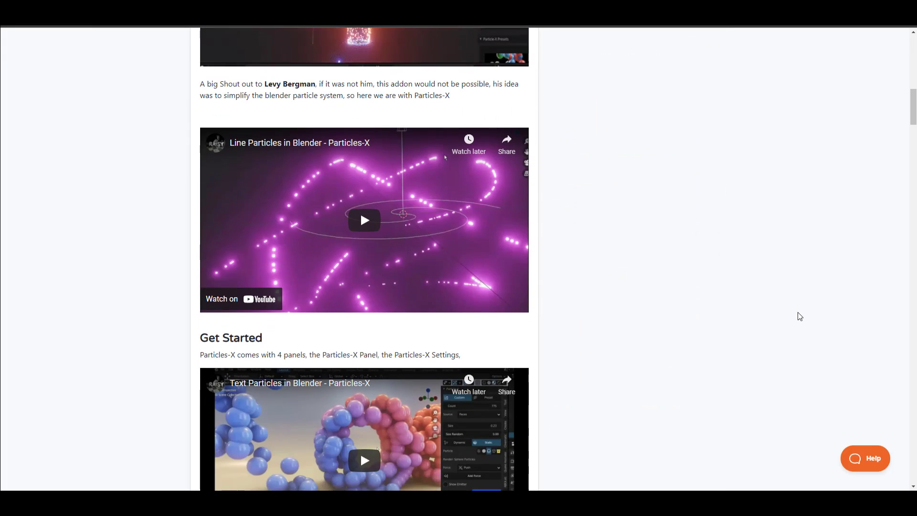
scroll(800, 316, "down", 19)
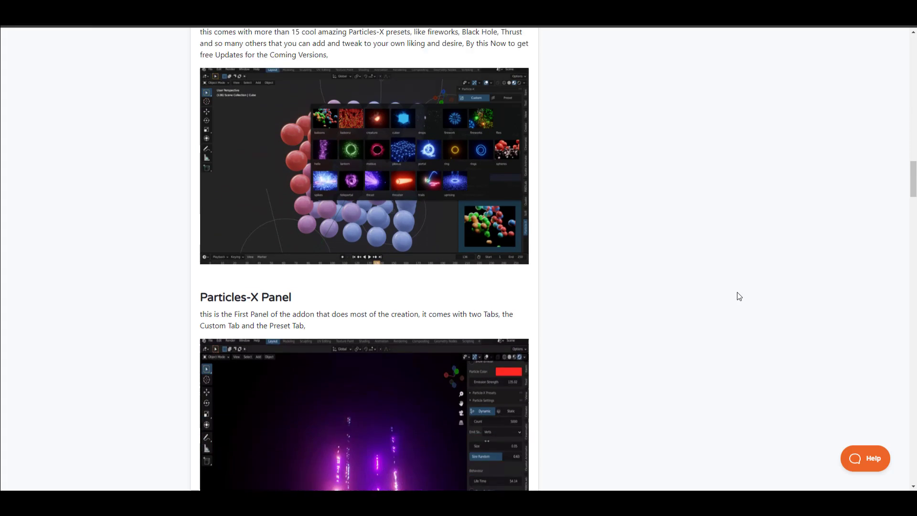
scroll(734, 292, "up", 4)
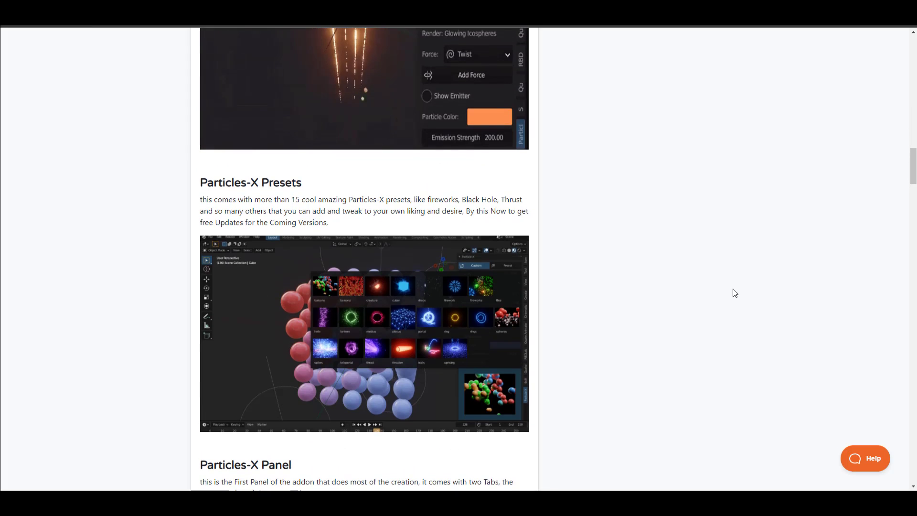
scroll(636, 256, "down", 10)
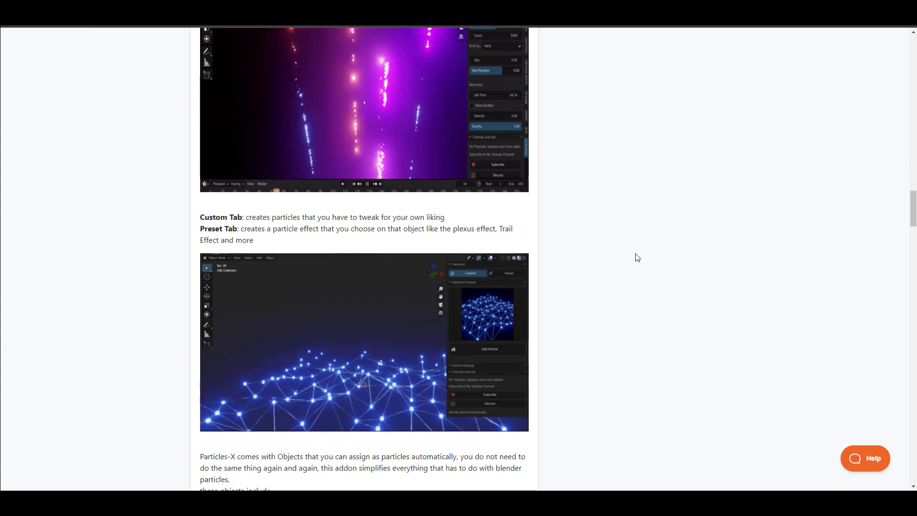
scroll(635, 257, "down", 20)
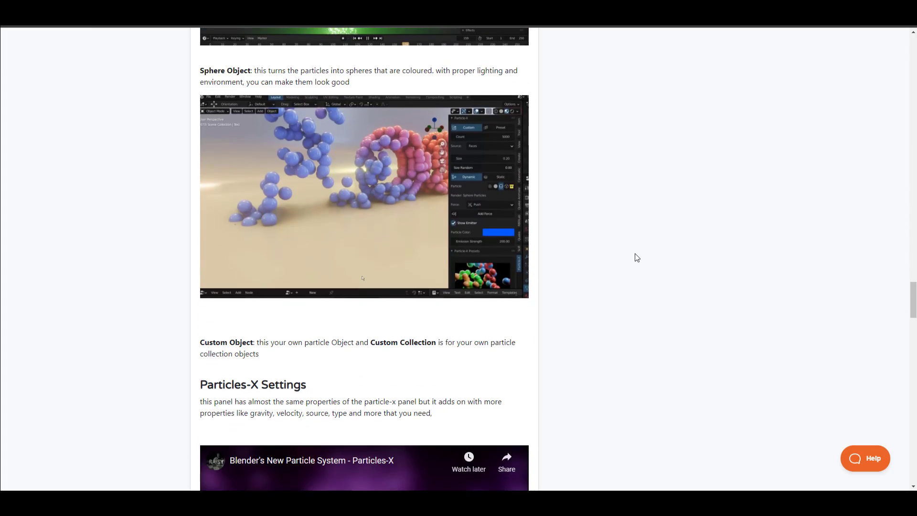
scroll(637, 257, "down", 11)
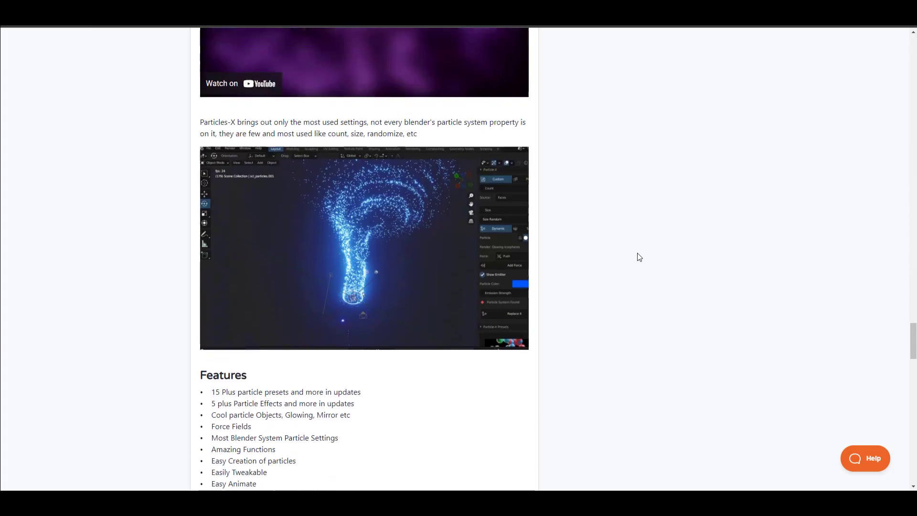
scroll(639, 257, "down", 3)
scroll(648, 232, "down", 1)
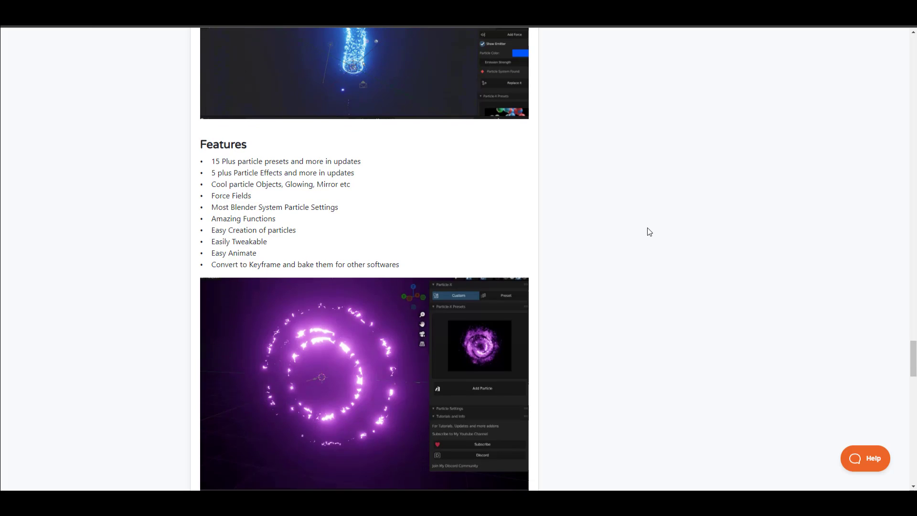
scroll(650, 231, "down", 12)
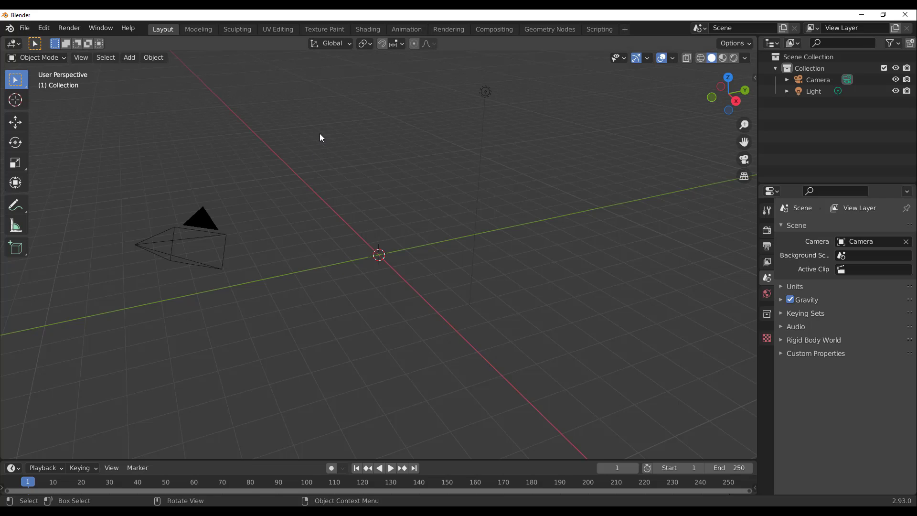
Step: Open the preferences and bring up the Particle-X tools in the 3D viewport
left_click(42, 29)
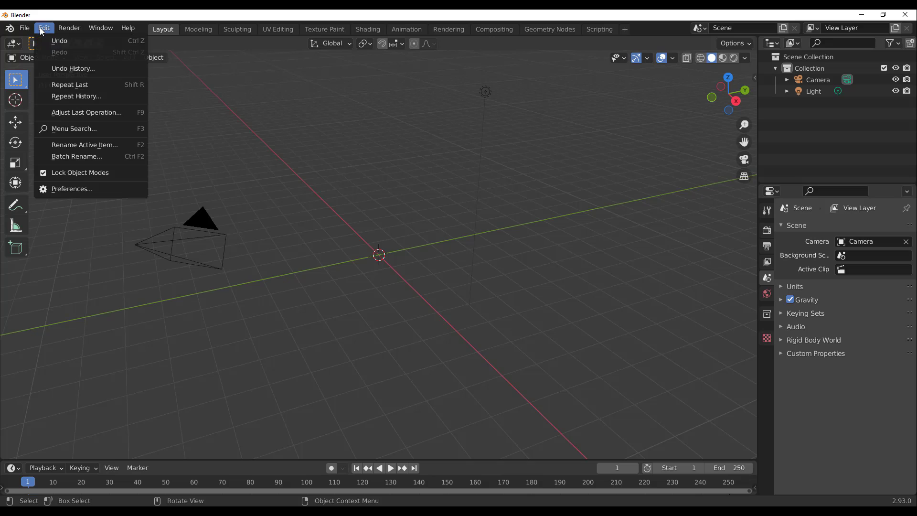
left_click(76, 190)
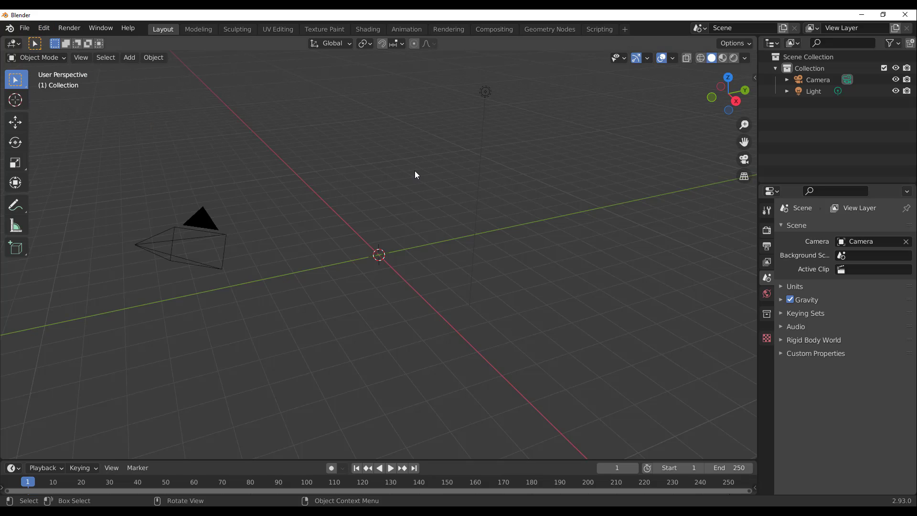
key("n")
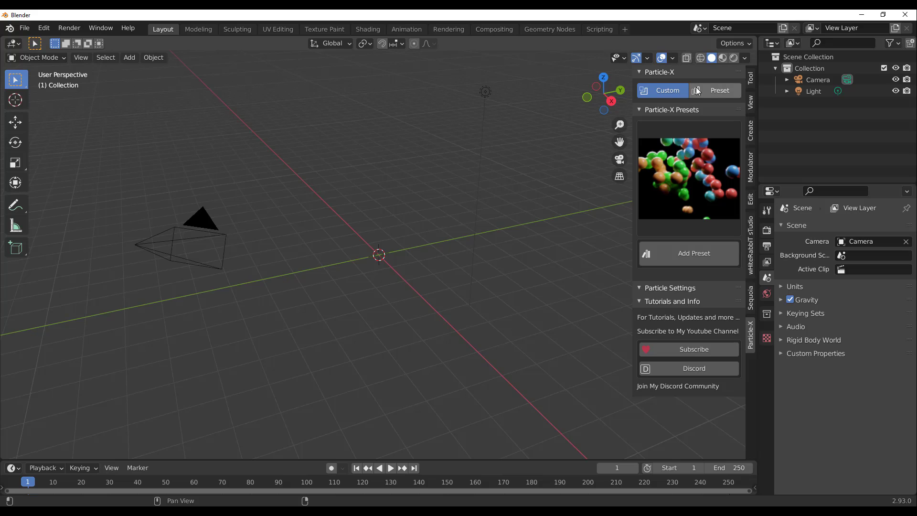
Step: Add the Particle-X creature preset to the scene and play its animation, stopping at frame 20
left_click(693, 170)
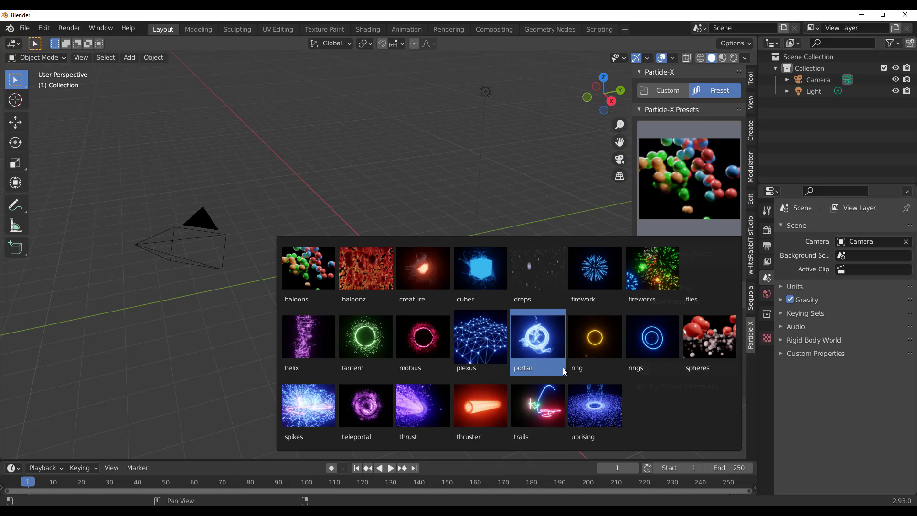
left_click(413, 291)
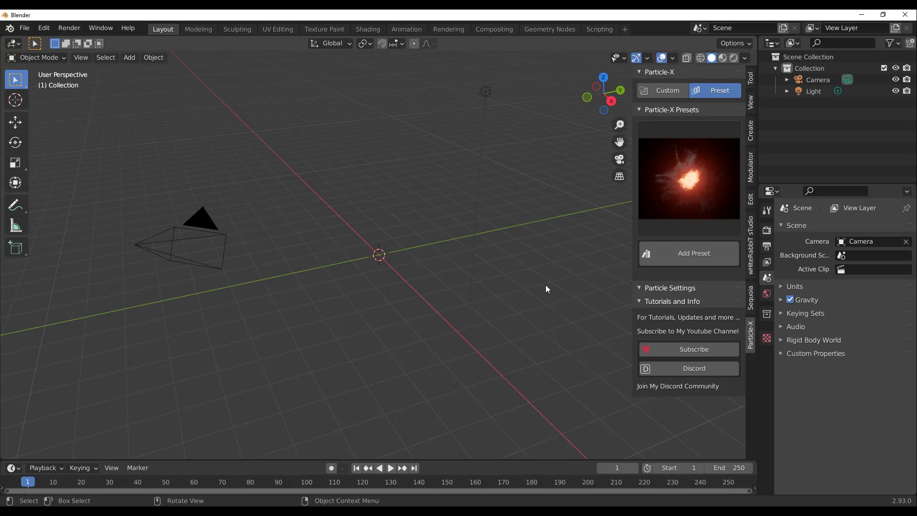
left_click(696, 258)
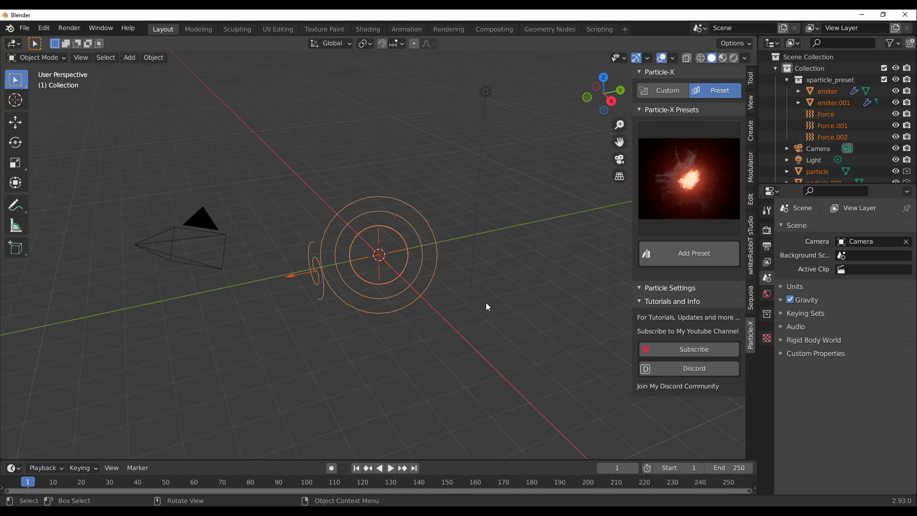
middle_click_drag(486, 306, 504, 310)
middle_click_drag(393, 323, 306, 334)
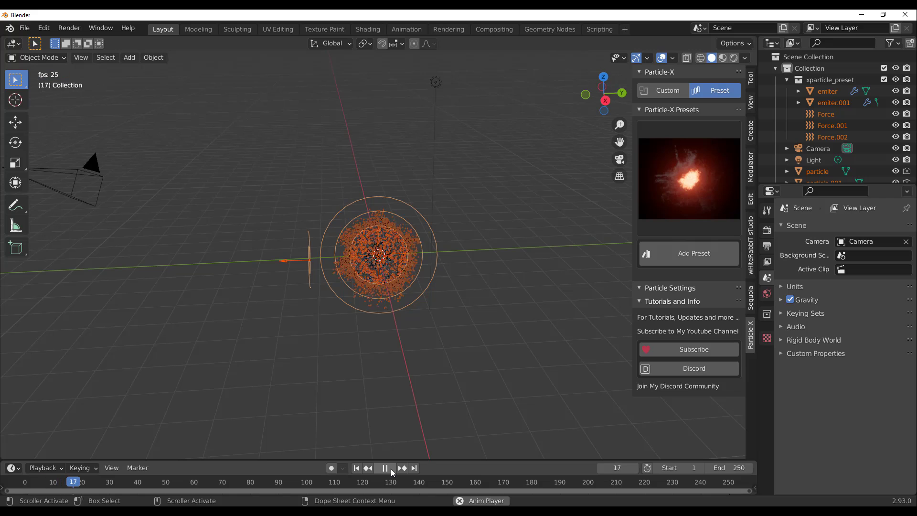
left_click(390, 471)
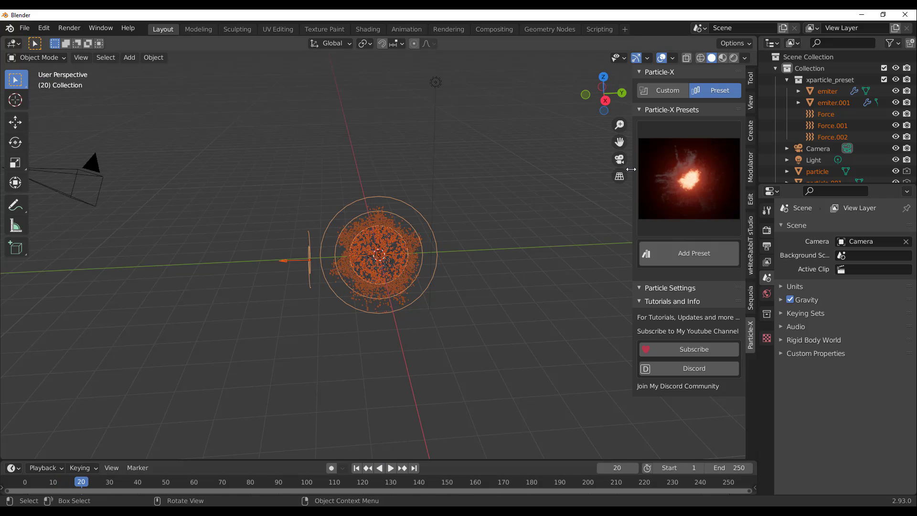
Step: Switch the viewport to rendered shading and enable Bloom in the Eevee render settings
left_click(733, 59)
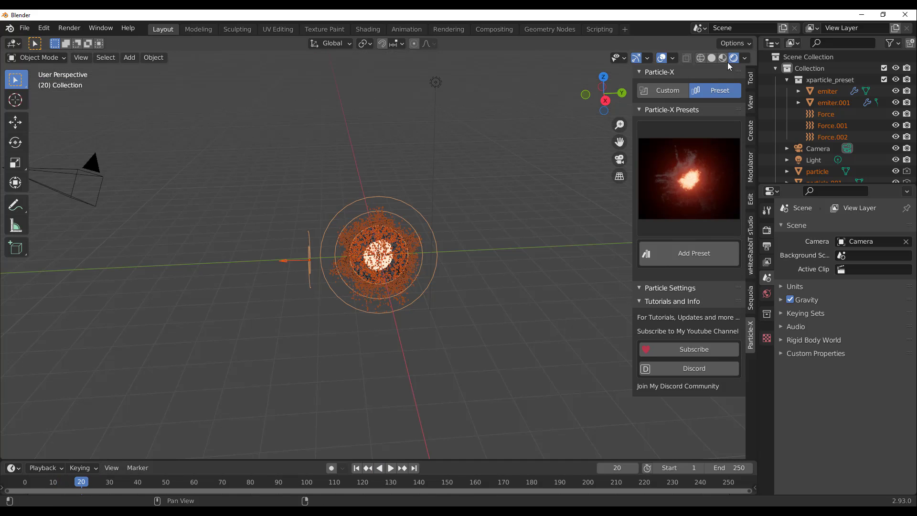
scroll(415, 238, "up", 5)
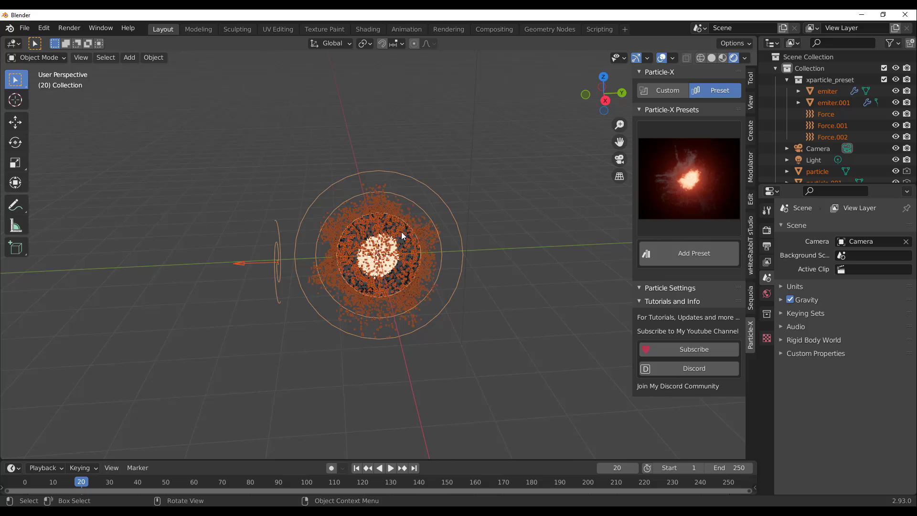
left_click(767, 211)
left_click(766, 231)
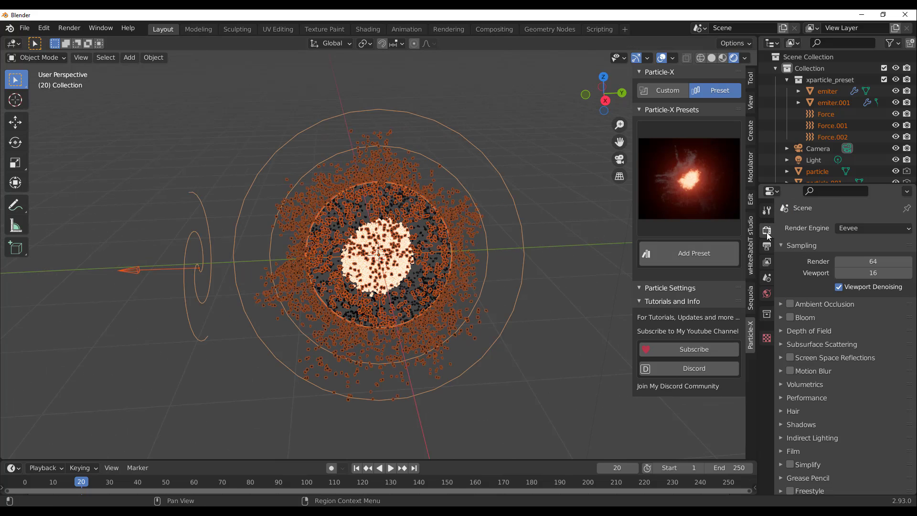
left_click(790, 318)
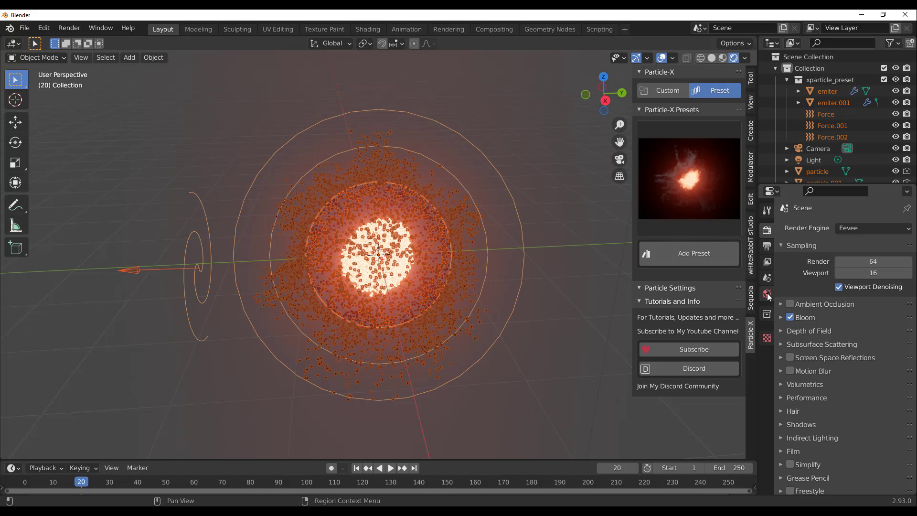
Step: Darken the world background color to black
left_click(767, 295)
left_click(883, 300)
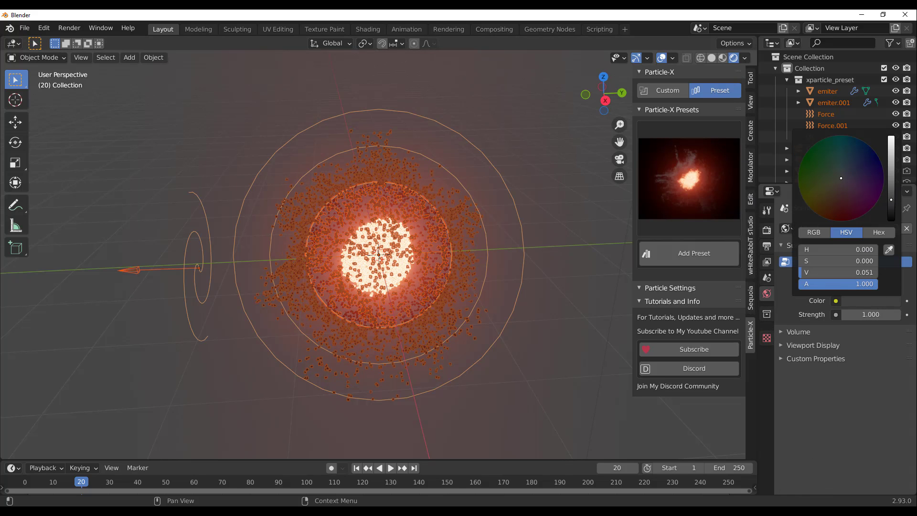
left_click_drag(890, 200, 891, 220)
left_click(565, 194)
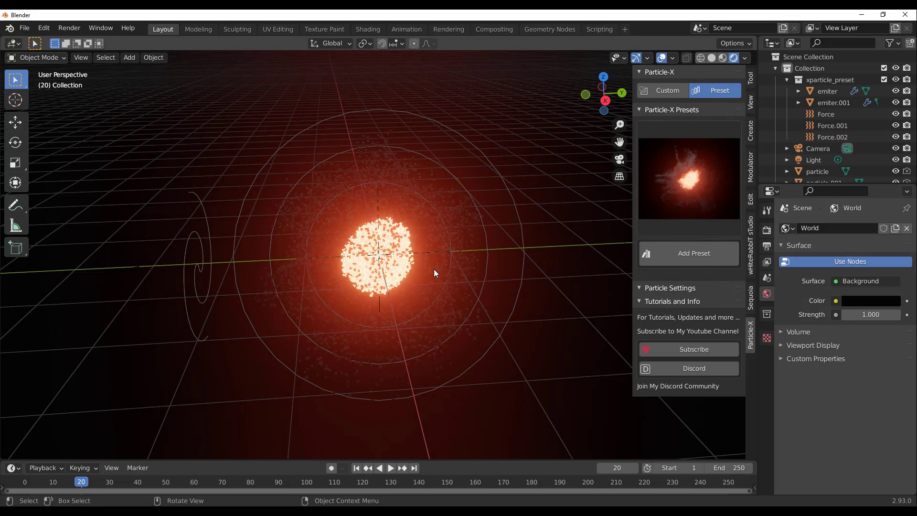
Step: Examine the creature preset's glowing core up close while playing the animation, and stop at frame 169
mouse_move(433, 270)
middle_mouse_down()
mouse_move(474, 255)
mouse_move(302, 245)
mouse_move(426, 277)
middle_mouse_up()
scroll(474, 255, "up", 7)
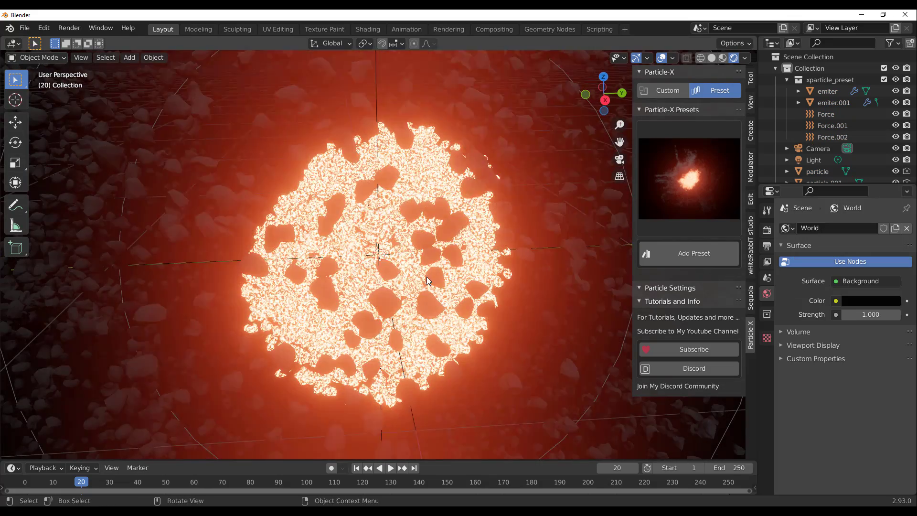
scroll(426, 276, "down", 6)
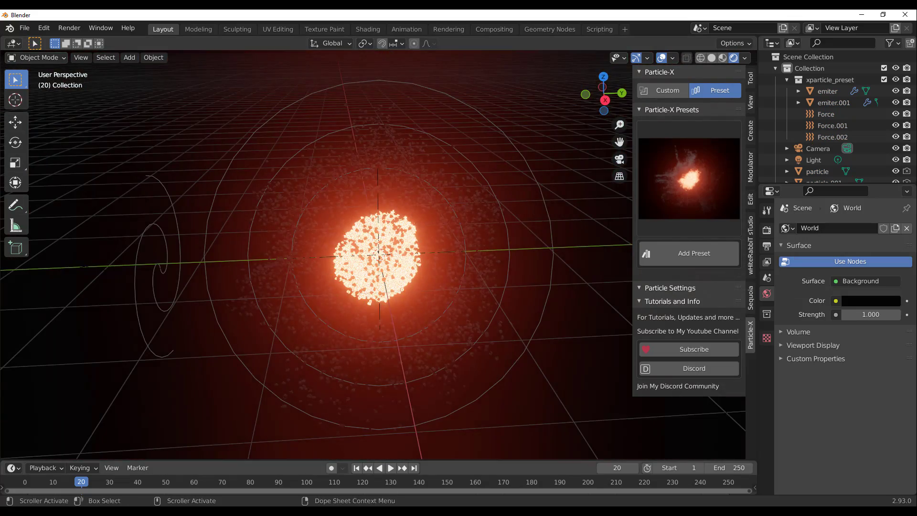
left_click(390, 470)
scroll(369, 387, "up", 4)
middle_click_drag(398, 342, 425, 338)
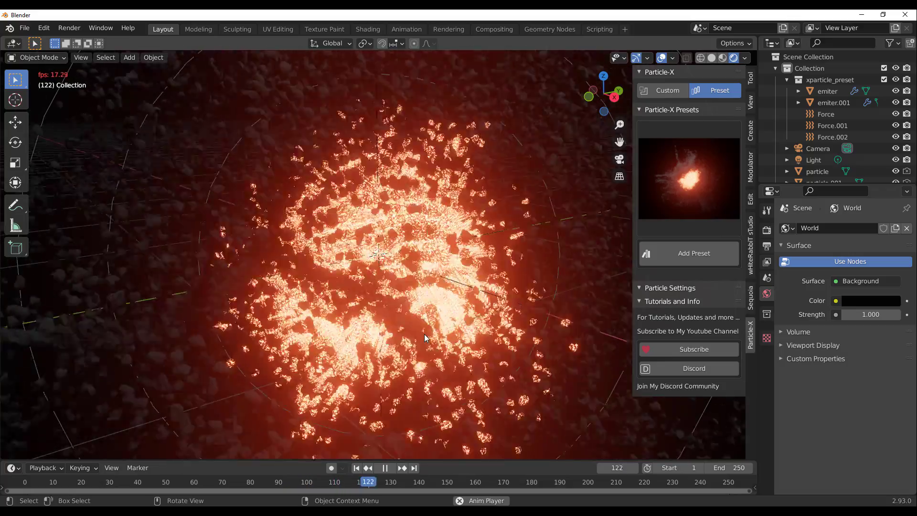
key("space")
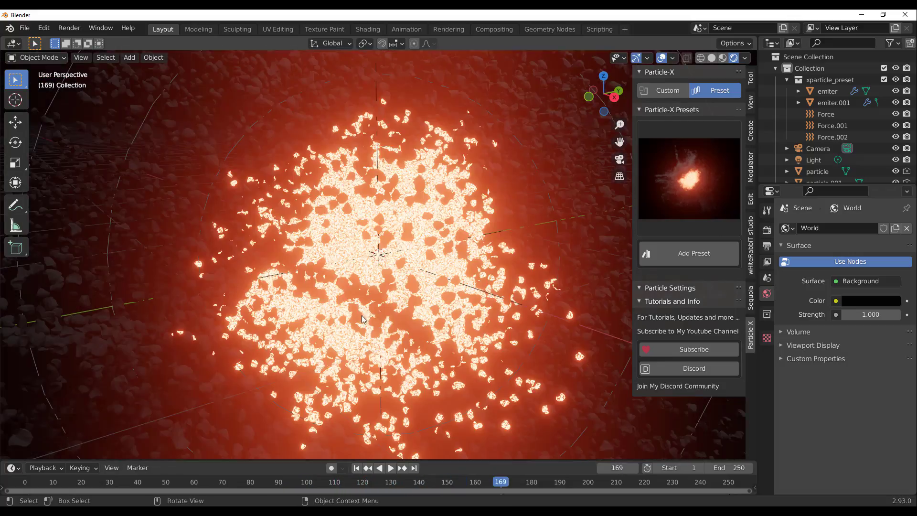
Step: Examine the particle settings of emitter.001 and emitter, and select the particle and particle.001 objects
left_click(831, 102)
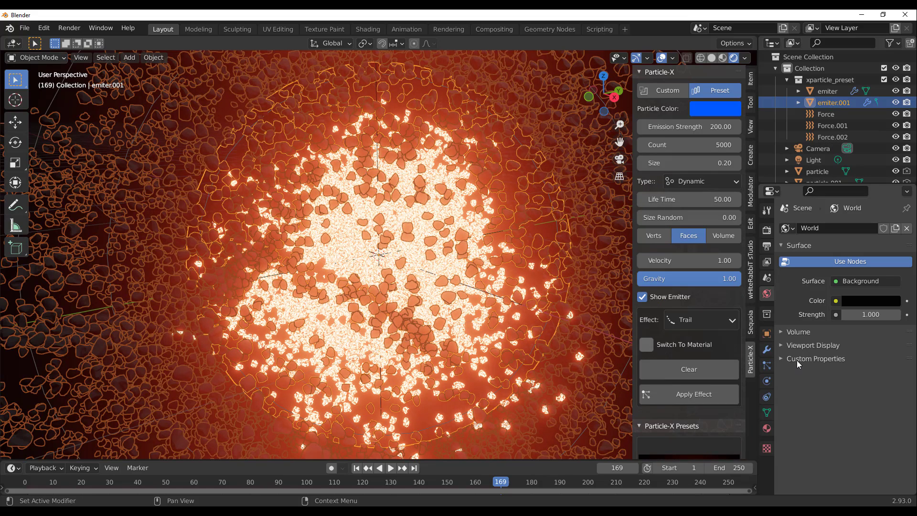
left_click(767, 366)
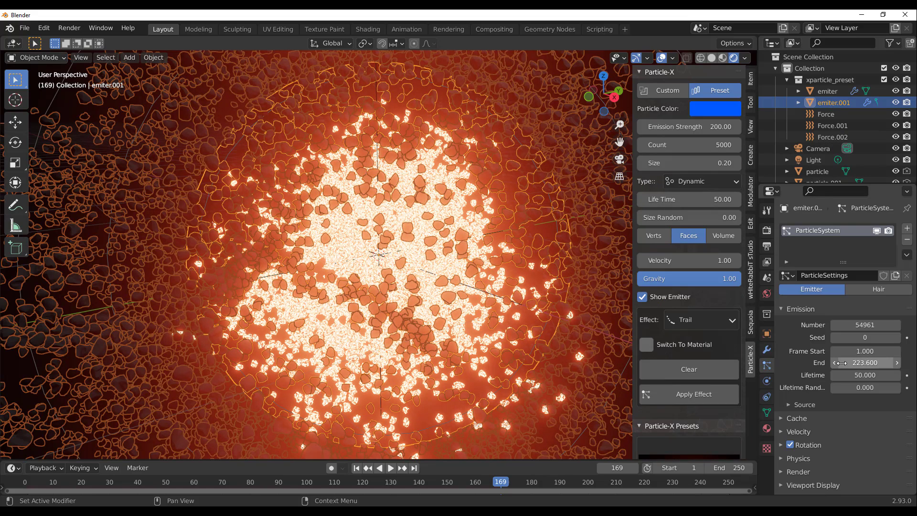
left_click(830, 91)
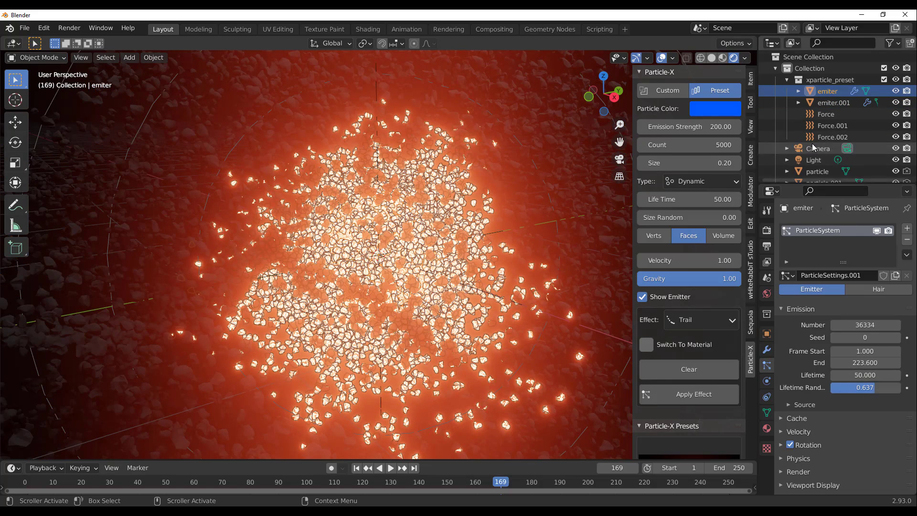
scroll(821, 143, "down", 1)
left_click(815, 161)
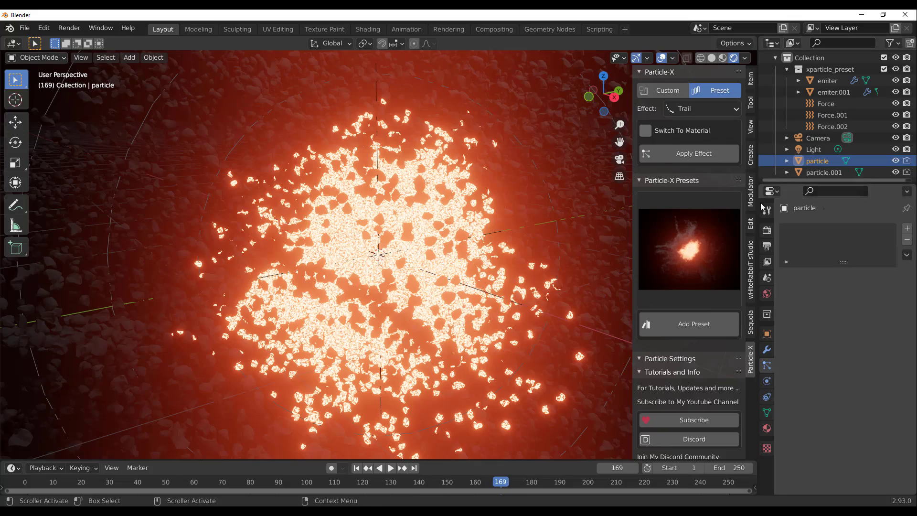
scroll(502, 304, "down", 4)
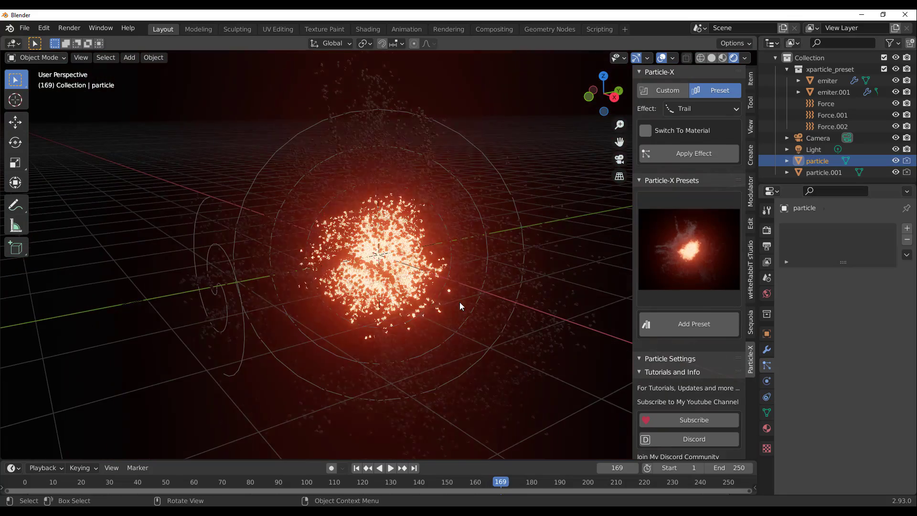
middle_click_drag(414, 259, 473, 300)
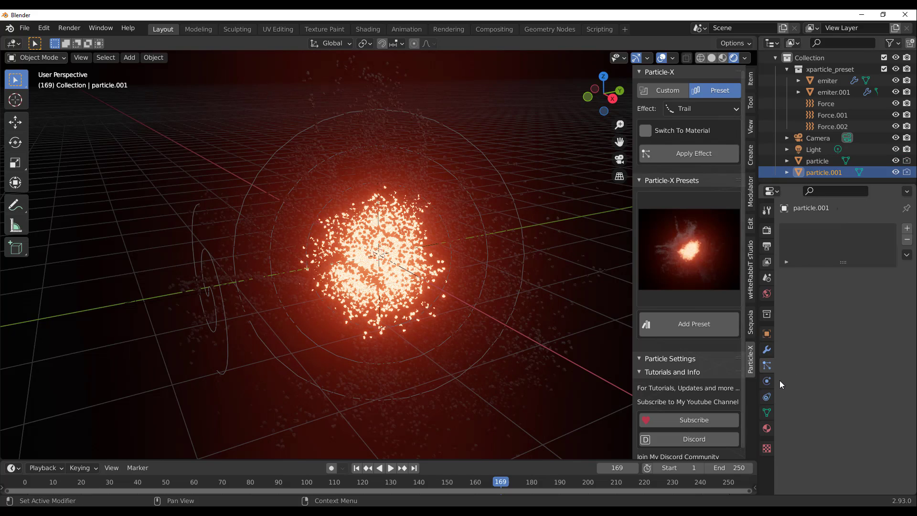
Step: Replay the creature preset's animation from the first frame, examine its glowing core up close, and stop at frame 204
left_click(357, 468)
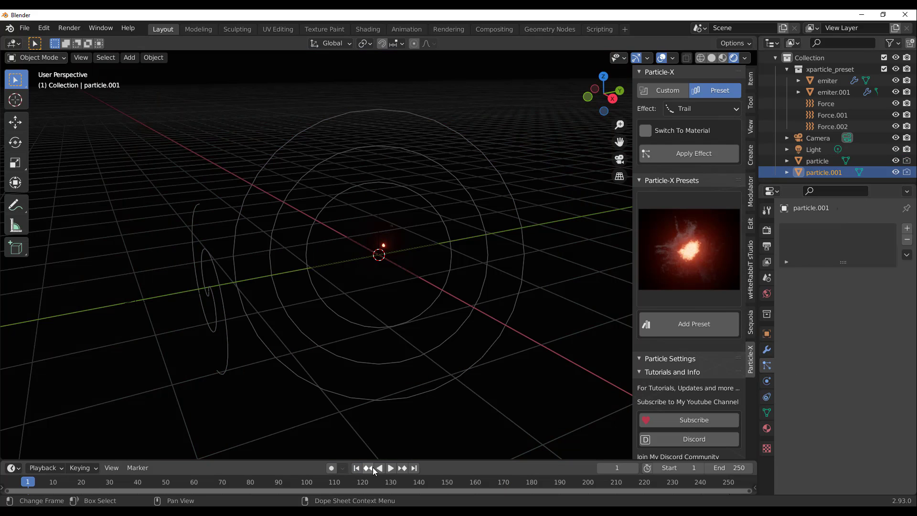
left_click(393, 470)
left_click_drag(543, 289, 576, 313)
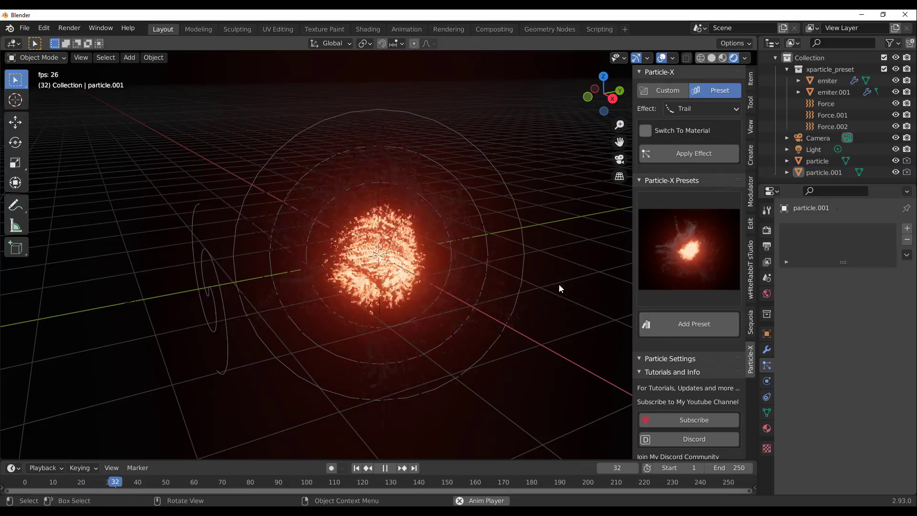
left_click(786, 70)
scroll(522, 292, "up", 3)
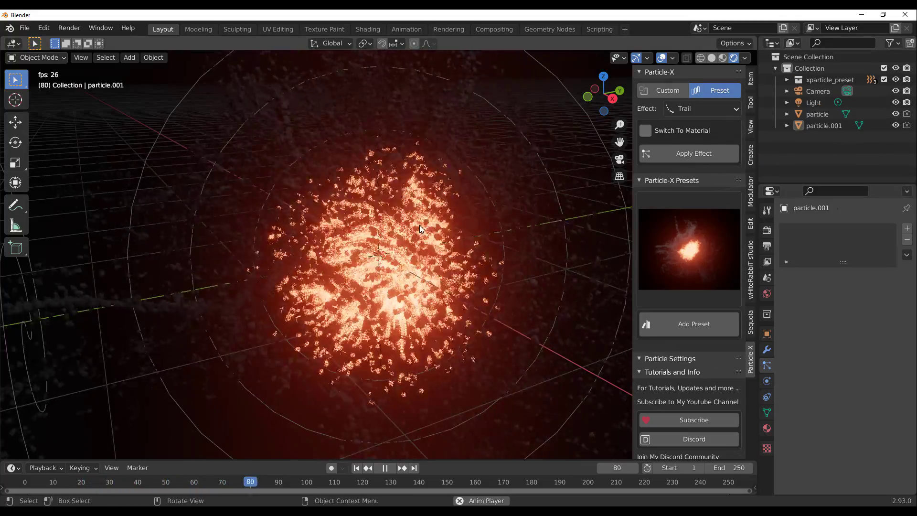
middle_click_drag(522, 291, 5, 285)
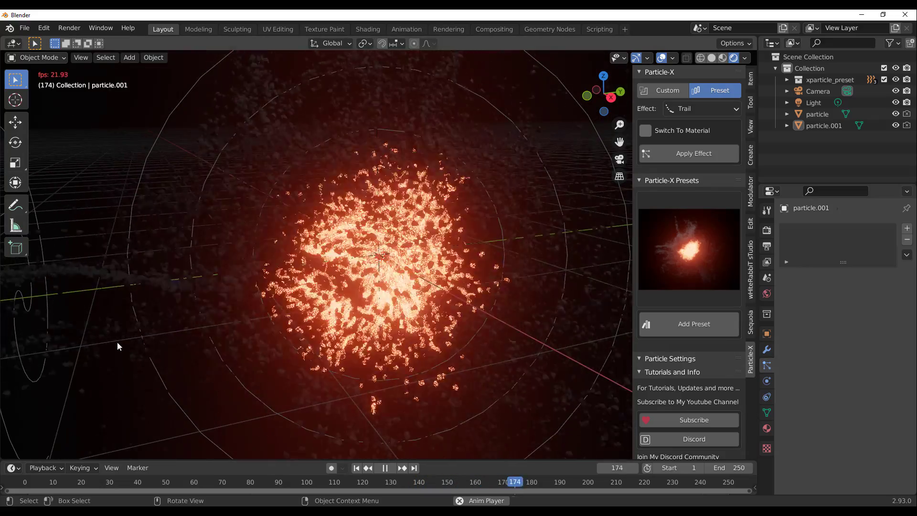
left_click(385, 468)
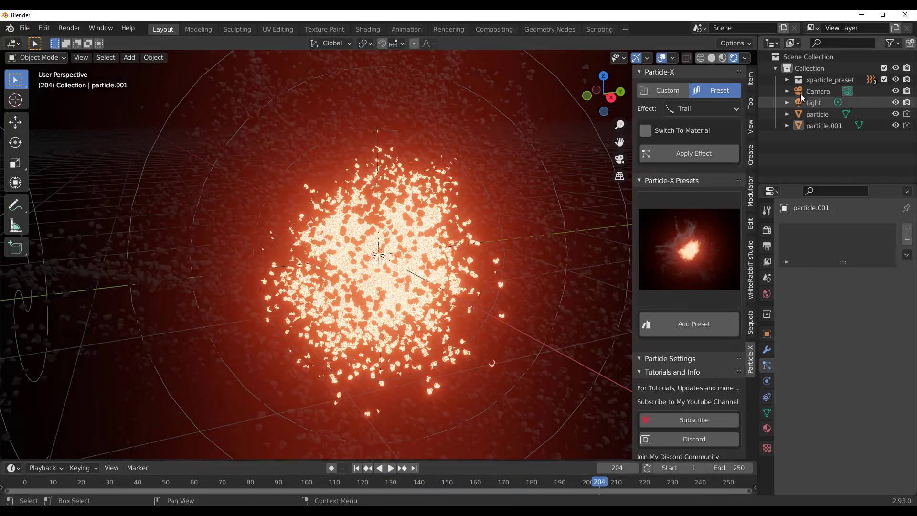
Step: Hide the xparticle_preset collection and add the portal preset to the scene
left_click(895, 80)
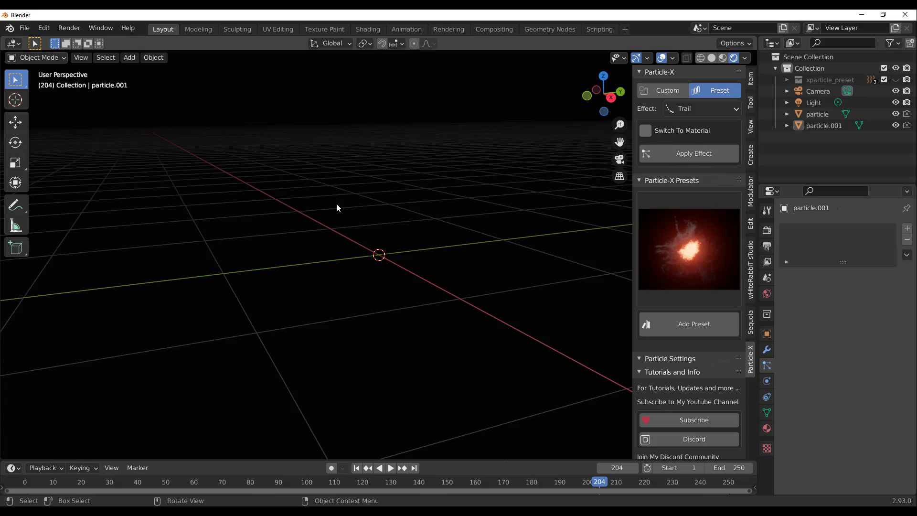
middle_click_drag(362, 236, 352, 289)
left_click(670, 229)
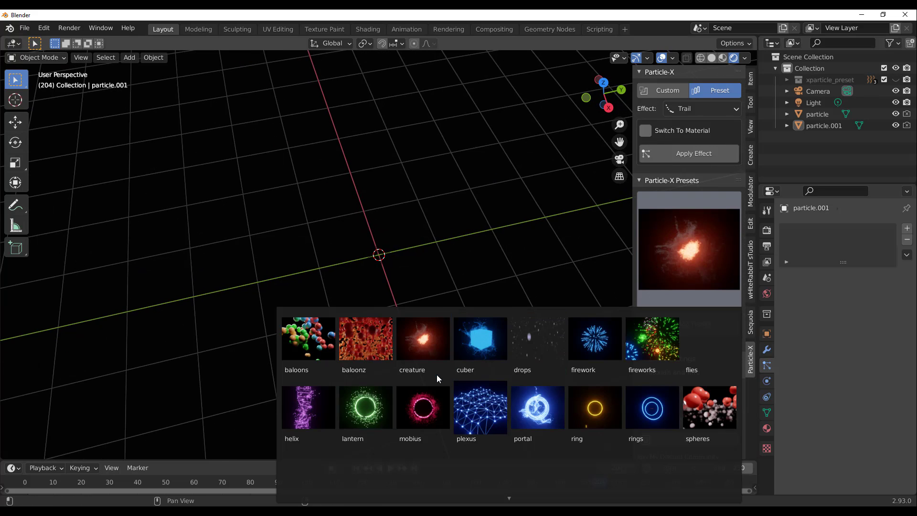
left_click(543, 415)
left_click(683, 325)
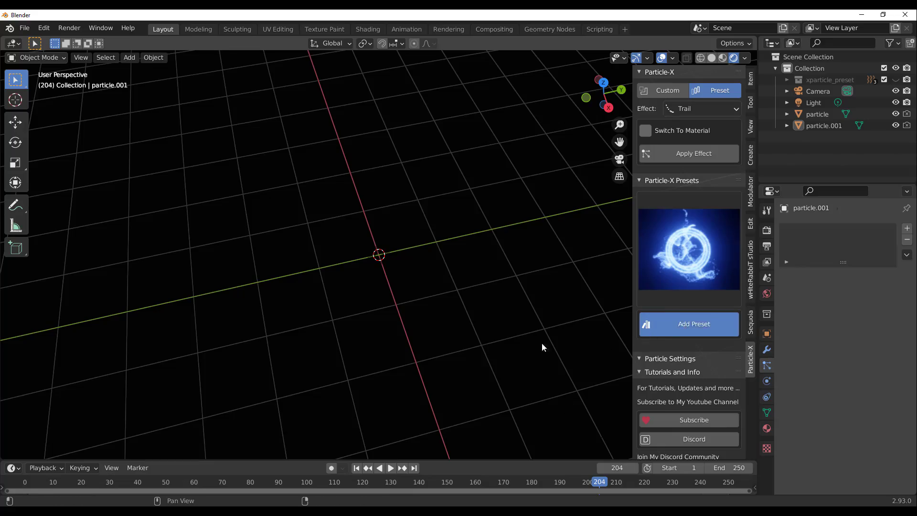
middle_click_drag(334, 282, 372, 374)
scroll(403, 243, "up", 2)
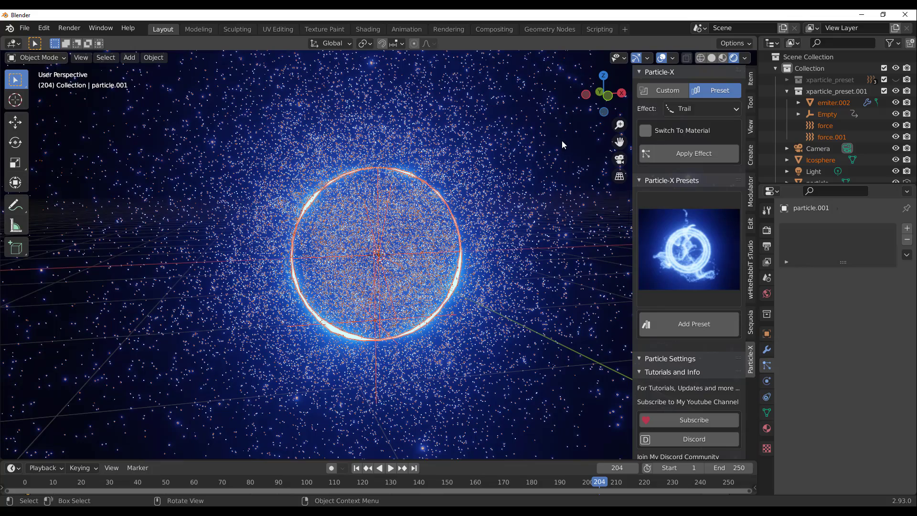
left_click_drag(570, 142, 577, 147)
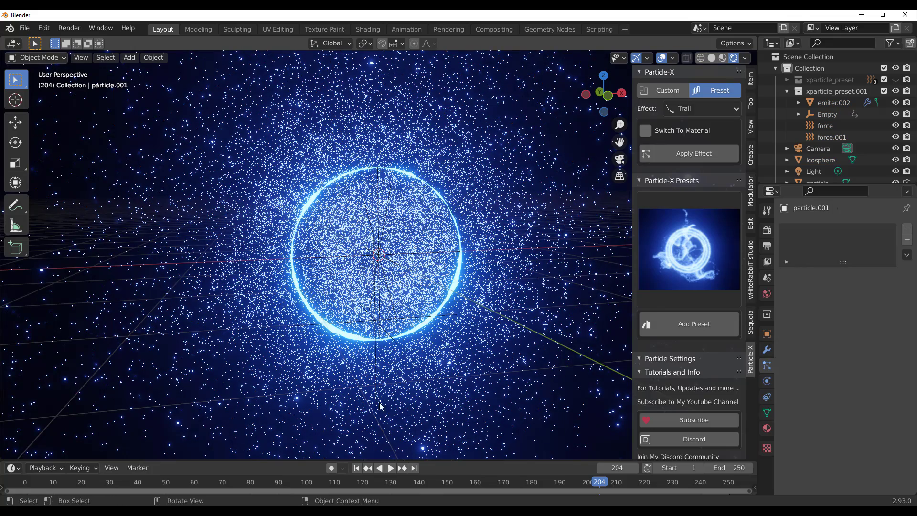
Step: Return to the first frame and hide the Icosphere and particle source objects beside the portal ring
left_click(356, 468)
middle_click_drag(311, 330, 334, 337)
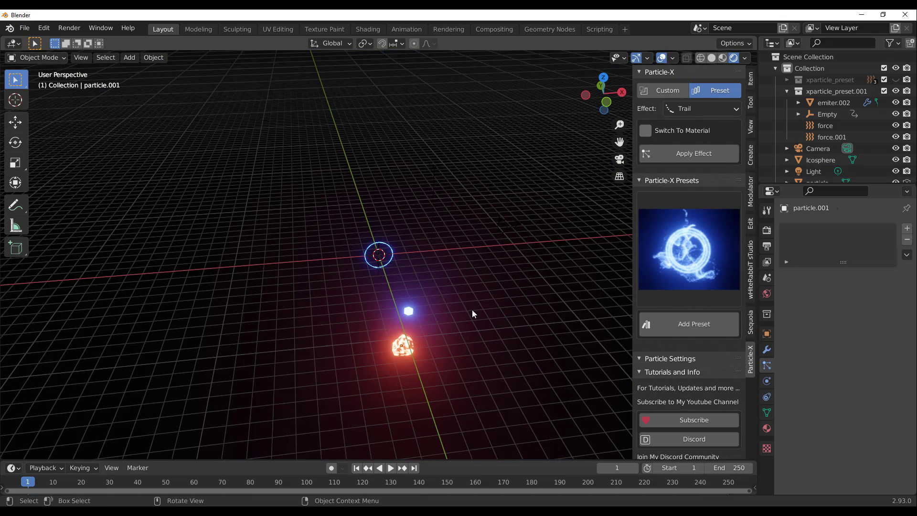
left_click_drag(477, 300, 366, 403)
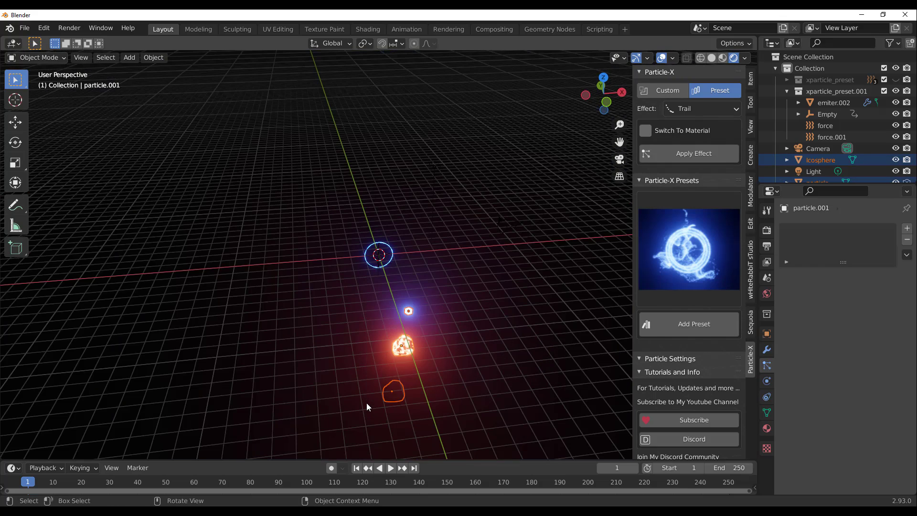
key("h")
Step: Play the portal animation, examine the ring from several angles, and select emiter.002
scroll(377, 242, "up", 4)
mouse_move(382, 262)
middle_mouse_down()
mouse_move(385, 228)
mouse_move(388, 245)
middle_mouse_up()
left_click(390, 468)
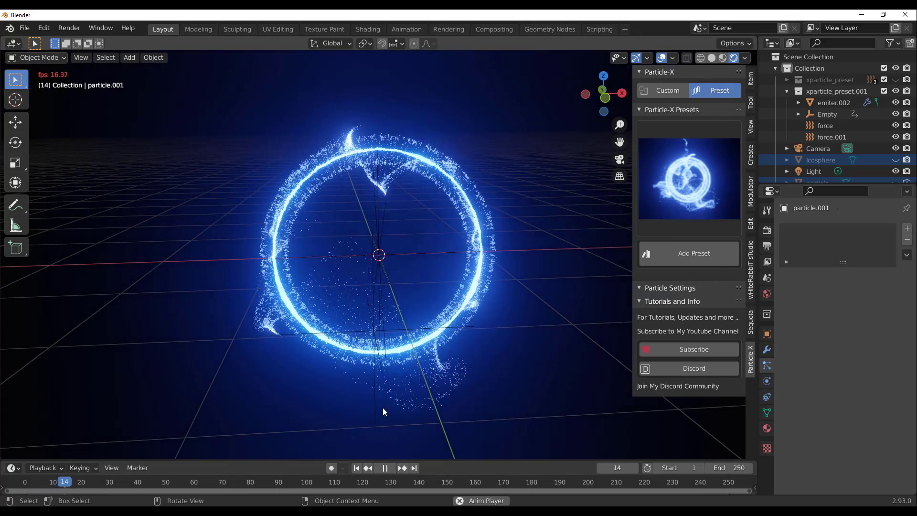
middle_click_drag(356, 325, 415, 333)
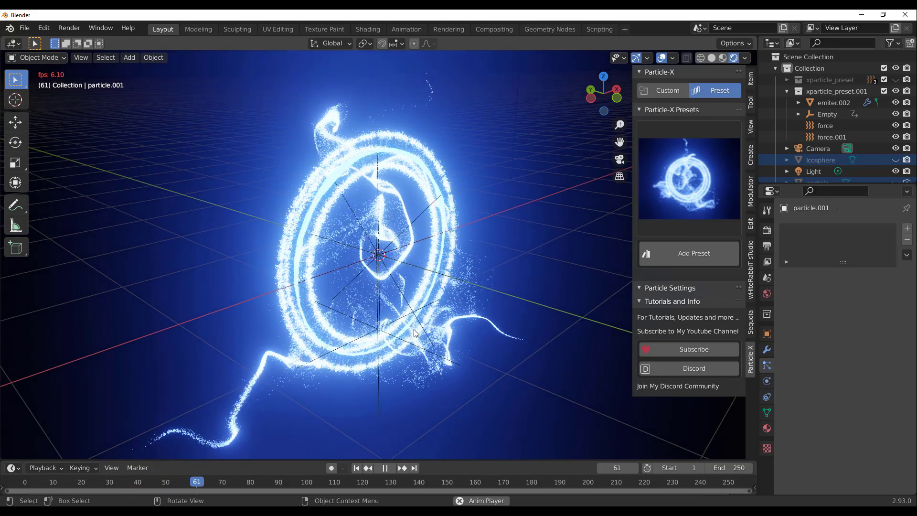
middle_click_drag(413, 329, 399, 265)
left_click(399, 265)
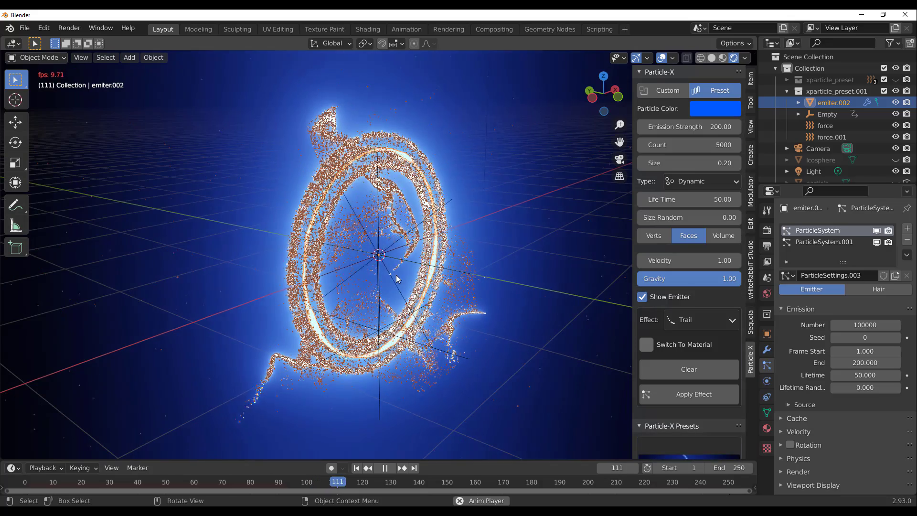
Step: Move the force object to about X 0.06 m, Y 0.12 m, Z -0.02 m during playback, and return to the first frame
left_click(827, 124)
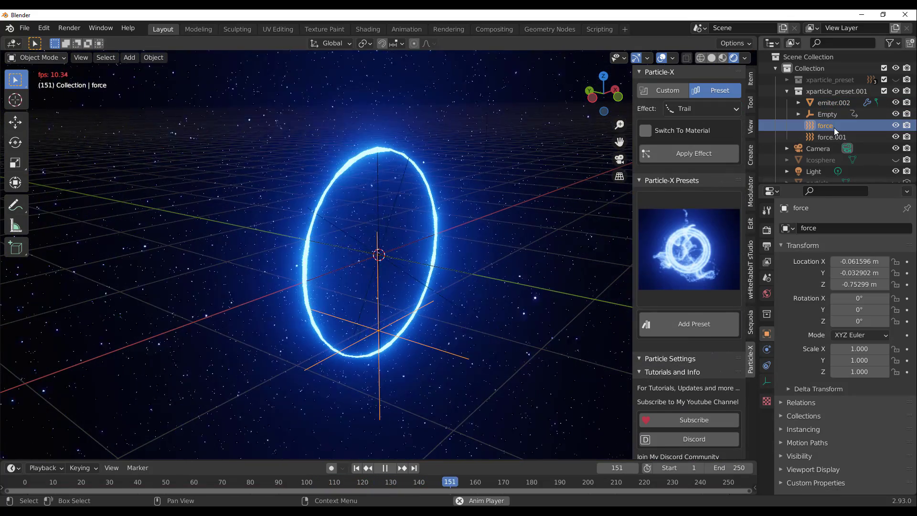
middle_click_drag(368, 349, 387, 306)
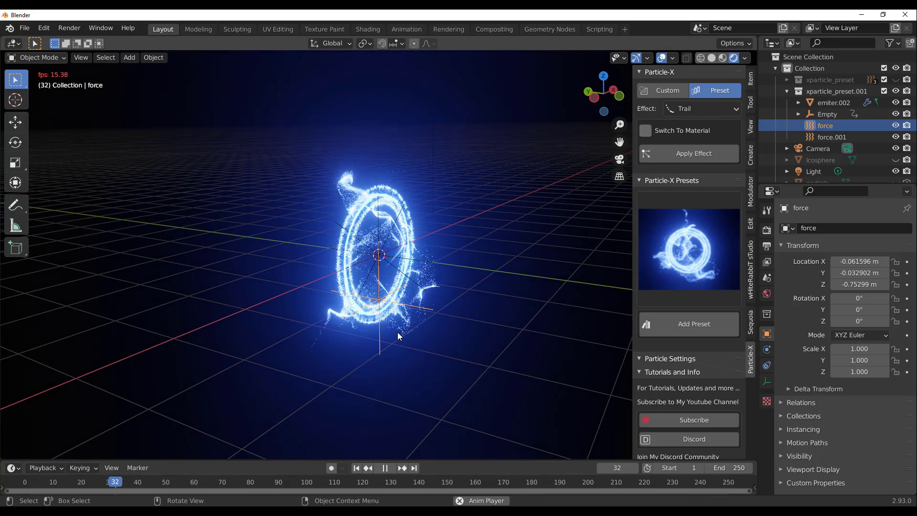
key("g")
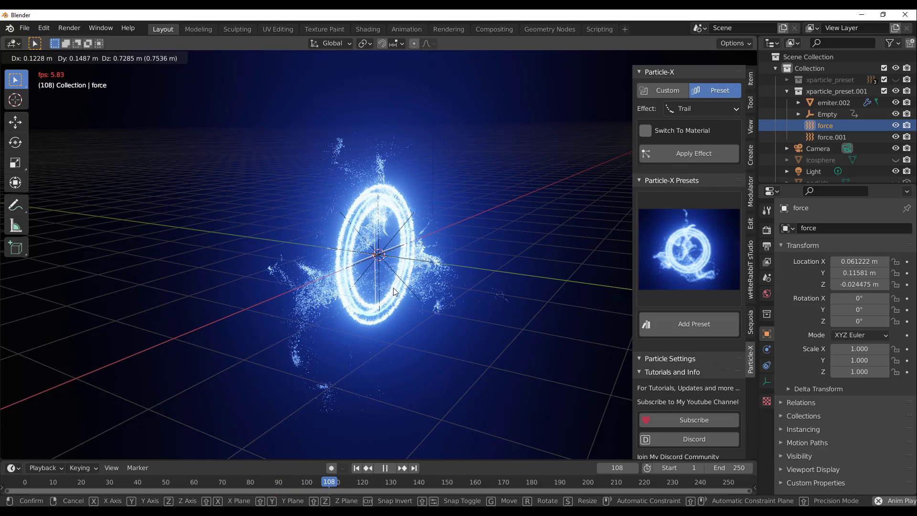
left_click(385, 280)
left_click(383, 468)
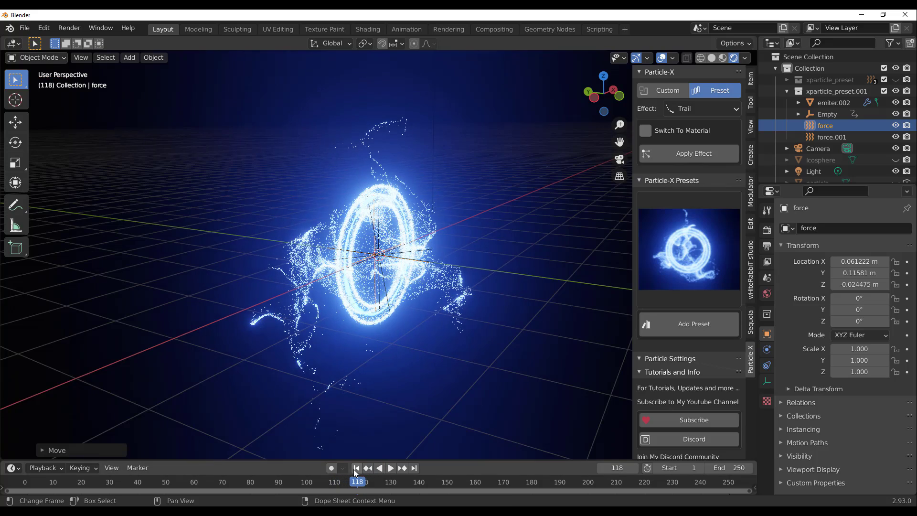
left_click(355, 468)
Step: Move force.001 from the ring's centre to about X 0.11 m, Y -0.22 m, Z 0.14 m during playback, and return to the first frame
mouse_move(394, 302)
middle_mouse_down()
mouse_move(410, 279)
mouse_move(379, 288)
mouse_move(383, 312)
mouse_move(429, 299)
mouse_move(393, 300)
middle_mouse_up()
scroll(394, 300, "up", 4)
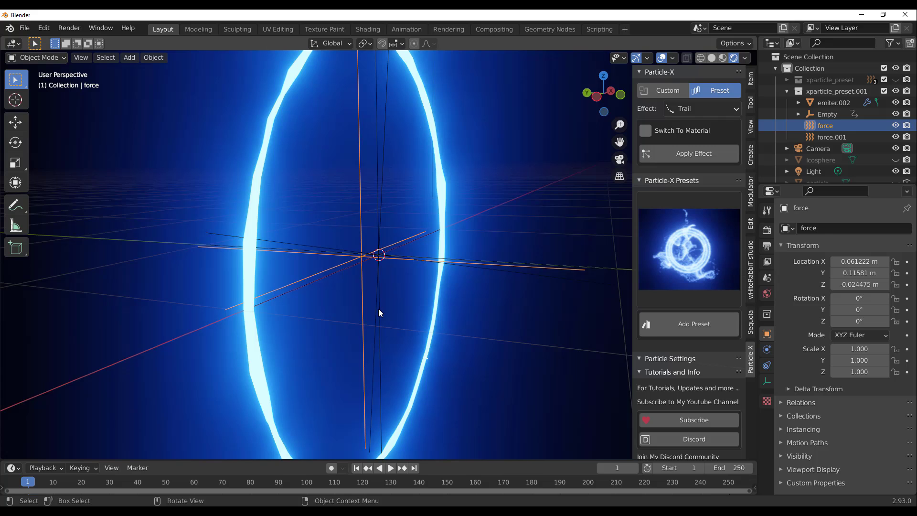
left_click(378, 308)
scroll(378, 308, "up", 4)
left_click(384, 321)
scroll(395, 345, "down", 8)
mouse_move(396, 345)
middle_mouse_down()
mouse_move(354, 333)
mouse_move(407, 342)
middle_mouse_up()
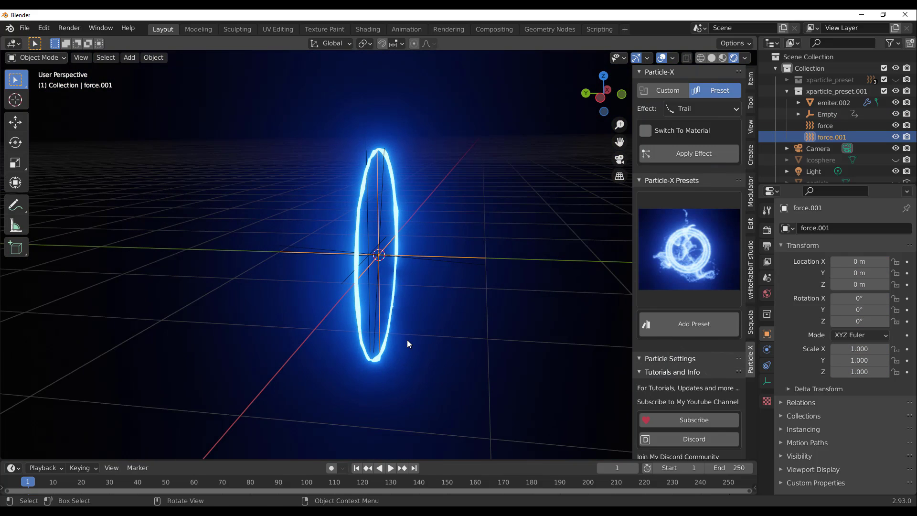
key("g")
key("Escape")
scroll(398, 356, "down", 3)
middle_click_drag(399, 356, 402, 356)
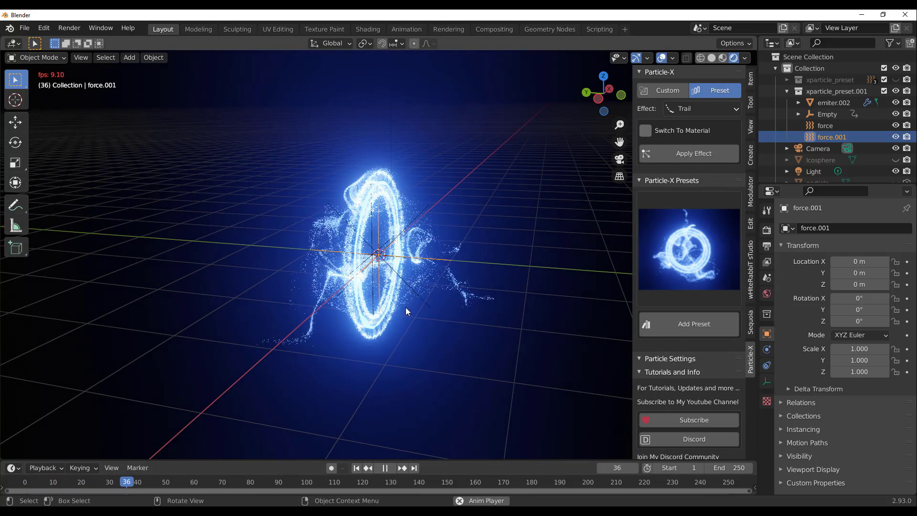
key("g")
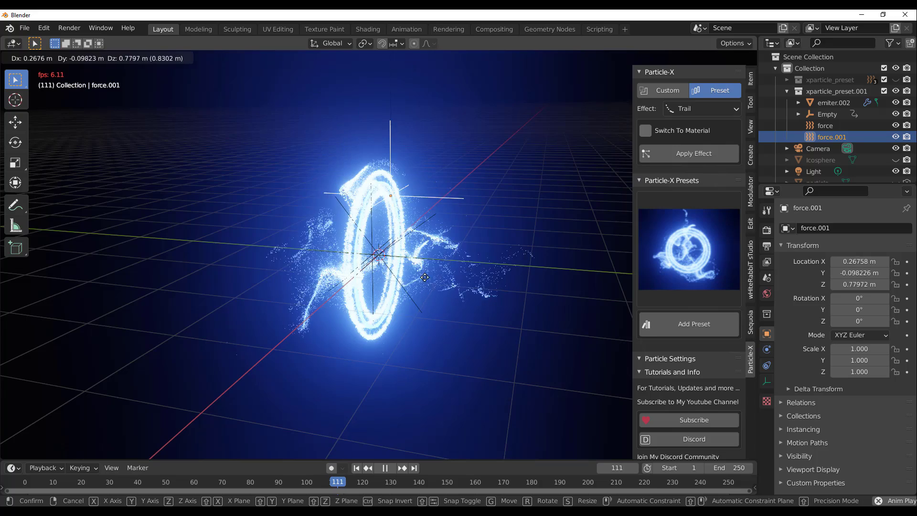
left_click(424, 300)
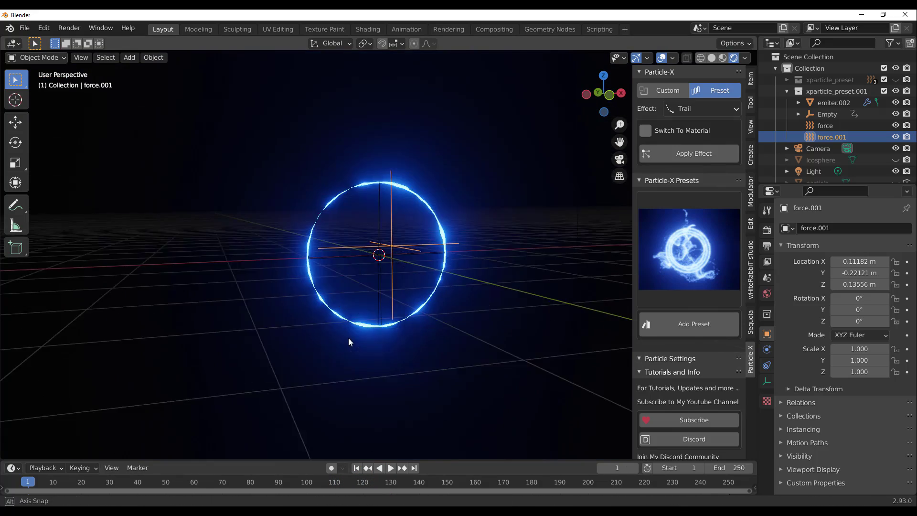
scroll(363, 315, "up", 6)
left_click(686, 245)
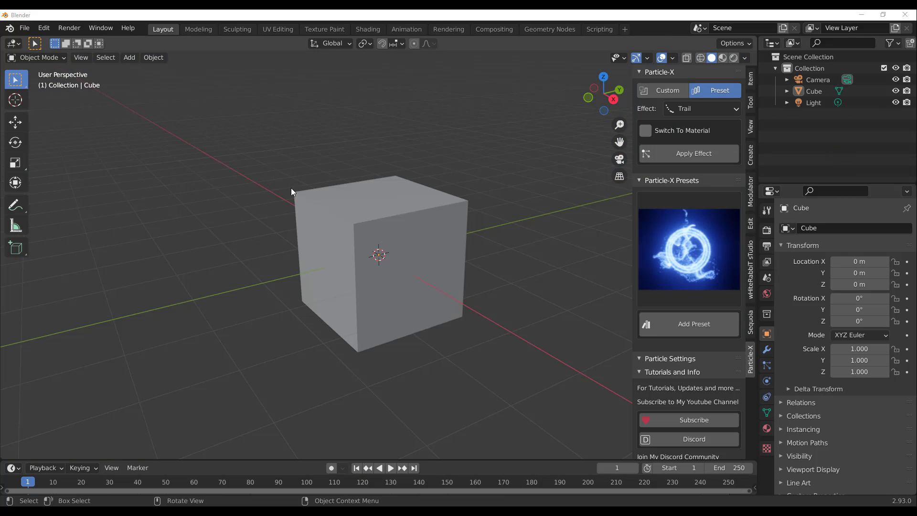
Step: Select the default cube and add particles to it with Particle-X in Custom mode
middle_click_drag(292, 191, 205, 166)
scroll(355, 333, "down", 3)
scroll(354, 332, "down", 4)
middle_click_drag(425, 239, 354, 187)
scroll(365, 344, "up", 6)
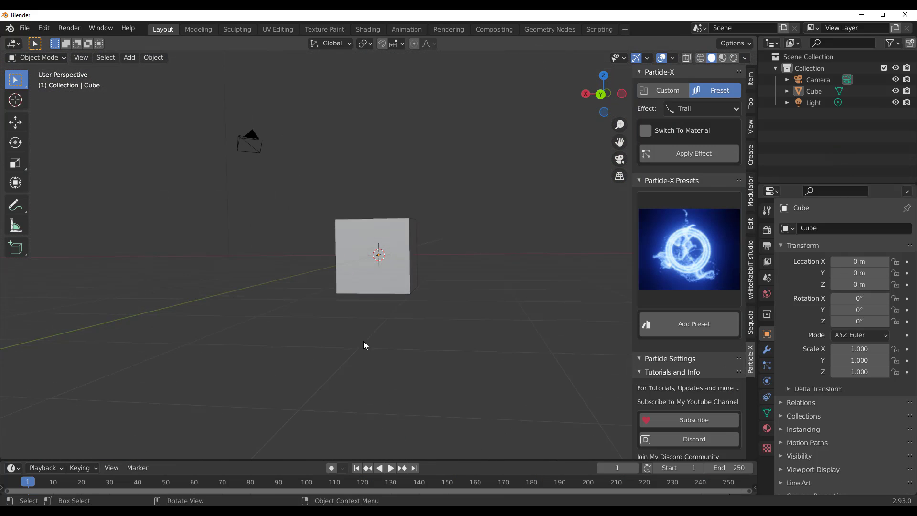
middle_click_drag(355, 277, 460, 307)
left_click(411, 231)
middle_click_drag(412, 230, 385, 299)
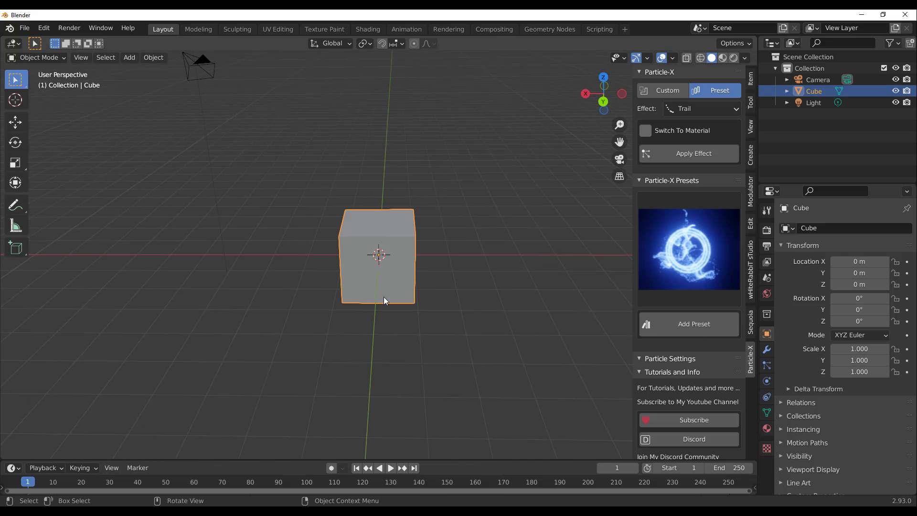
left_click(666, 92)
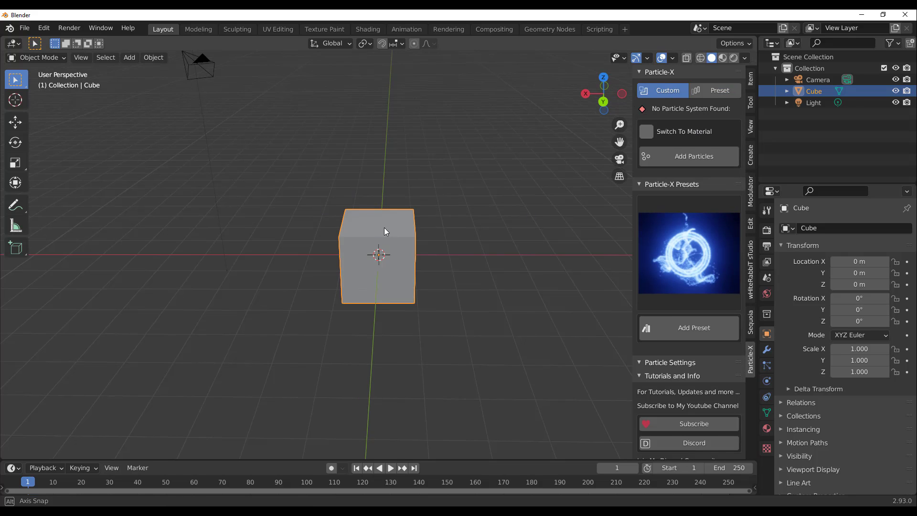
middle_click_drag(386, 231, 346, 239)
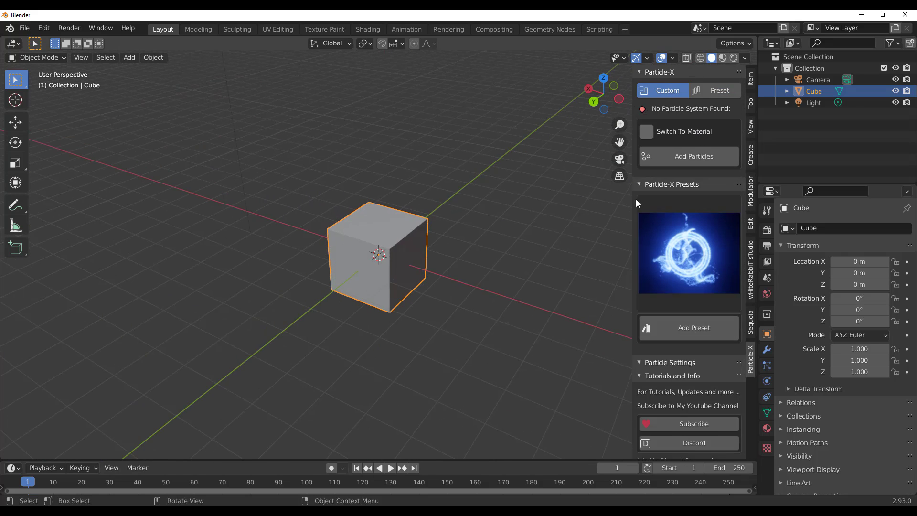
left_click(689, 163)
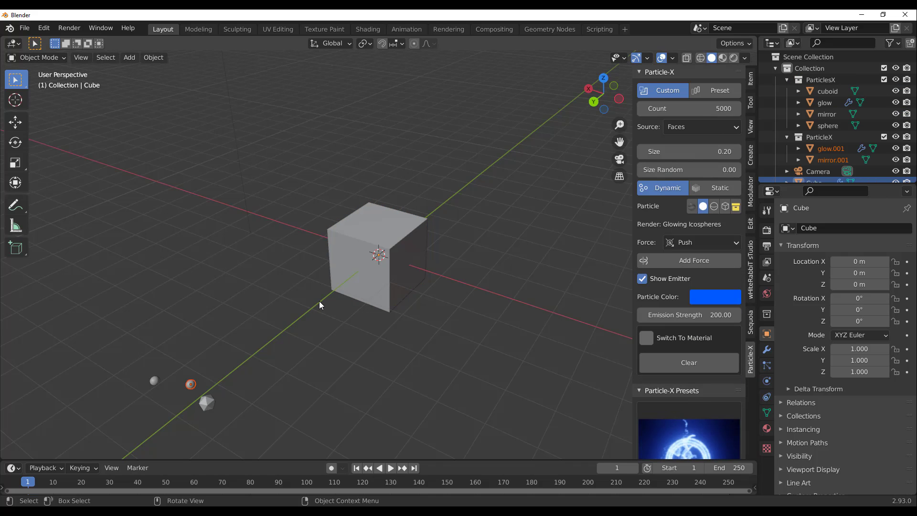
Step: Play the cube's particle animation up close and stop at frame 51
middle_click_drag(259, 275, 345, 231)
scroll(433, 268, "up", 4)
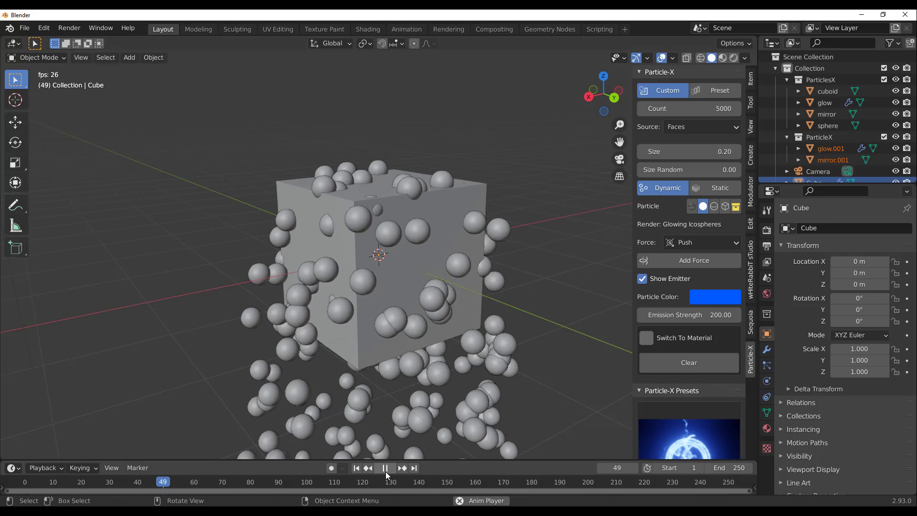
left_click(386, 472)
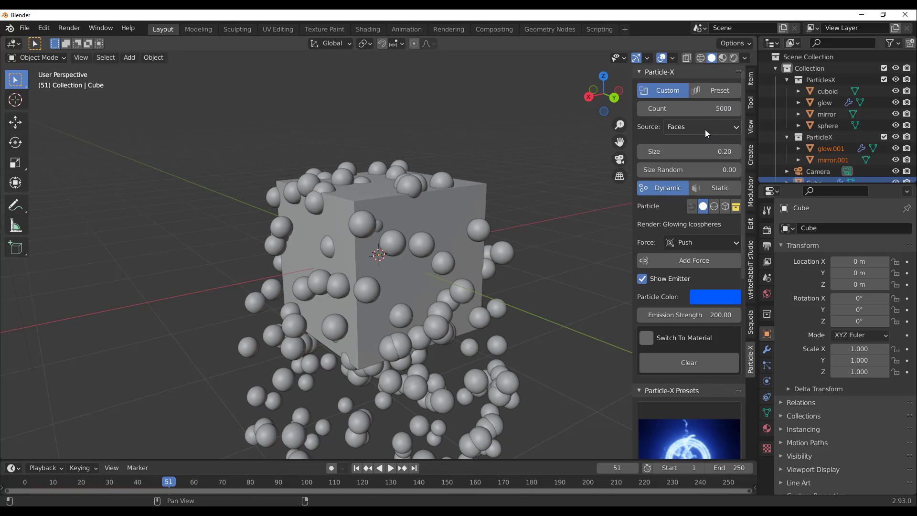
Step: Enable Switch To Material for the cube's particles and set their emission strength to 50
left_click(648, 337)
scroll(492, 213, "down", 5)
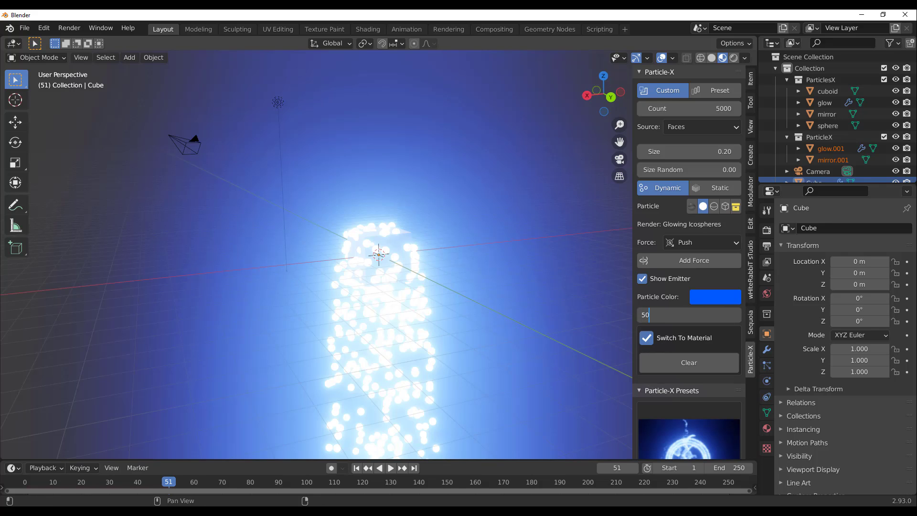
type("50")
key("Return")
Step: Raise the cube's particle count to 5151
scroll(383, 291, "up", 5)
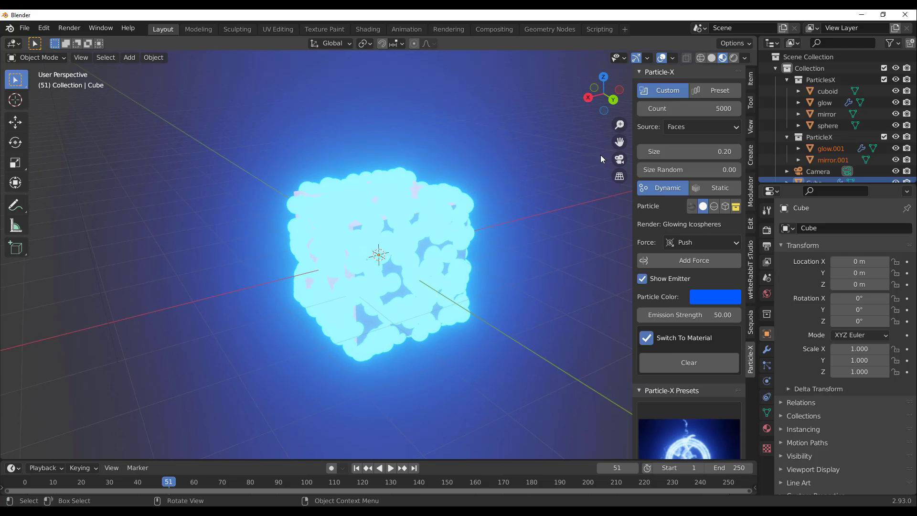
left_click_drag(672, 113, 683, 113)
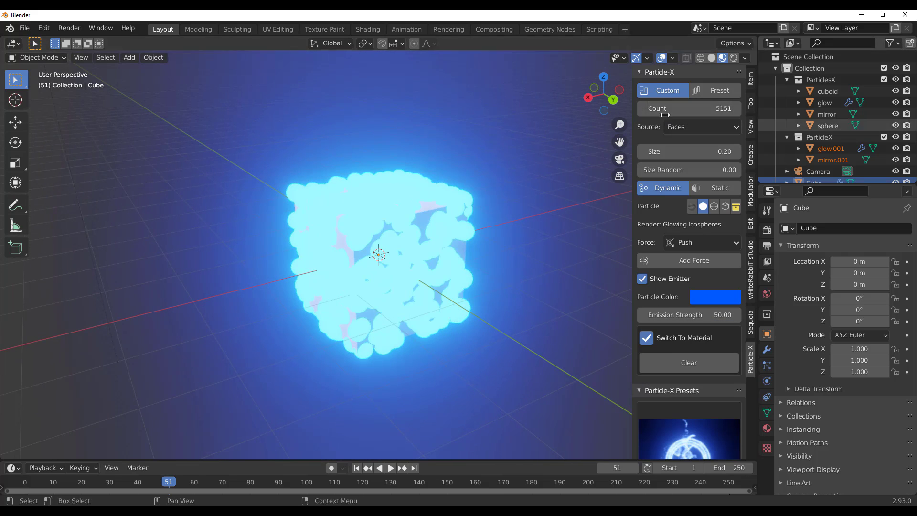
Step: Set the particle size to 0.11 and Size Random to 0.59, then try Static mode and return to Dynamic
left_click_drag(688, 149, 698, 170)
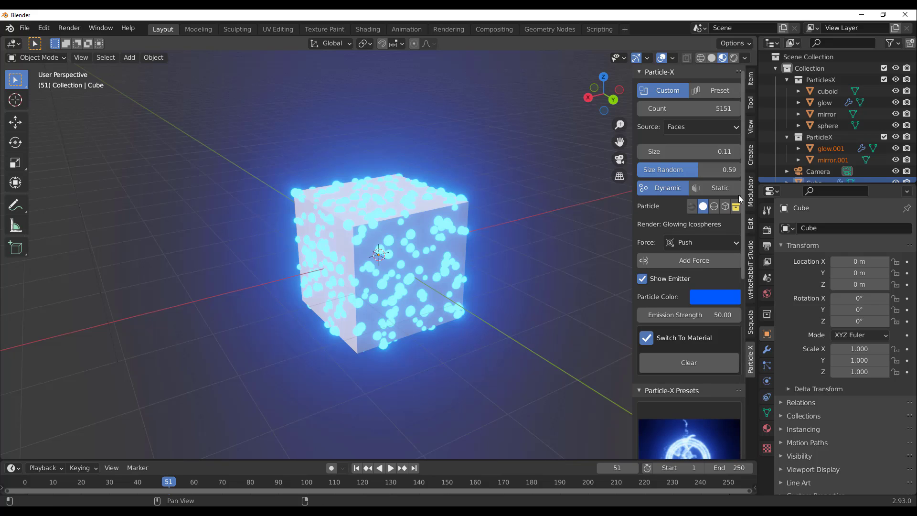
left_click(715, 189)
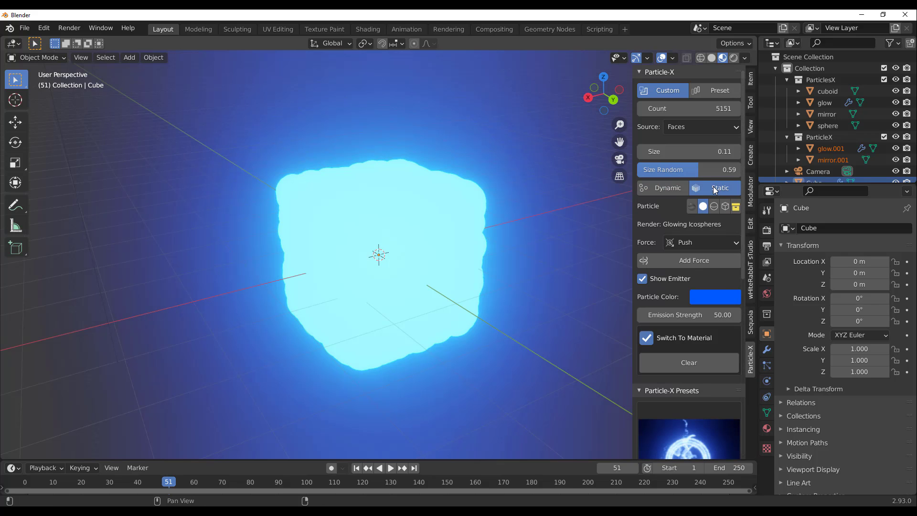
left_click(672, 188)
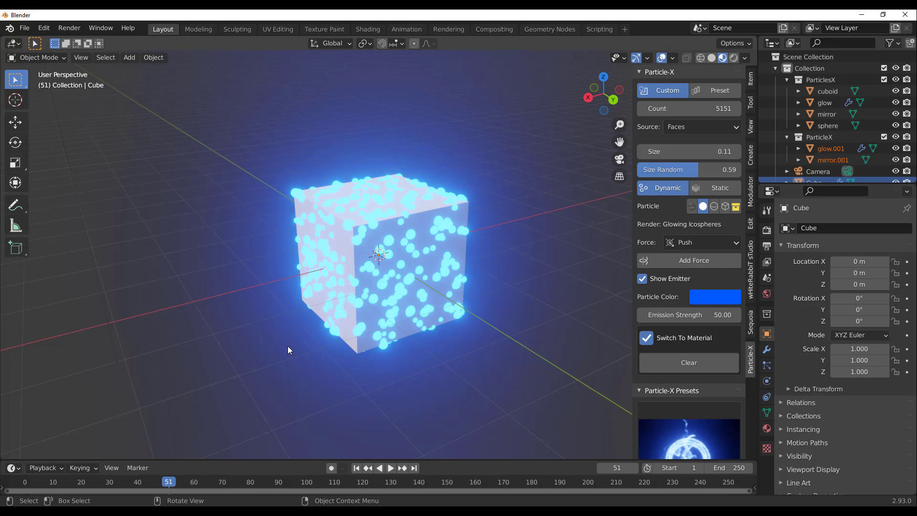
Step: Play the particle animation, view it from farther away, and add a Push force to the cube's particles
left_click(390, 468)
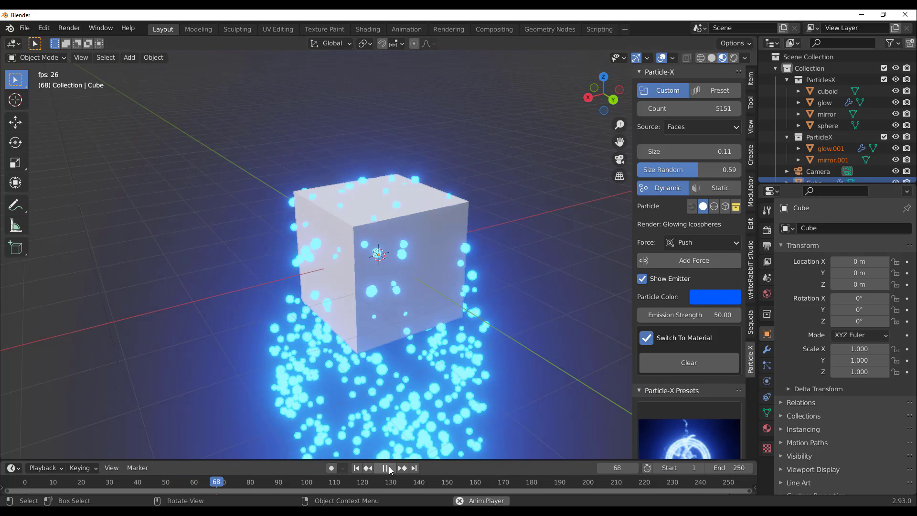
scroll(431, 290, "down", 4)
middle_click_drag(432, 290, 408, 289)
scroll(381, 264, "down", 4)
scroll(438, 289, "up", 4)
left_click(683, 256)
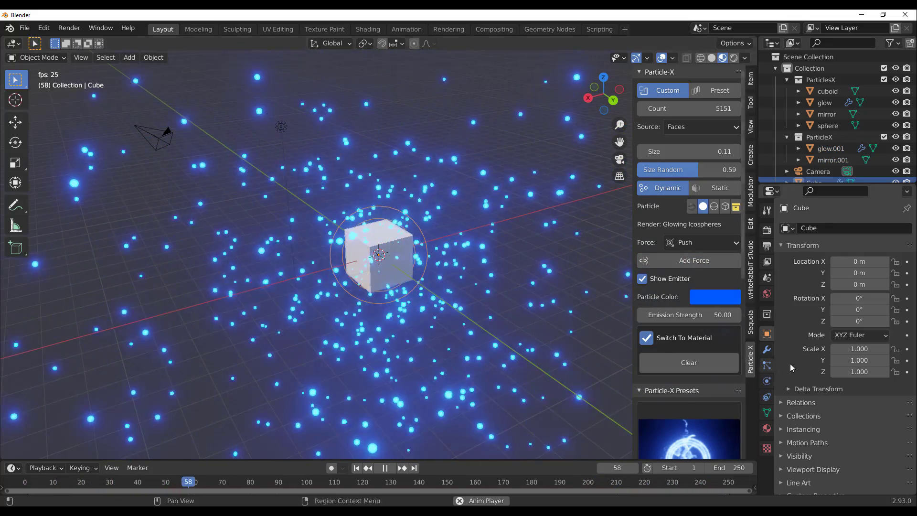
Step: Hide the cube emitter and examine the pushed particles from several angles while the animation plays
left_click(641, 279)
middle_click_drag(294, 225, 313, 204)
scroll(315, 212, "down", 4)
scroll(336, 259, "up", 6)
middle_click_drag(338, 260, 243, 243)
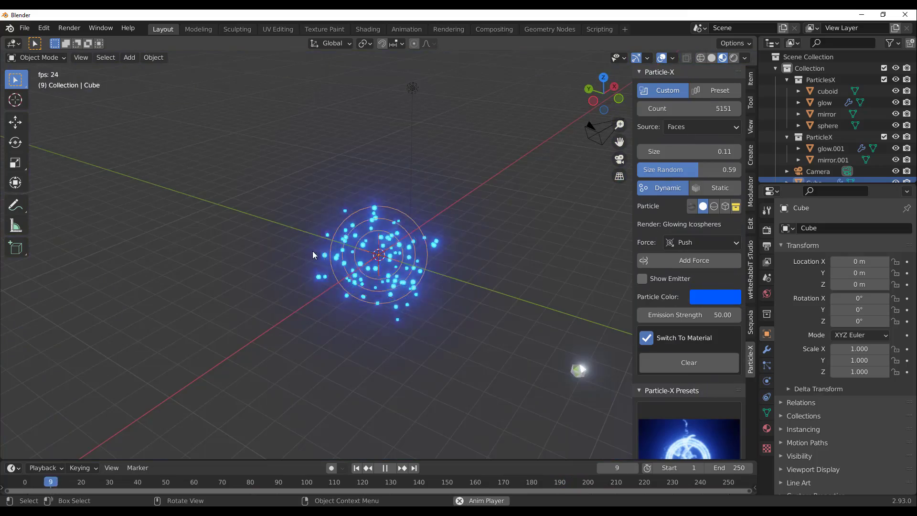
scroll(345, 243, "up", 6)
middle_click_drag(517, 283, 478, 282)
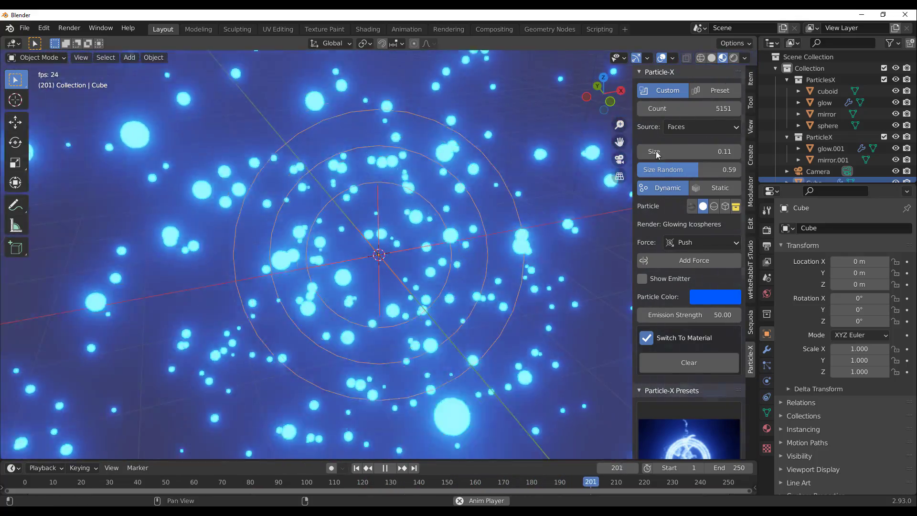
Step: Change the particle type to icosphere mirrors and stop the animation at frame 131
left_click(692, 206)
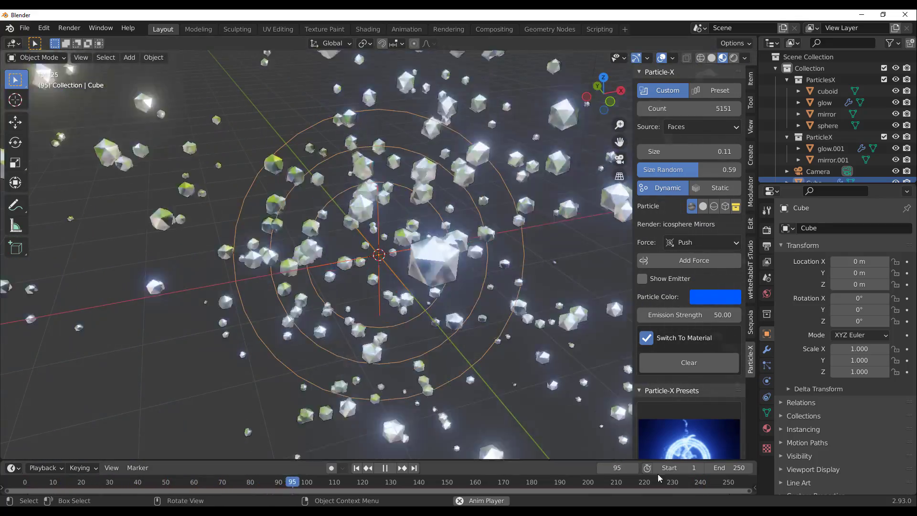
key("space")
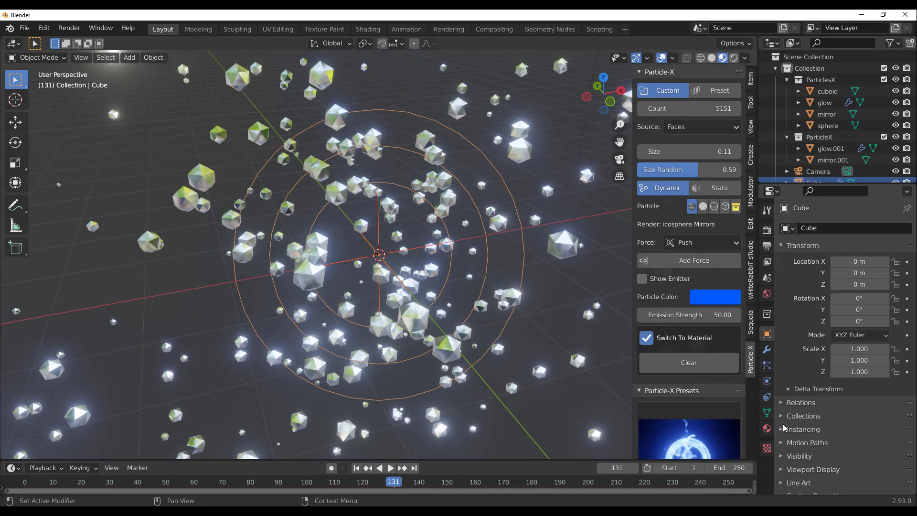
Step: Set the world background color to black and check the mirror particles briefly in Rendered shading before returning to Material Preview
left_click(767, 294)
left_click(894, 301)
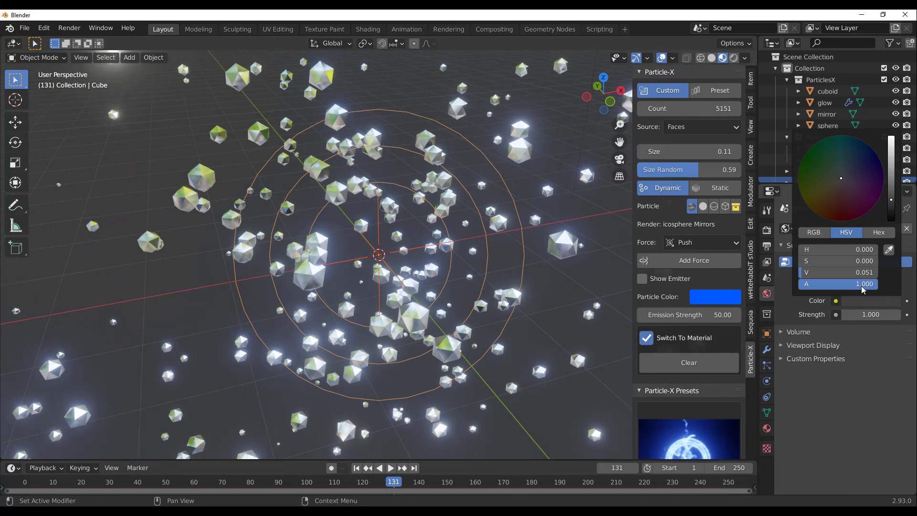
left_click_drag(888, 196, 890, 222)
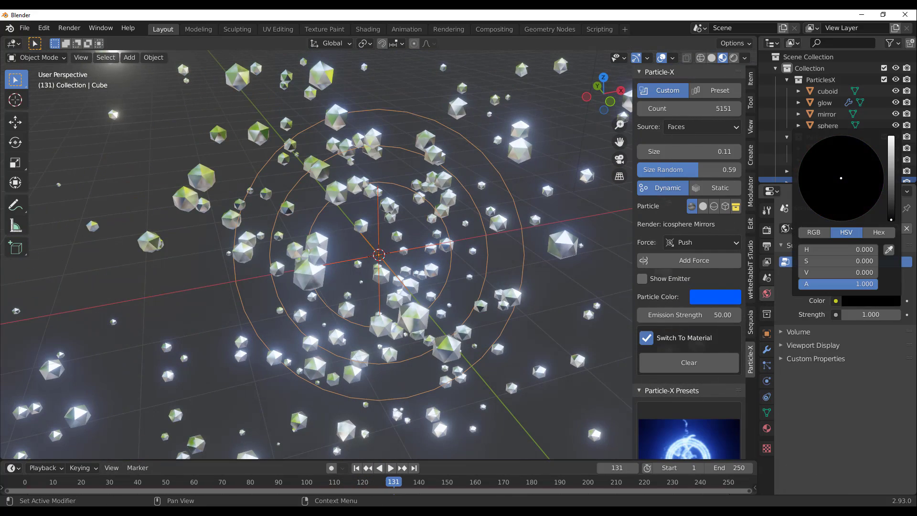
left_click(733, 58)
scroll(420, 229, "down", 3)
mouse_move(420, 229)
middle_mouse_down()
mouse_move(403, 259)
mouse_move(375, 244)
mouse_move(443, 218)
middle_mouse_up()
middle_click_drag(477, 246, 493, 263)
left_click(721, 59)
Step: Duplicate the scene's point light three times and spread the copies around the particle cloud
mouse_move(488, 154)
middle_mouse_down()
mouse_move(456, 167)
mouse_move(342, 334)
mouse_move(422, 274)
middle_mouse_up()
scroll(473, 161, "down", 5)
left_click(442, 177)
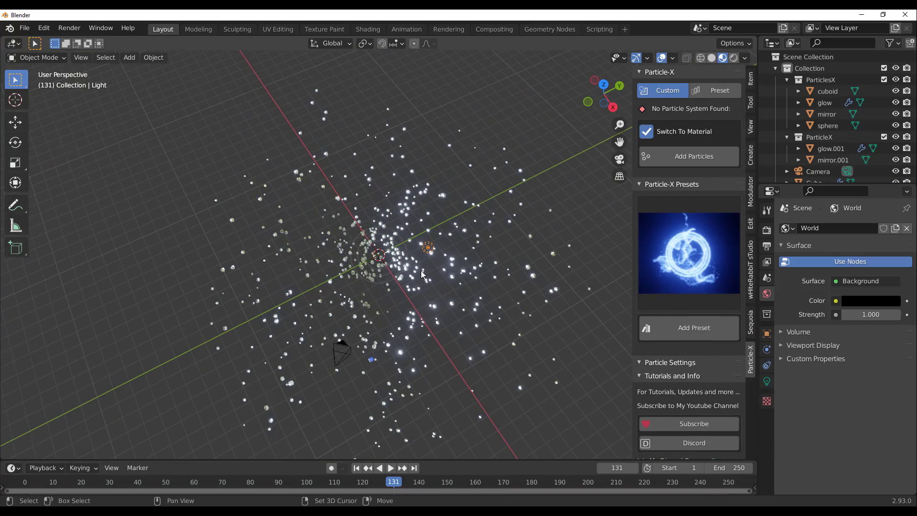
key("shift+d")
left_click(221, 190)
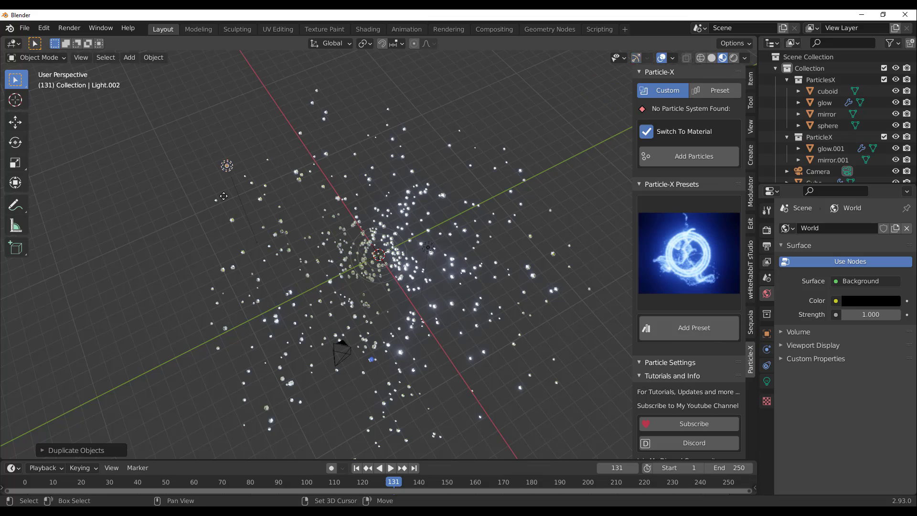
key("shift+d")
left_click(256, 400)
key("shift+d")
left_click(414, 116)
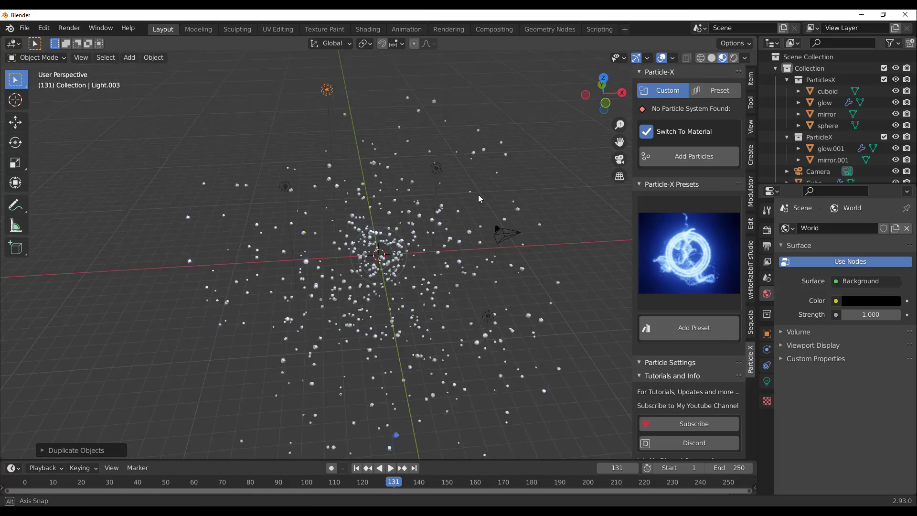
Step: Reposition two of the duplicated lights, Light.003 and Light.001, around the particle cloud
mouse_move(478, 194)
middle_mouse_down()
mouse_move(481, 172)
mouse_move(494, 201)
middle_mouse_up()
middle_click_drag(407, 213, 361, 165)
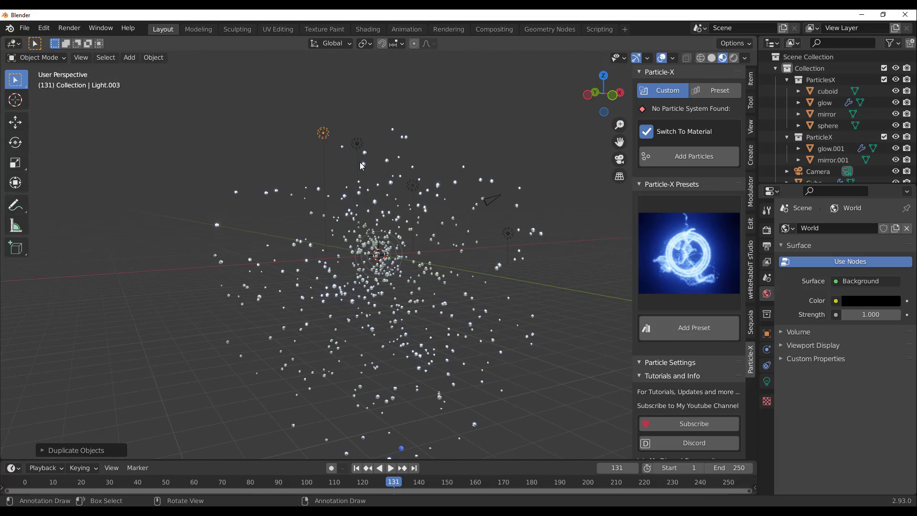
key("g")
left_click(311, 213)
left_click(353, 147)
middle_click_drag(415, 196, 497, 201)
key("g")
left_click(494, 264)
middle_click_drag(491, 263, 379, 255)
scroll(380, 255, "up", 4)
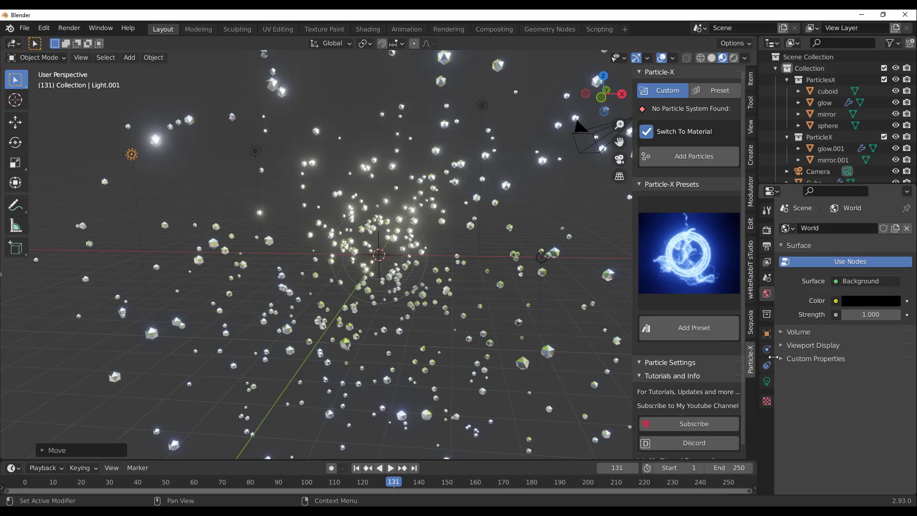
Step: Set the color of Light.001 to red
left_click(766, 382)
left_click(858, 289)
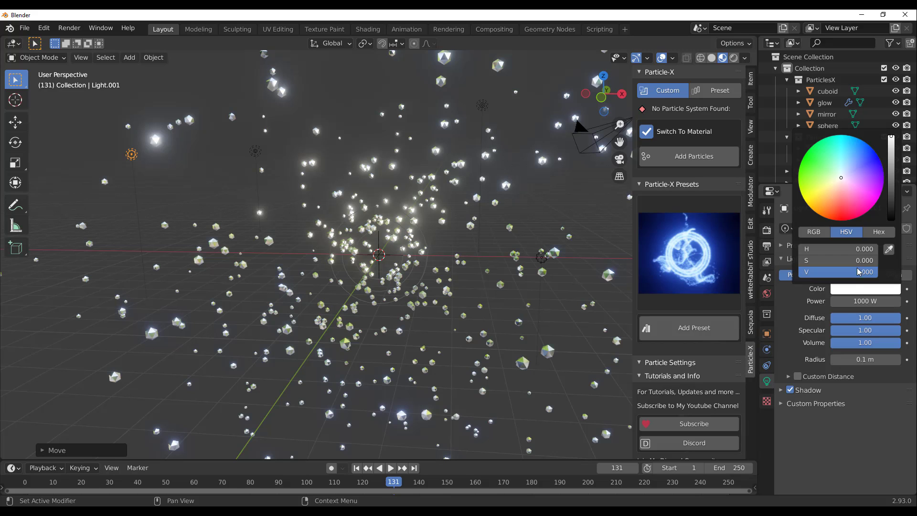
left_click_drag(842, 193, 846, 220)
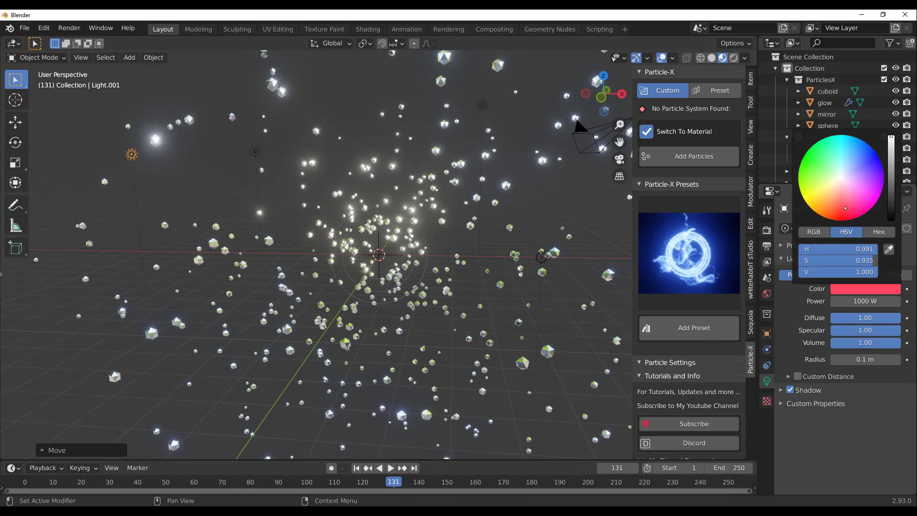
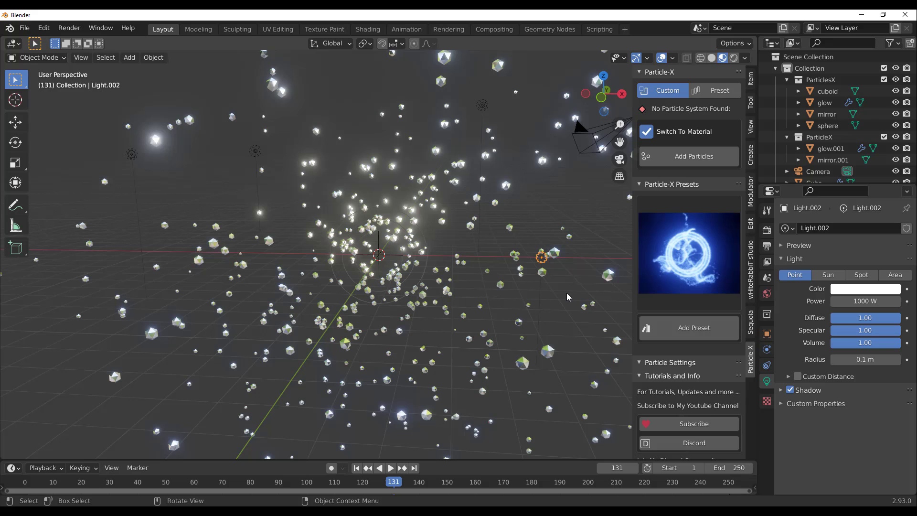
Step: Move Light.002 higher above the particles and set its color to blue
key("g")
left_click(573, 143)
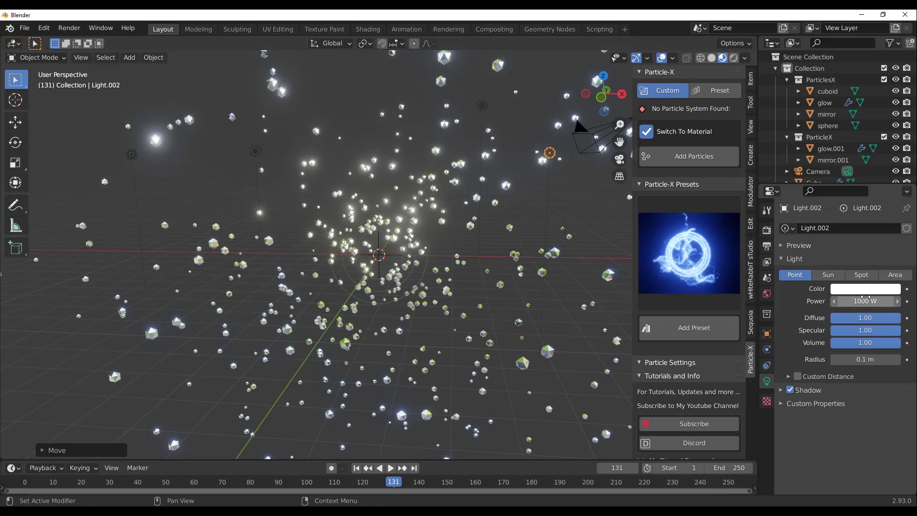
left_click(864, 288)
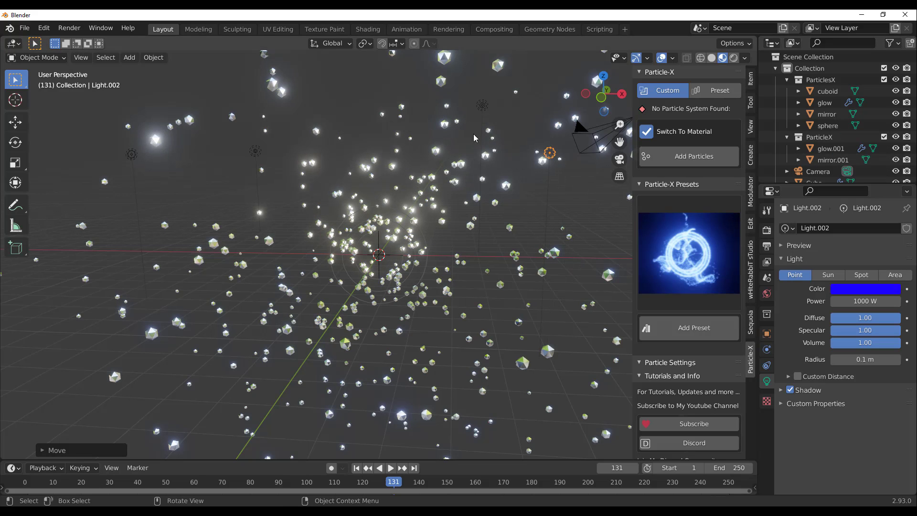
Step: Lower the original light slightly and set its color to yellow
key("g")
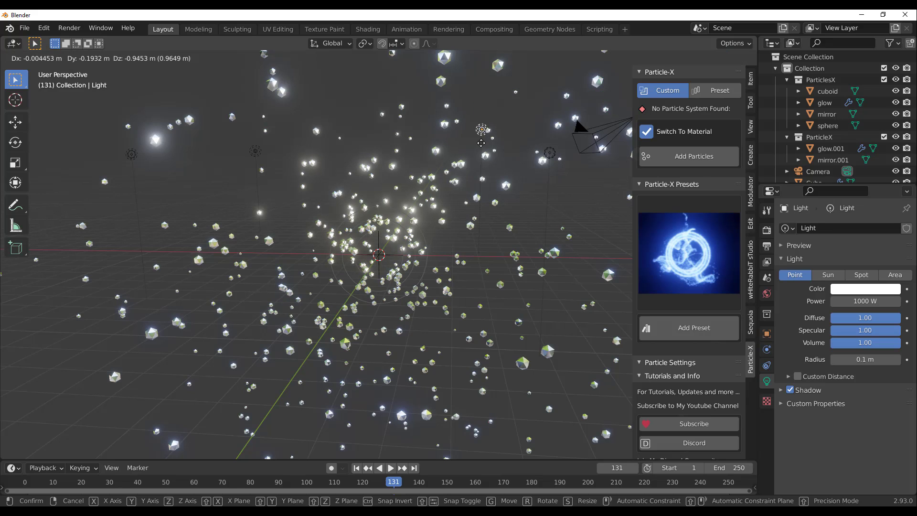
left_click(478, 153)
left_click(857, 289)
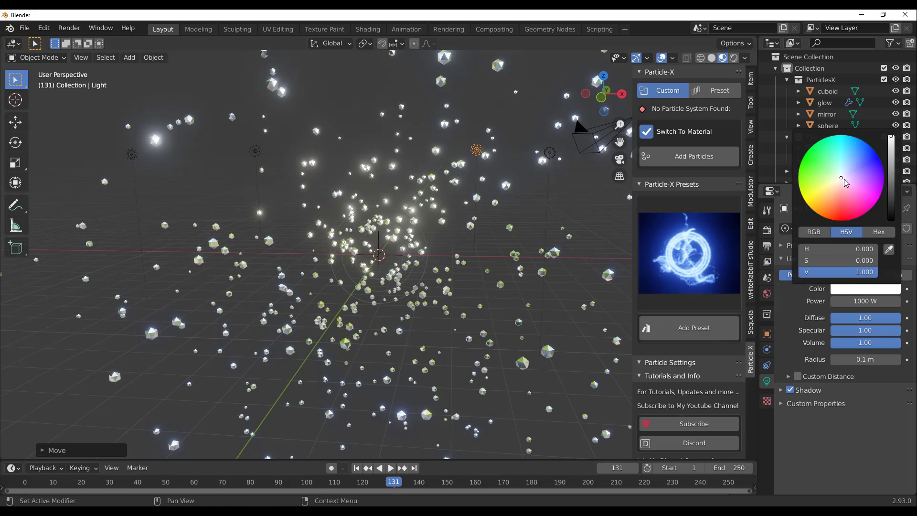
middle_click_drag(616, 200, 566, 173)
Step: Switch the viewport to Rendered shading and play the particle animation under the colored lights
left_click(734, 61)
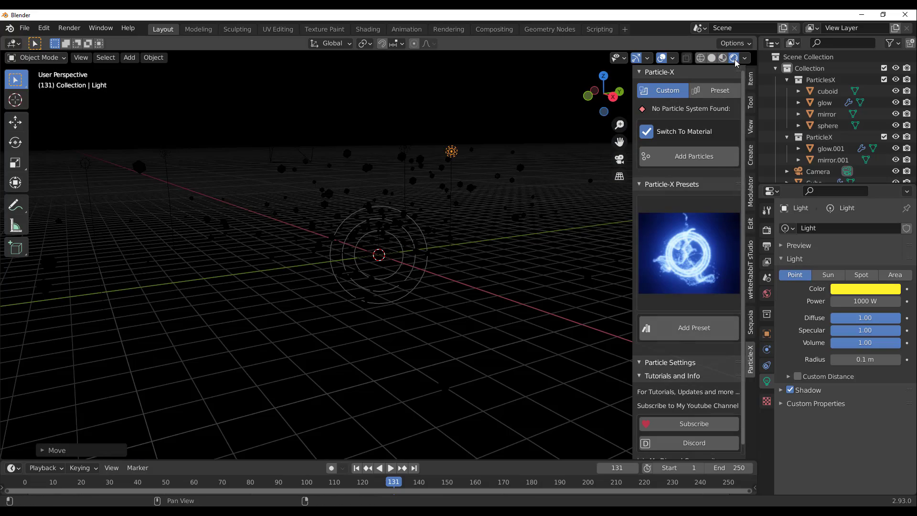
middle_click_drag(427, 224, 422, 256)
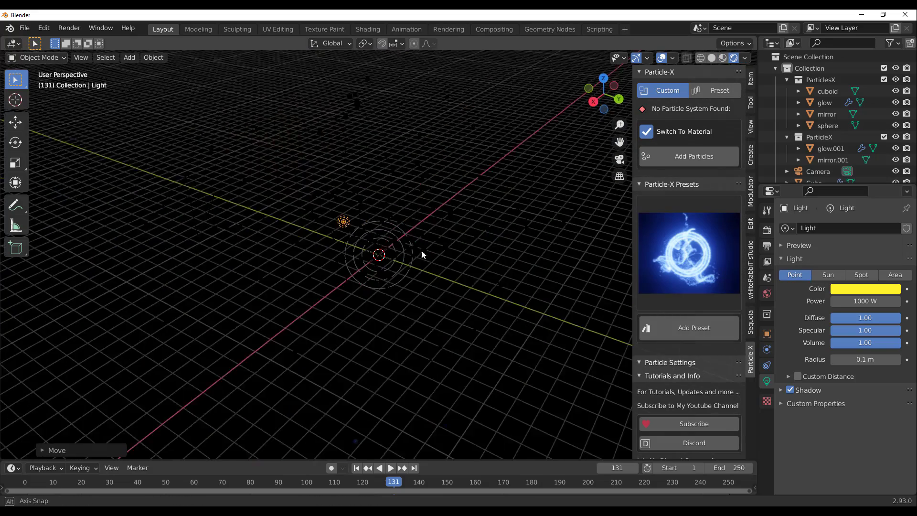
left_click(766, 230)
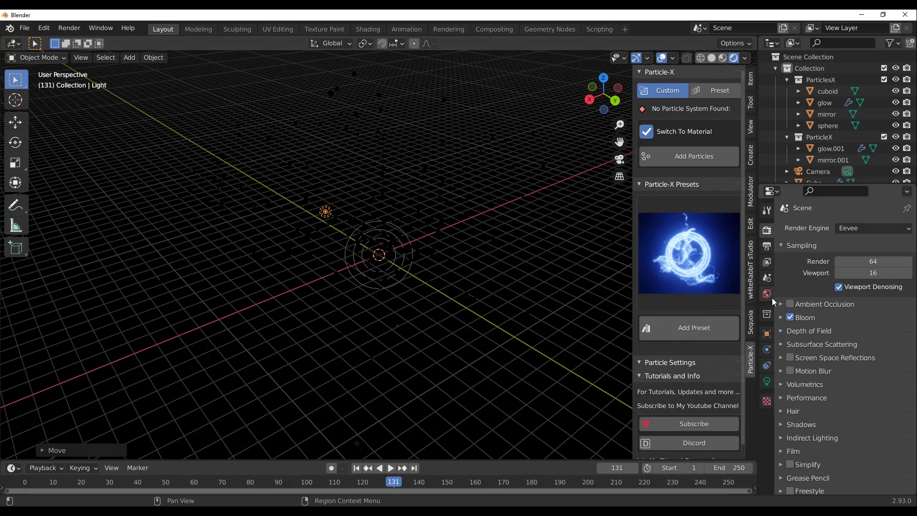
left_click(390, 468)
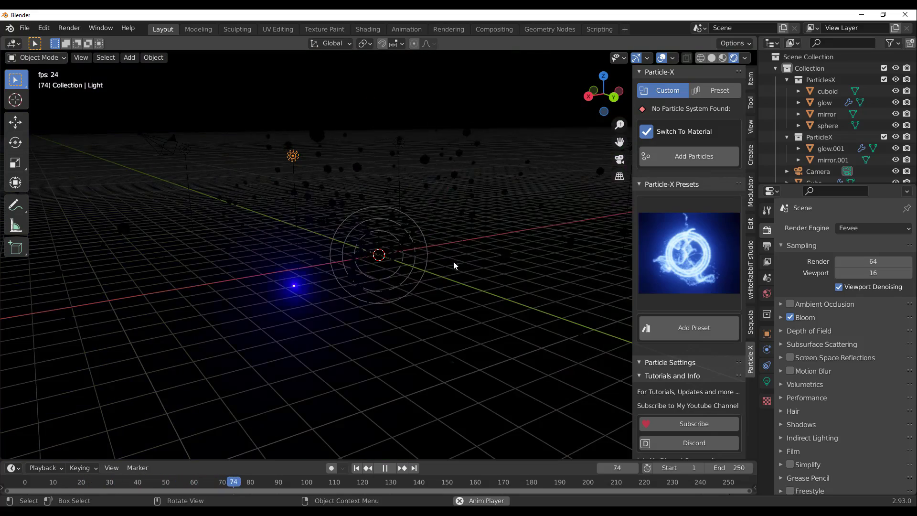
middle_click_drag(453, 262, 416, 327)
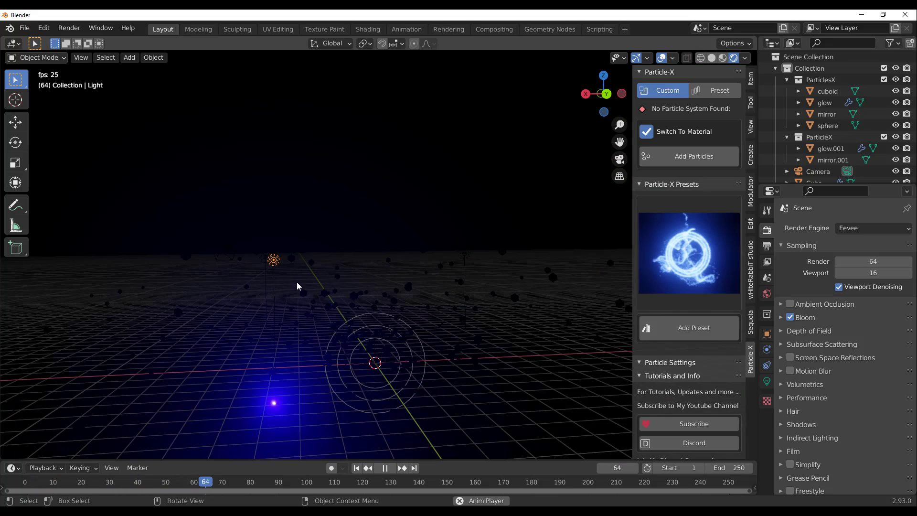
Step: Enlarge the radii of all four lights, with Light at 3.68 m, Light.002 at about 3.44 m and Light.003 at 5.7 m
left_click(766, 381)
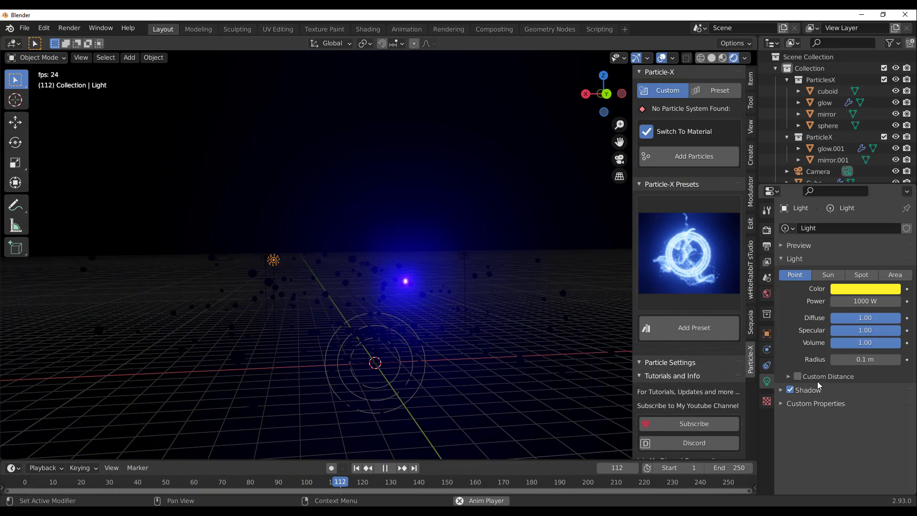
left_click_drag(848, 362, 916, 361)
scroll(822, 169, "down", 3)
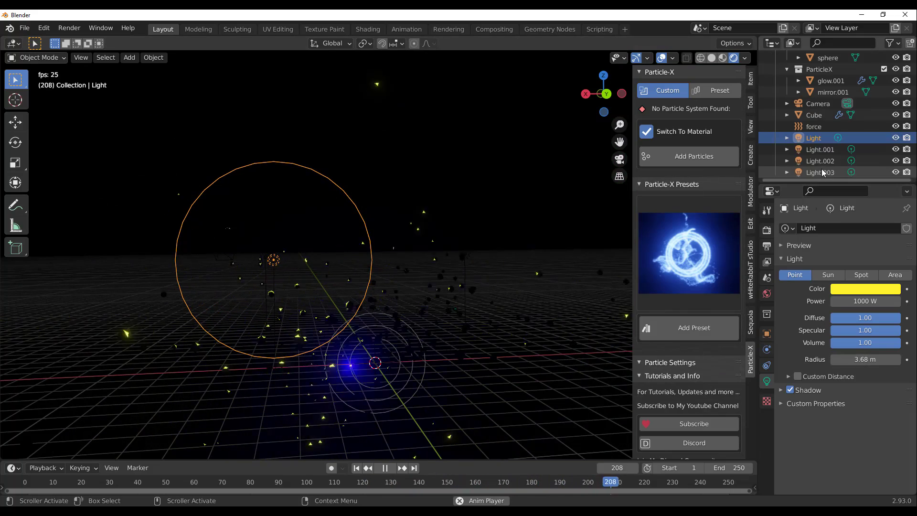
left_click(820, 149)
left_click(817, 161)
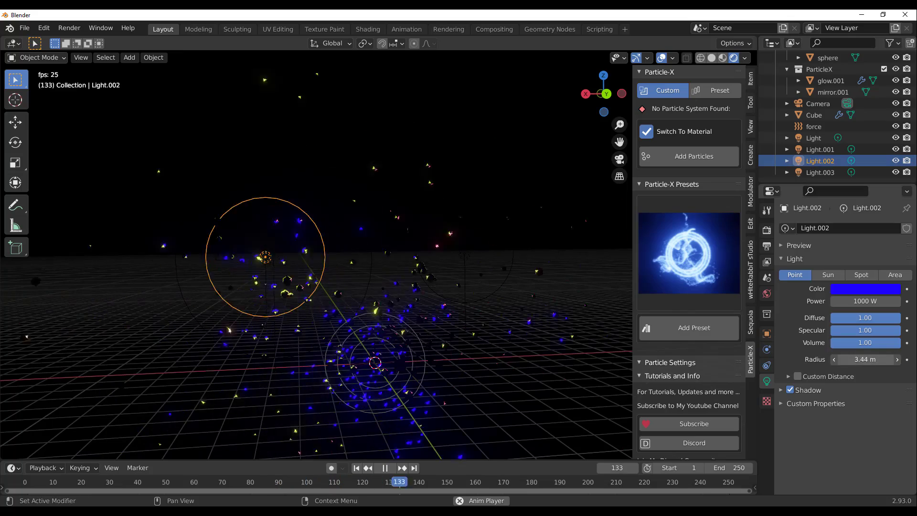
left_click(811, 173)
left_click_drag(848, 359, 903, 359)
Step: Examine the colored light on the mirror particles from several angles and stop the animation at frame 74
scroll(345, 286, "down", 4)
scroll(268, 339, "up", 6)
middle_click_drag(345, 286, 455, 371)
key("space")
scroll(455, 371, "down", 5)
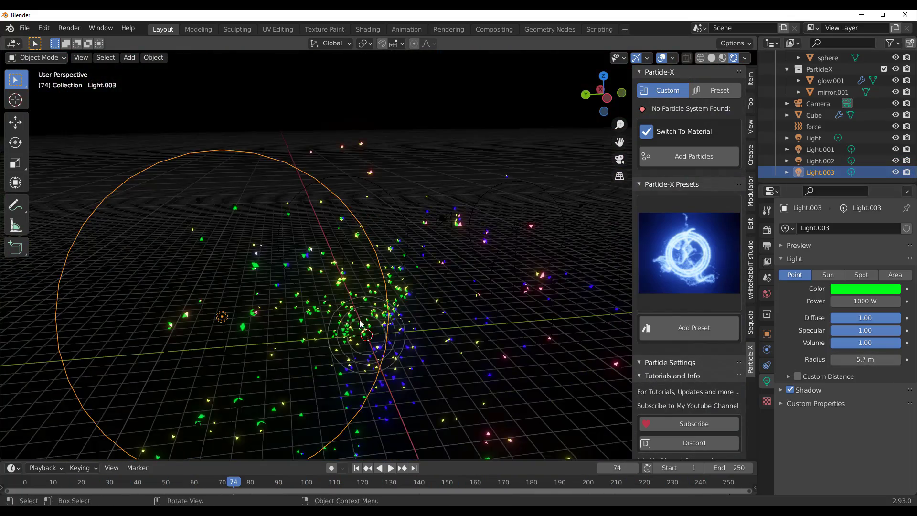
middle_click_drag(305, 210, 385, 289)
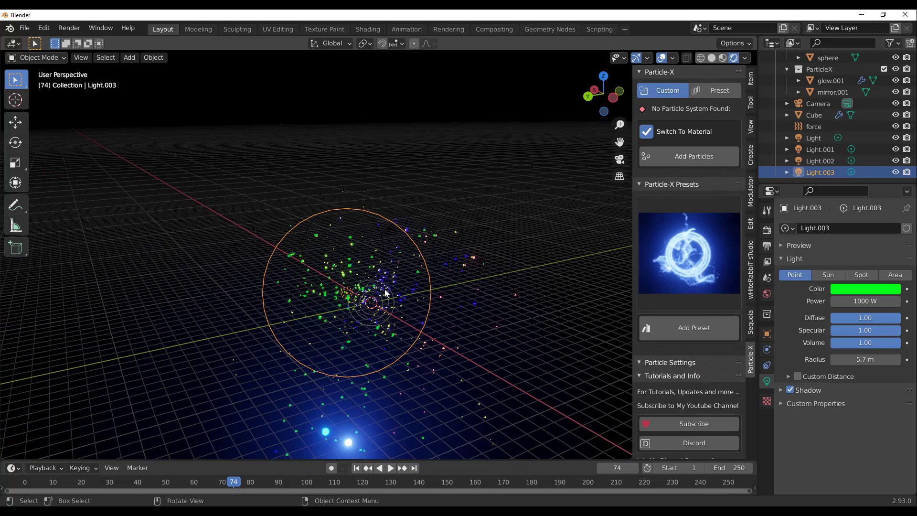
Step: Select the cube, change its particles back to Glowing Icospheres, and view the glow up close
left_click(385, 325)
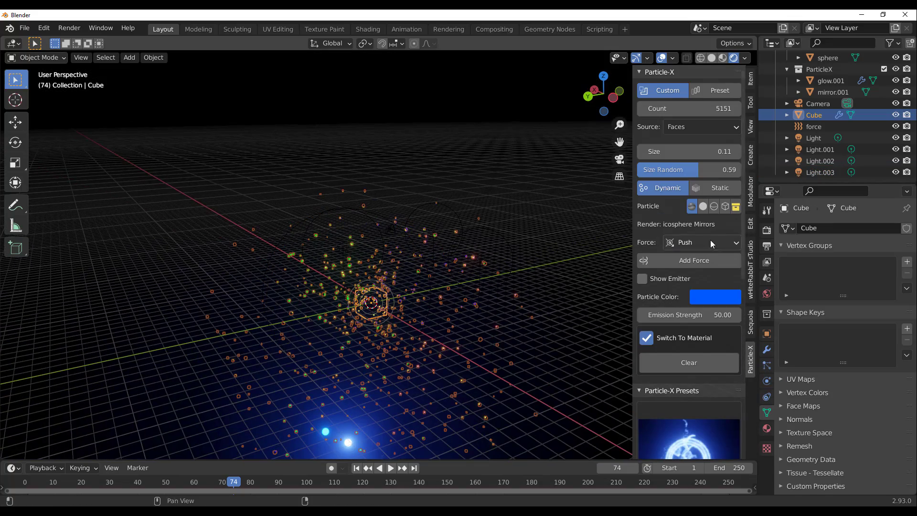
left_click(703, 210)
middle_click_drag(440, 289, 511, 284)
scroll(477, 296, "up", 5)
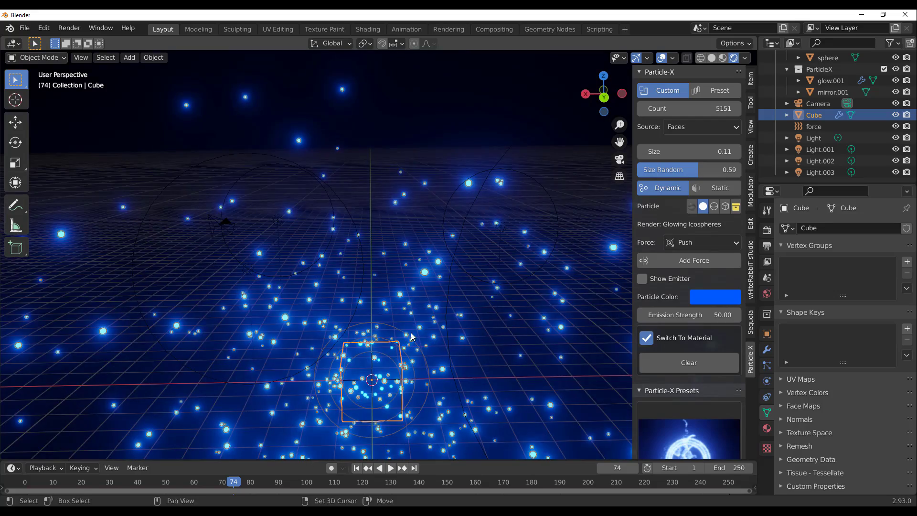
Step: Set the cube's particle color to light yellow and play the animation, stopping at frame 110
middle_click_drag(466, 335, 469, 230, "shift")
left_click(720, 296)
mouse_move(766, 150)
left_mouse_down()
mouse_move(718, 171)
mouse_move(722, 152)
mouse_move(740, 181)
mouse_move(723, 181)
left_mouse_up()
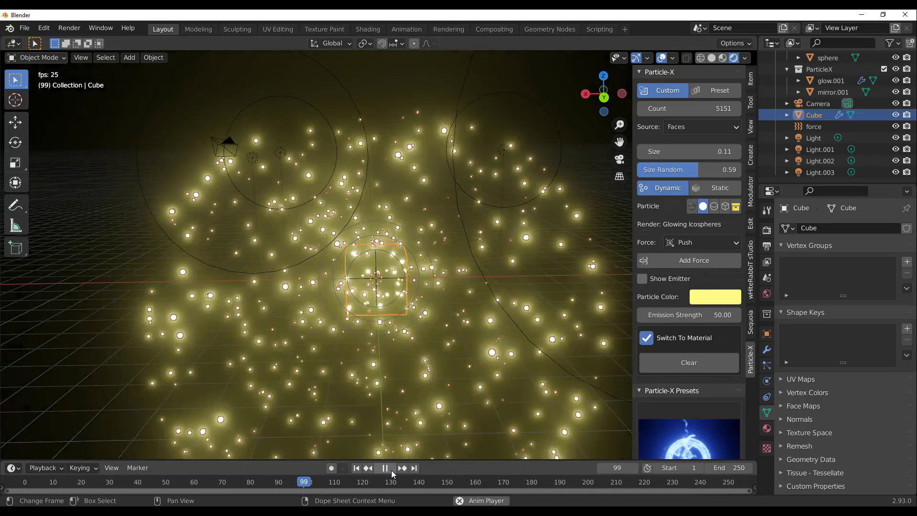
left_click(390, 469)
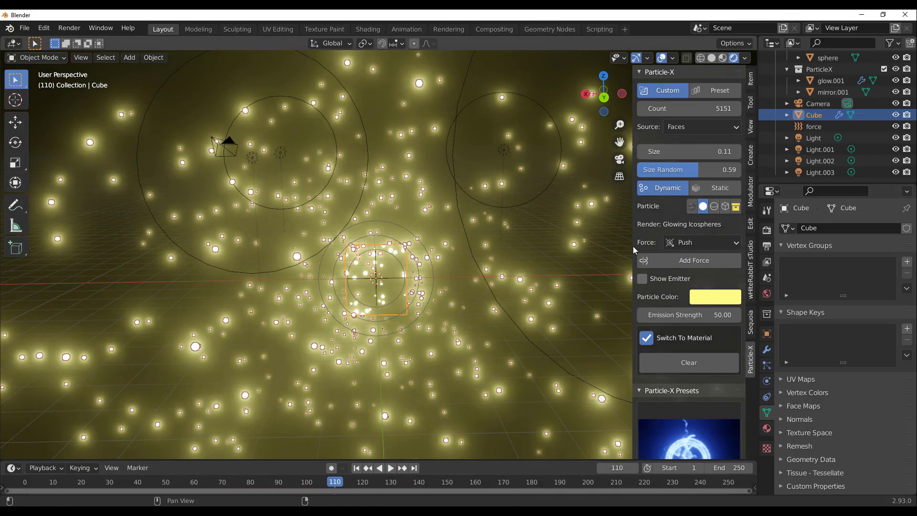
middle_click_drag(573, 292, 442, 287)
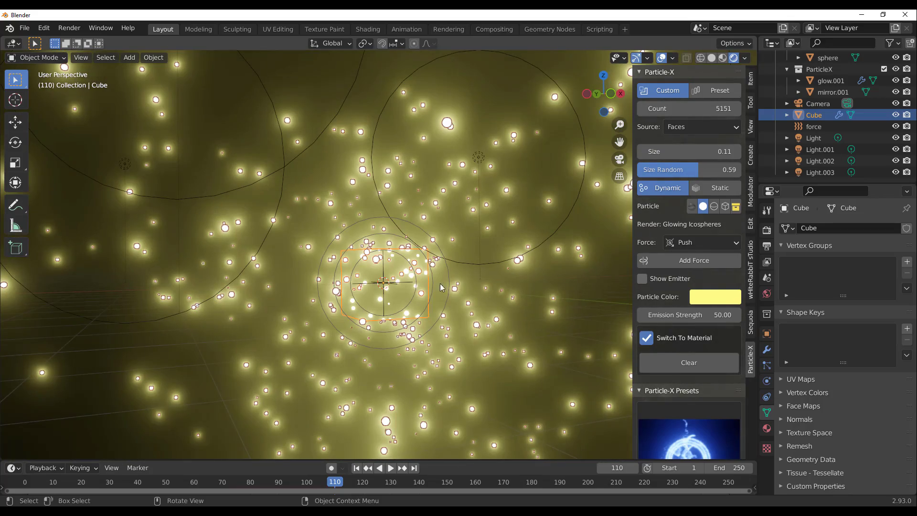
Step: Switch the cube's particle type to Sphere Particles and replay the animation from the first frame, stopping at frame 38
left_click(713, 205)
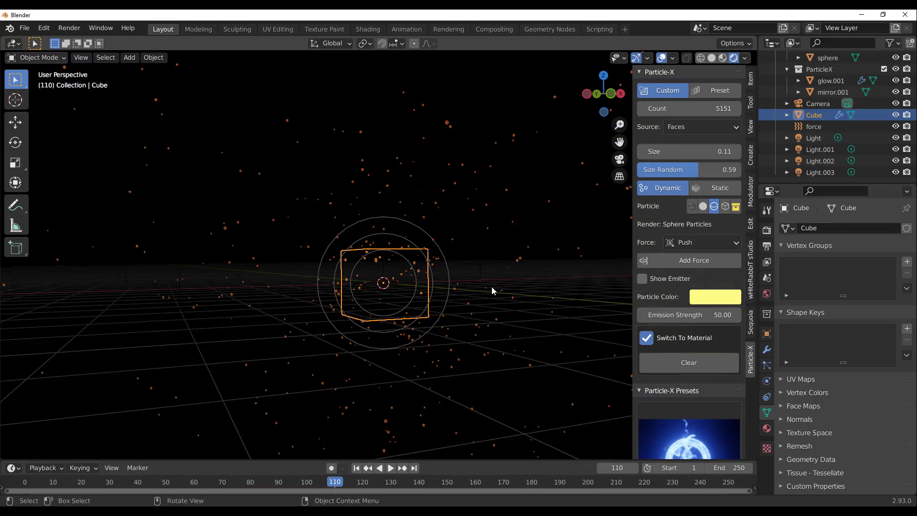
left_click(356, 468)
left_click(390, 468)
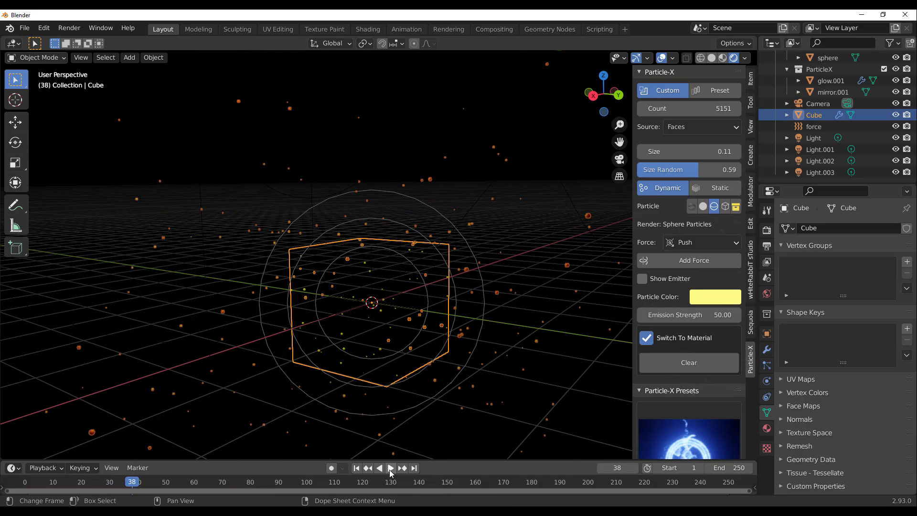
Step: Add a monkey mesh at the 3D cursor beside the cube and scale it down to about a third of its size
scroll(429, 261, "down", 3)
middle_click_drag(470, 341, 329, 307)
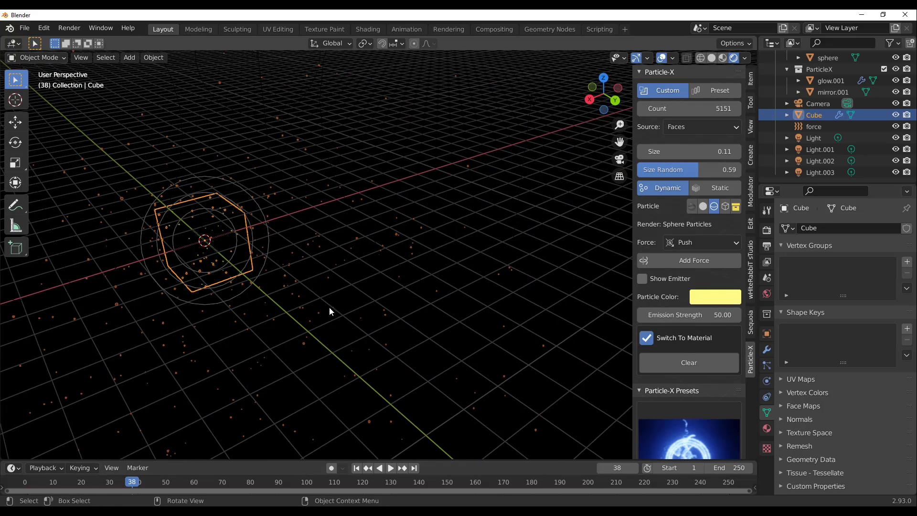
key("shift+a")
mouse_move(427, 280)
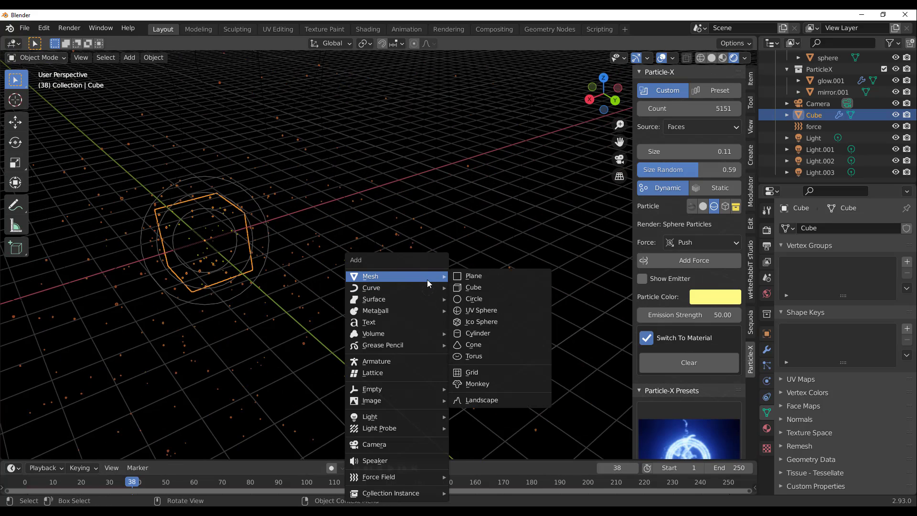
left_click(507, 384)
scroll(470, 304, "up", 2)
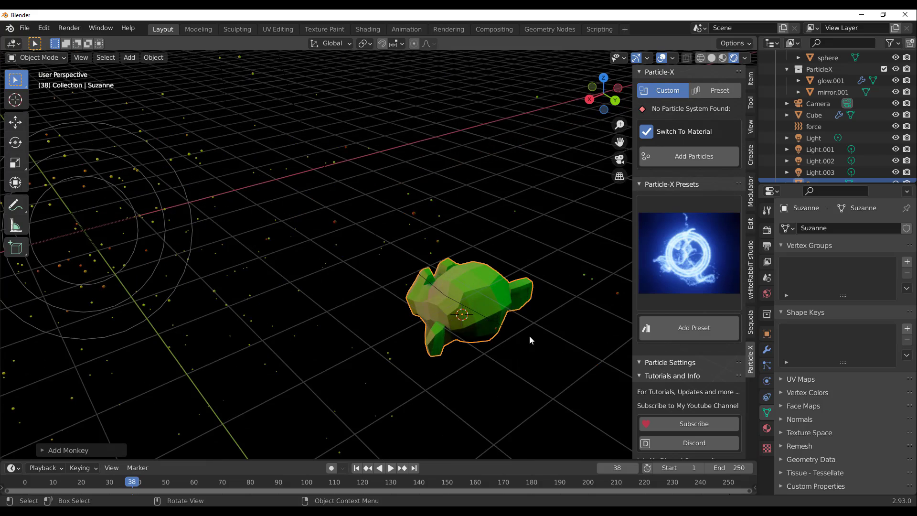
middle_click_drag(529, 335, 514, 257)
scroll(491, 304, "up", 2)
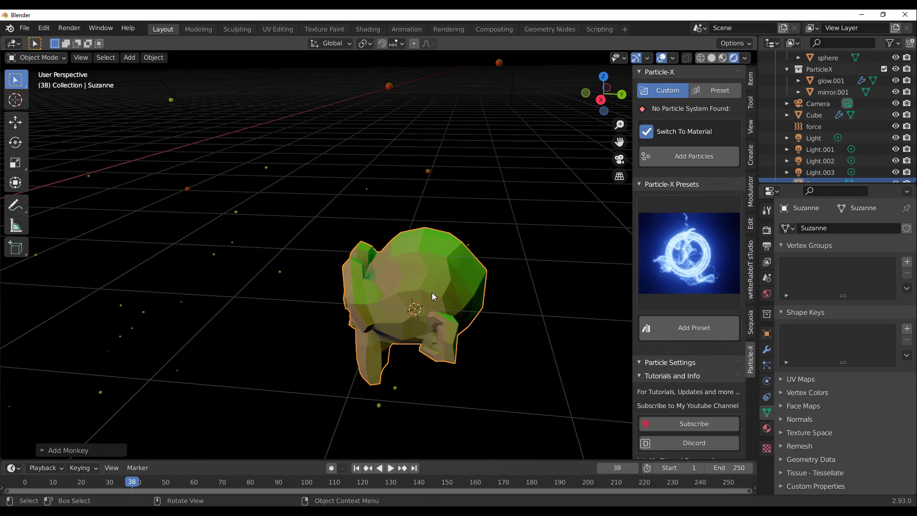
key("s")
left_click(444, 318)
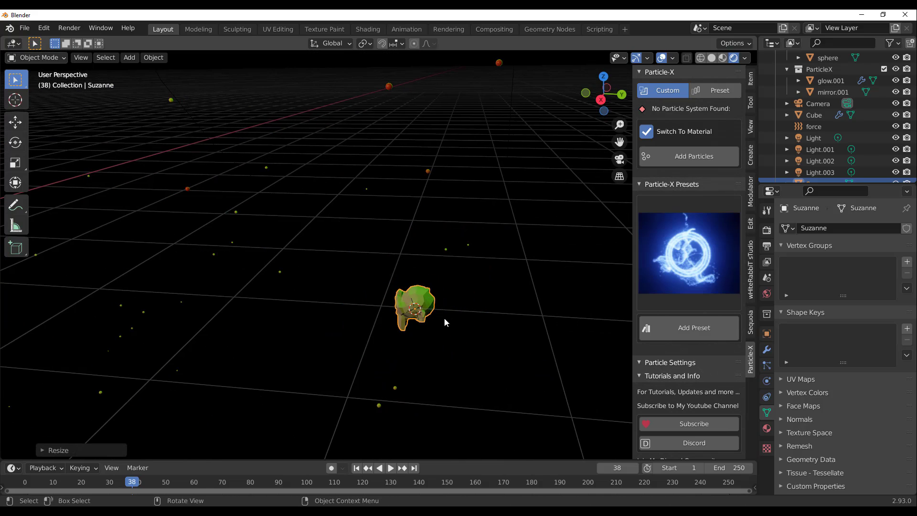
Step: Select the cube and switch its particles to a custom object, using Suzanne as the render object
middle_click_drag(444, 318, 237, 258)
left_click(256, 270)
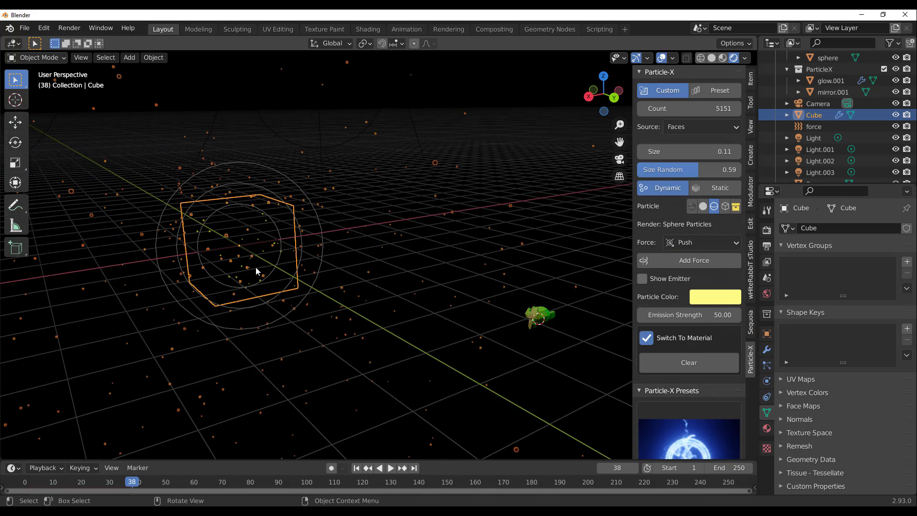
left_click(727, 210)
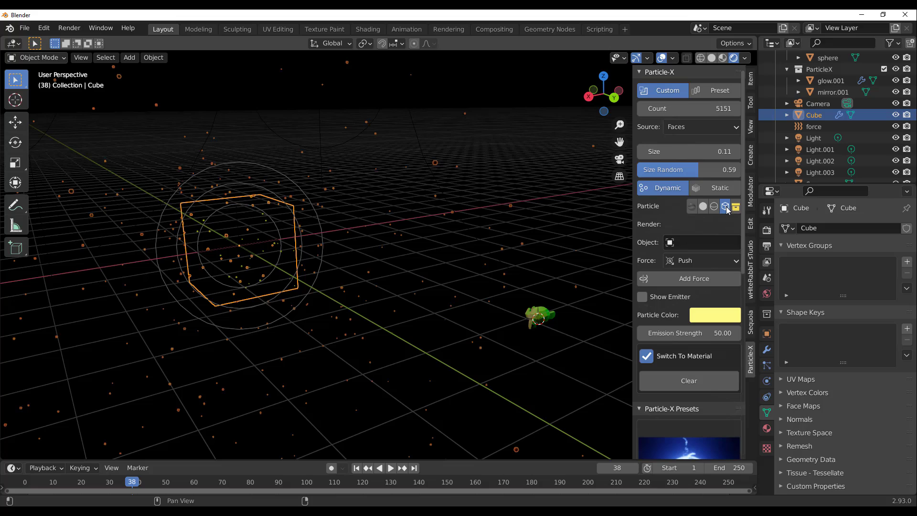
left_click(672, 243)
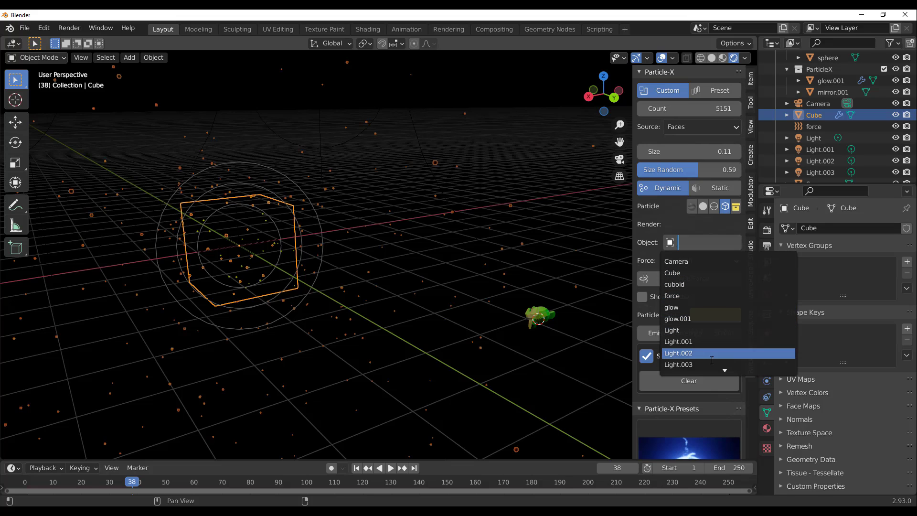
left_click(690, 365)
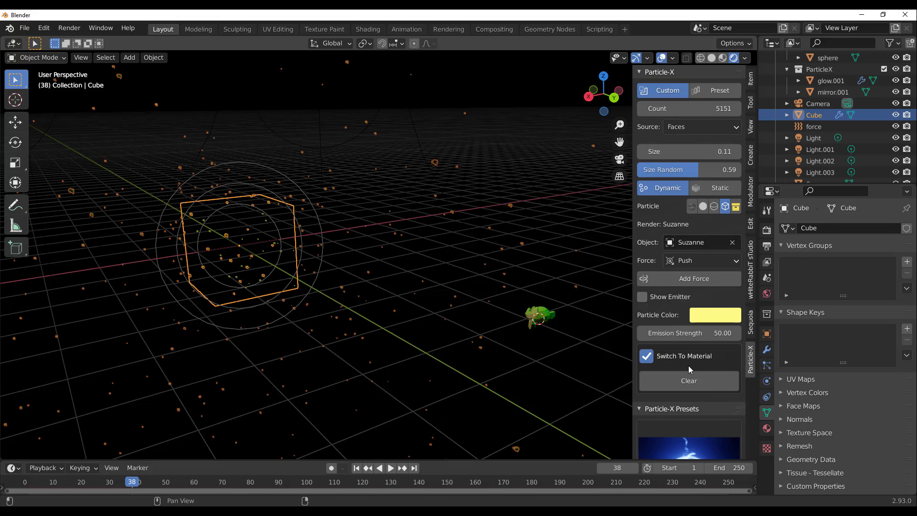
Step: Play the animation from frame 1, examine the monkey-shaped particles up close, and stop at frame 112
middle_click_drag(307, 261, 325, 229)
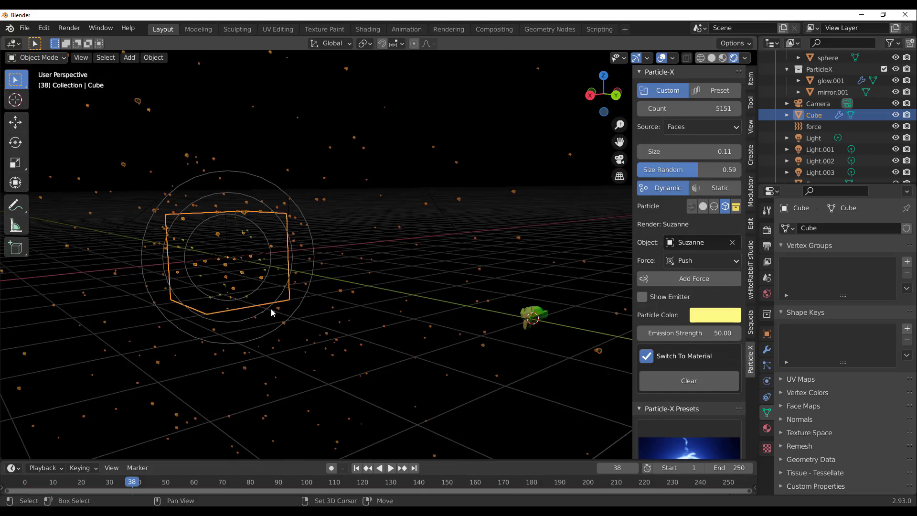
middle_click_drag(271, 309, 384, 332, "shift")
middle_click_drag(322, 243, 341, 320, "ctrl")
scroll(323, 242, "down", 1)
left_click(356, 467)
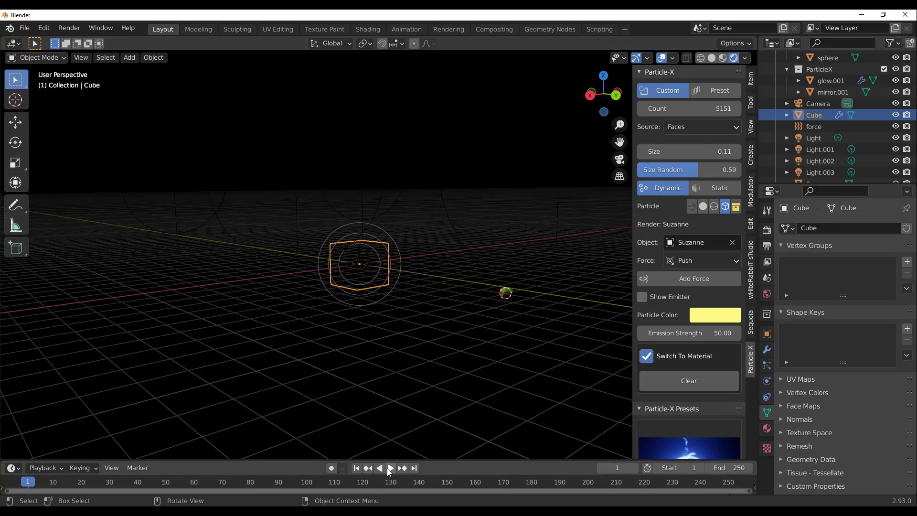
left_click(389, 468)
scroll(359, 311, "up", 5)
middle_click_drag(336, 311, 397, 337)
scroll(317, 283, "up", 3)
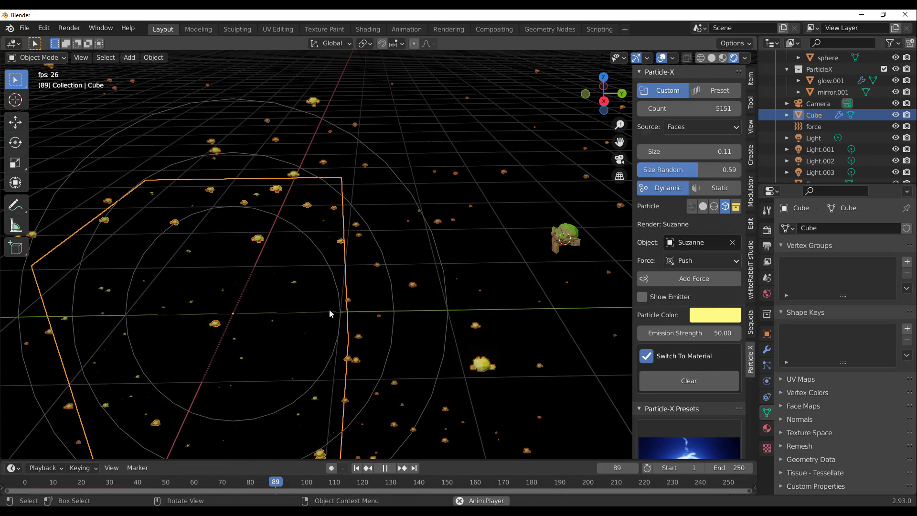
left_click(385, 469)
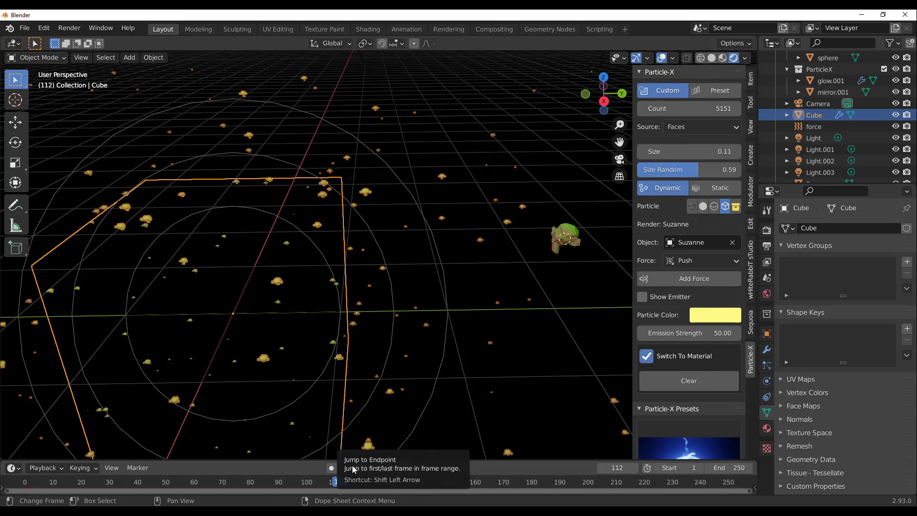
Step: Change the cube's particle type back to Glowing Icospheres and view the glow around the cube
scroll(225, 323, "down", 4)
middle_click_drag(409, 292, 387, 286)
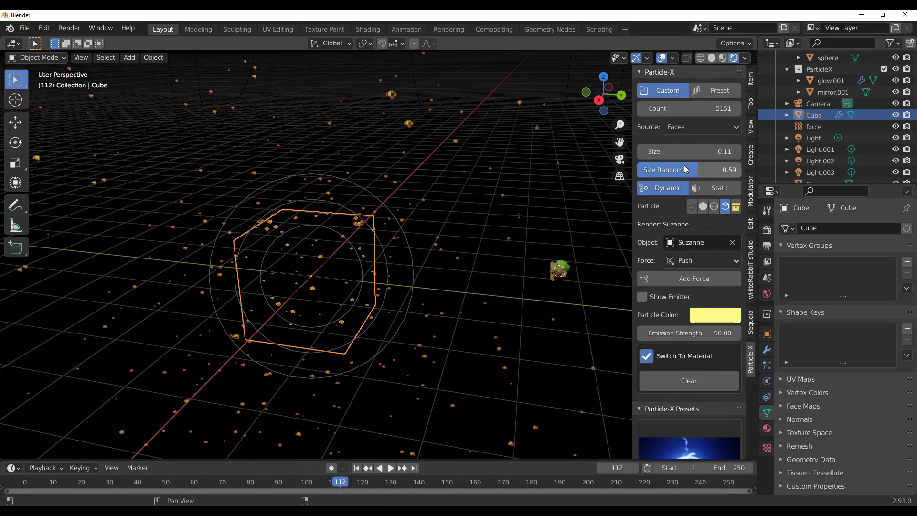
left_click(702, 207)
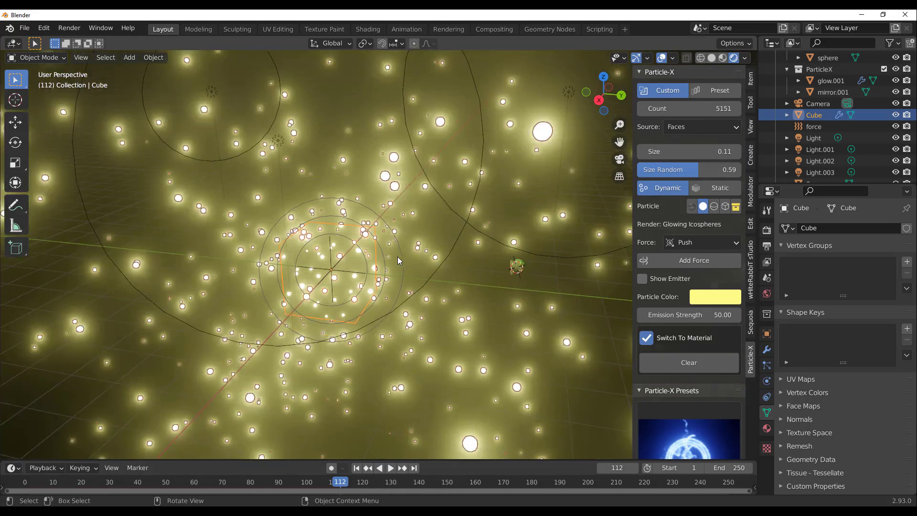
middle_click_drag(398, 256, 386, 269)
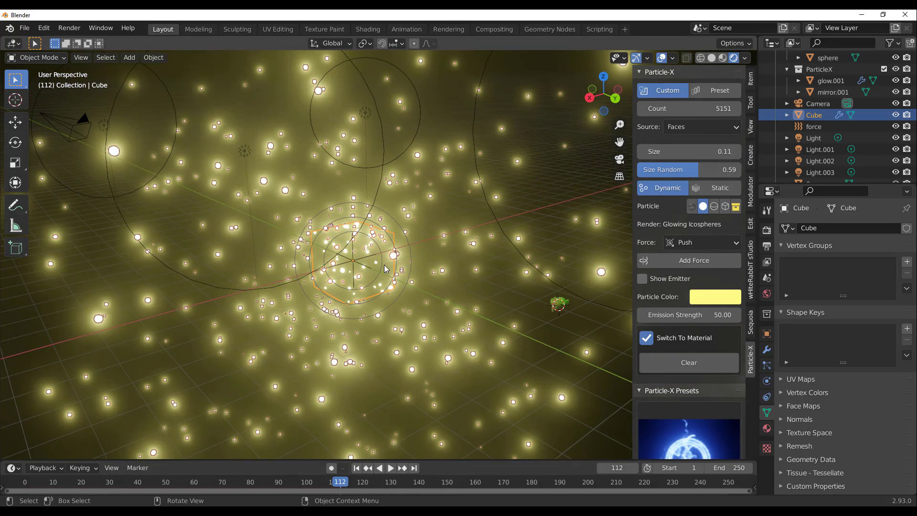
Step: Set the particle source to Verts and play the animation to examine the emission from the cube's corners
left_click(683, 128)
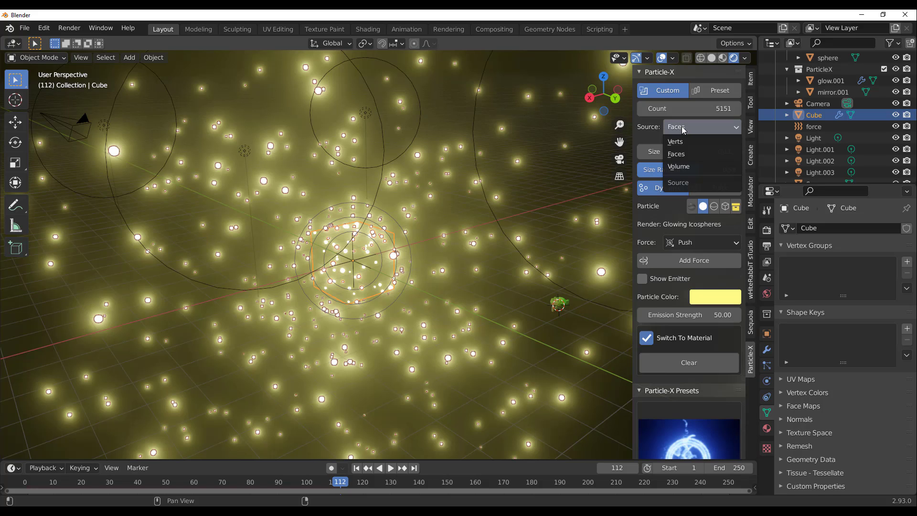
left_click(684, 141)
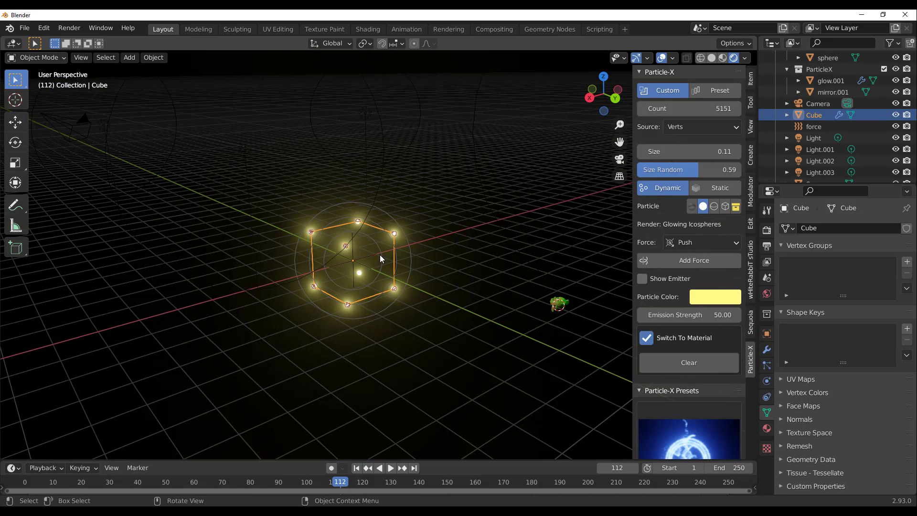
scroll(379, 255, "up", 3)
mouse_move(380, 254)
middle_mouse_down()
mouse_move(356, 237)
mouse_move(449, 271)
mouse_move(446, 258)
mouse_move(380, 261)
middle_mouse_up()
scroll(445, 259, "up", 3)
scroll(454, 169, "down", 5)
middle_click_drag(437, 309, 403, 299)
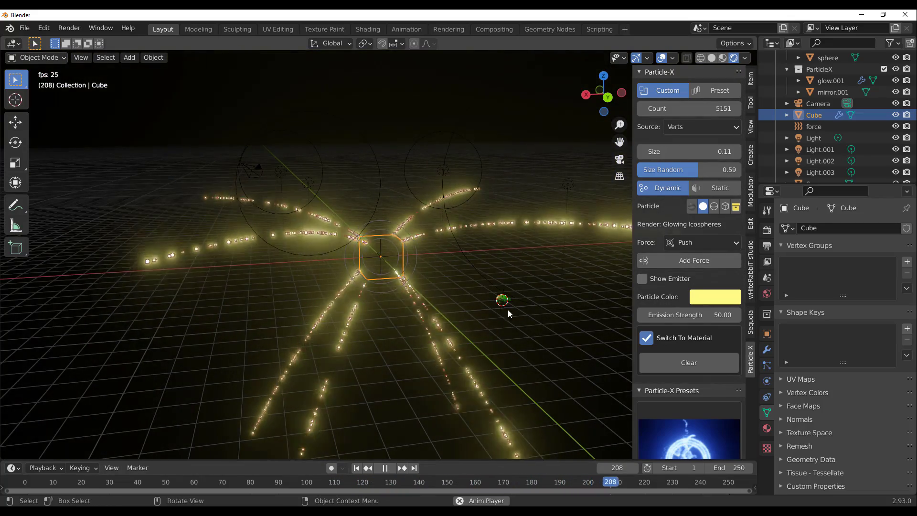
Step: Select the force object at the cube's center and delete it while the animation plays
left_click(375, 256)
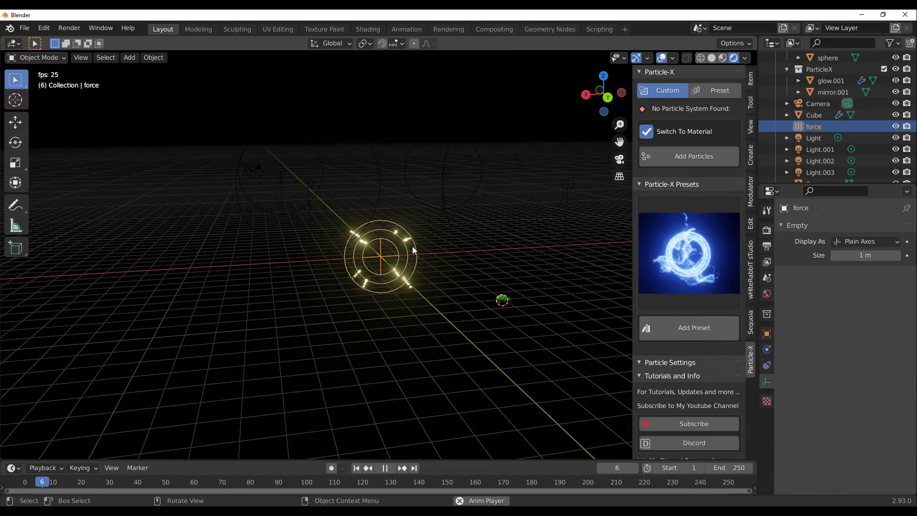
middle_click_drag(400, 265, 369, 259)
scroll(368, 258, "up", 2)
key("Delete")
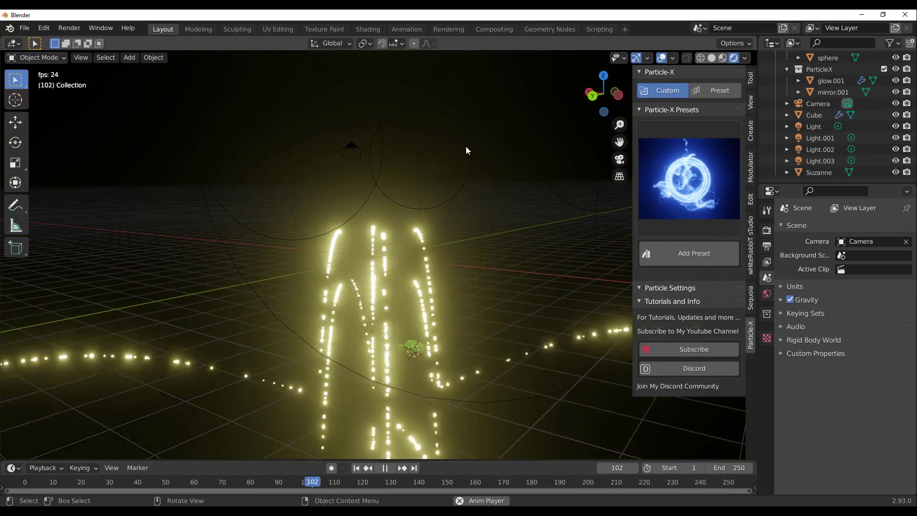
middle_click_drag(518, 279, 402, 298)
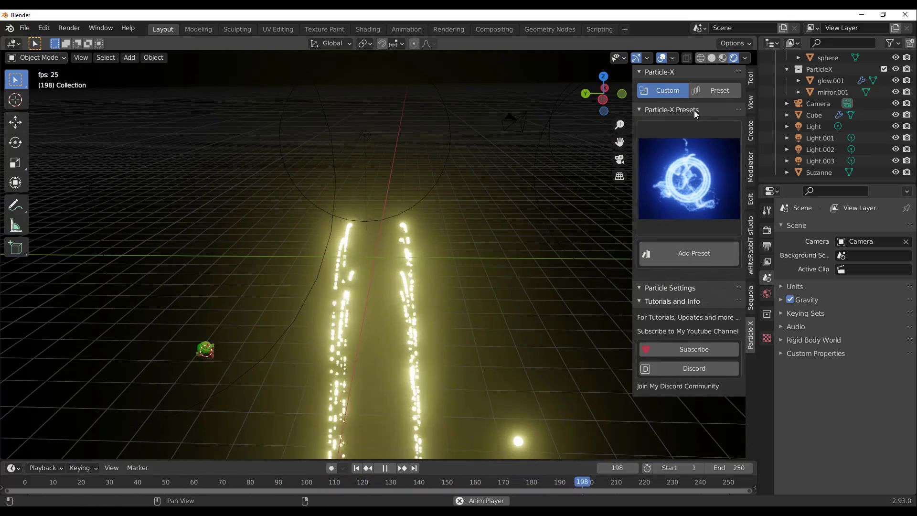
Step: Select the cube, choose Turbulence as the force type, and add the force
left_click(379, 247)
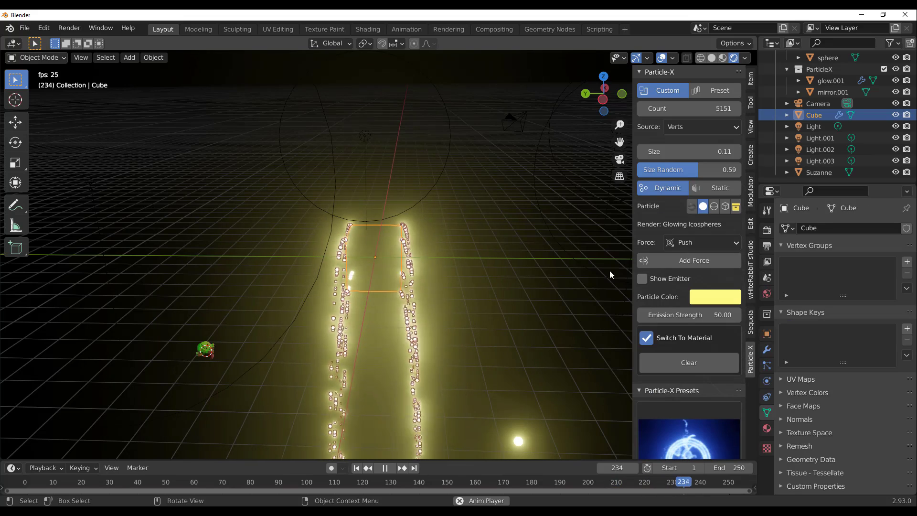
left_click(701, 242)
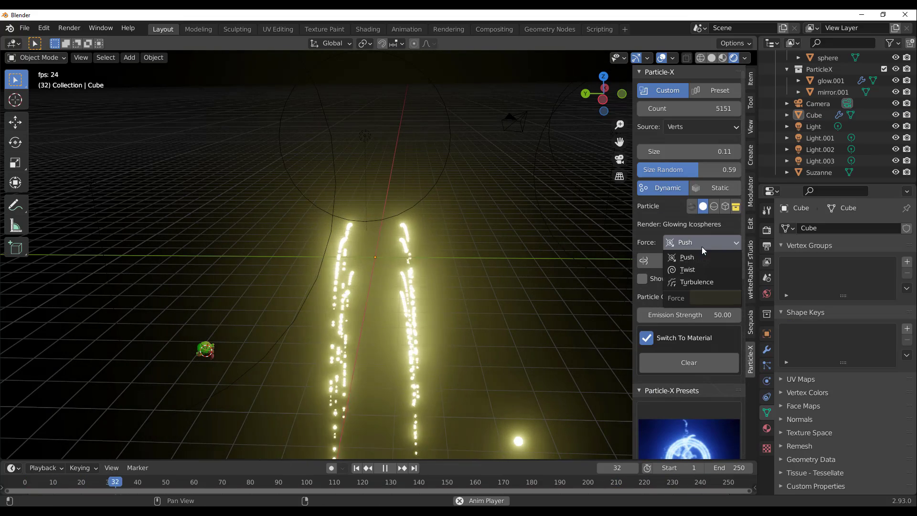
left_click(689, 281)
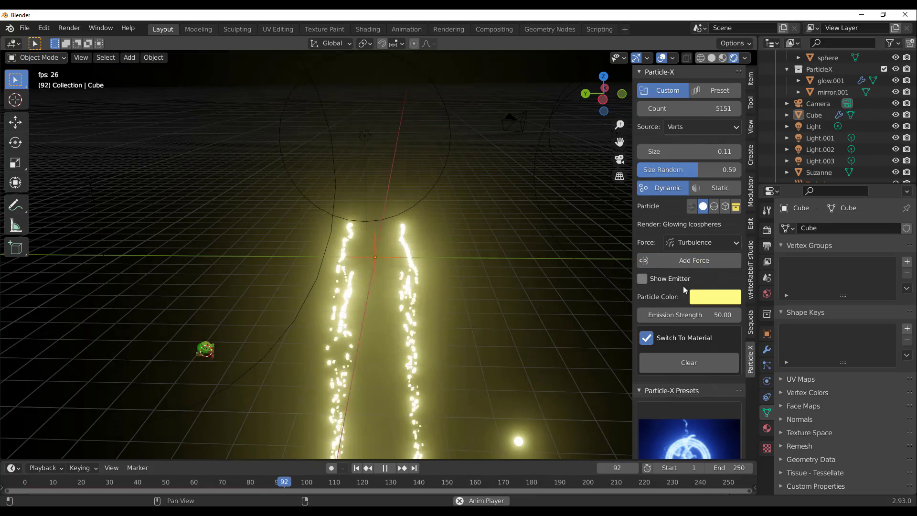
Step: Scale up the turbulence force and view its effect on the particle streams
middle_click_drag(353, 279, 450, 300)
key("s")
left_click(540, 354)
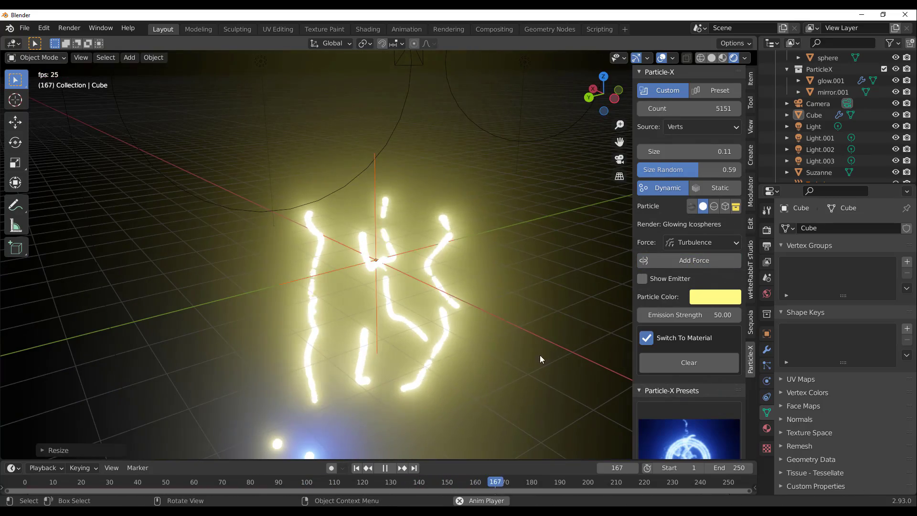
middle_click_drag(539, 355, 429, 299)
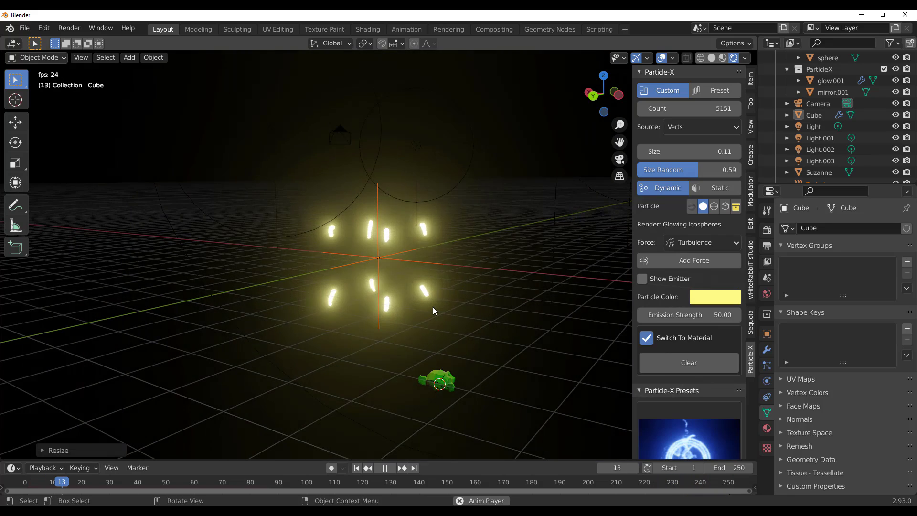
Step: Move the turbulence force down from the cube's center toward the monkey and stop the animation at frame 217
key("g")
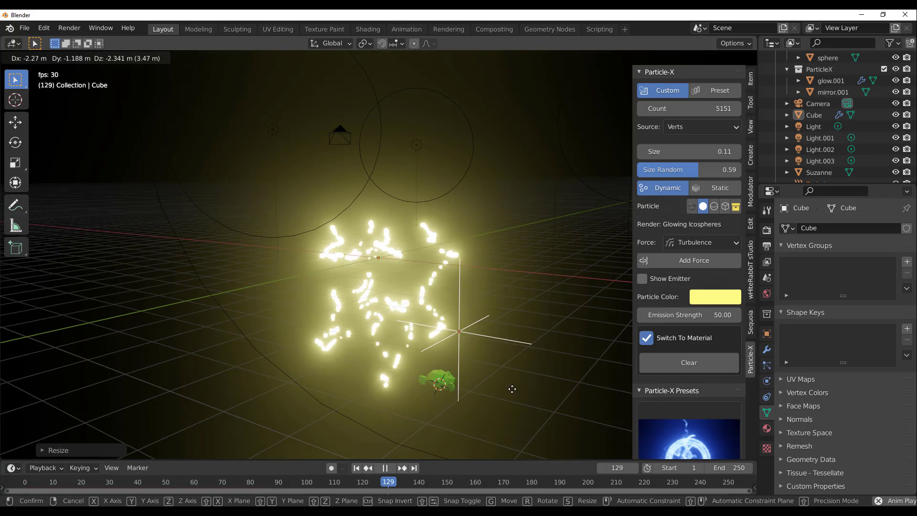
left_click(480, 369)
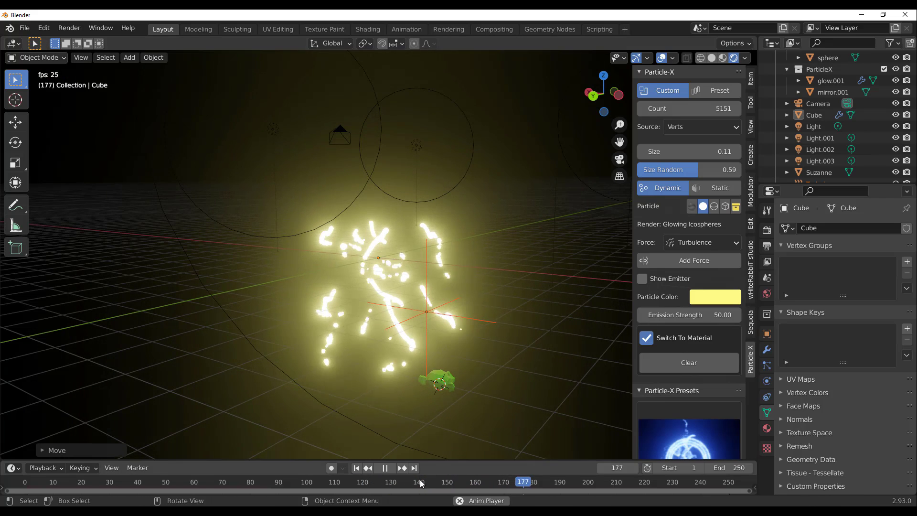
left_click(386, 468)
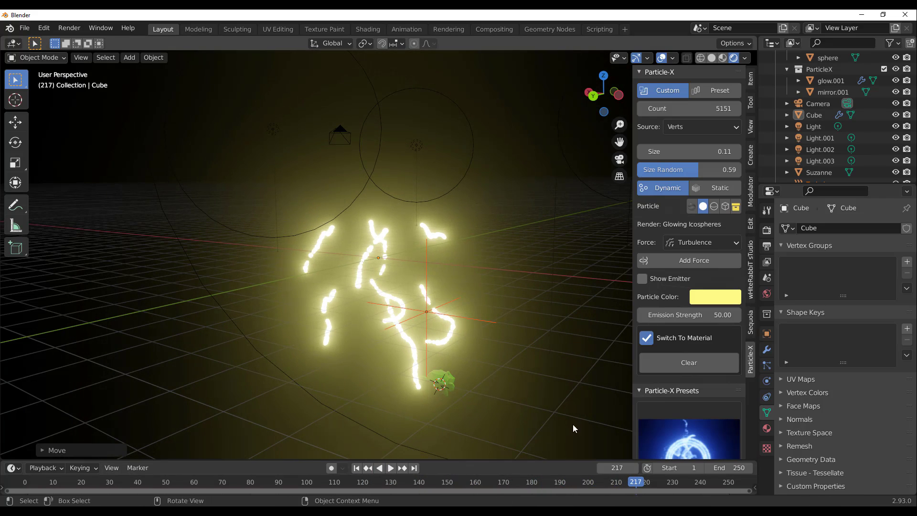
Step: Select the cube in the viewport and open its particle system settings
scroll(847, 143, "up", 5)
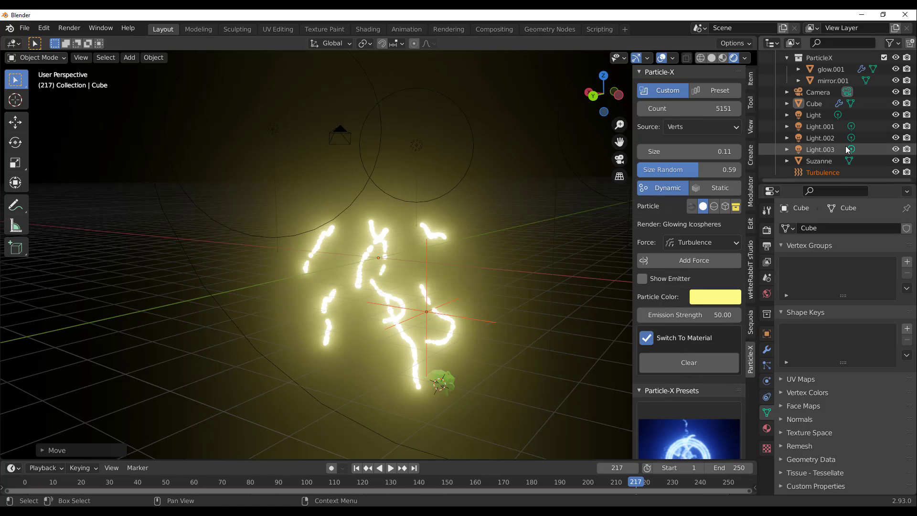
scroll(848, 143, "down", 5)
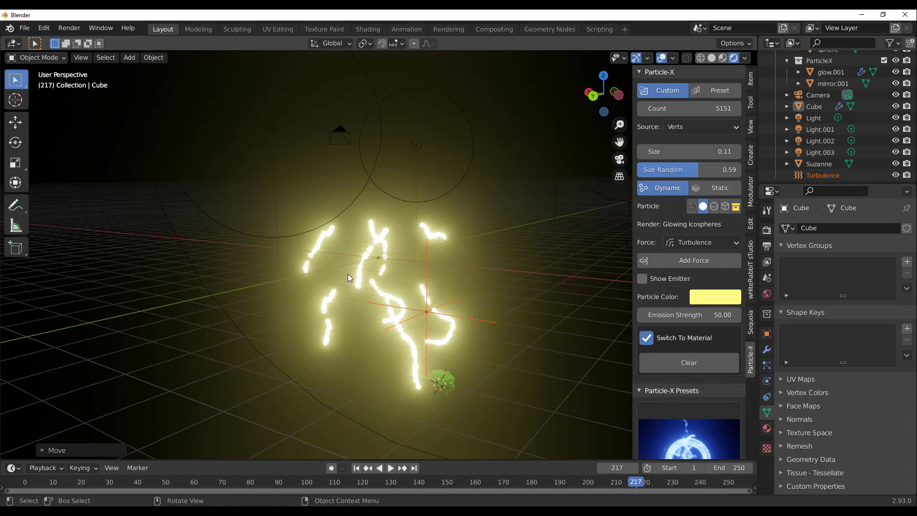
left_click(372, 241)
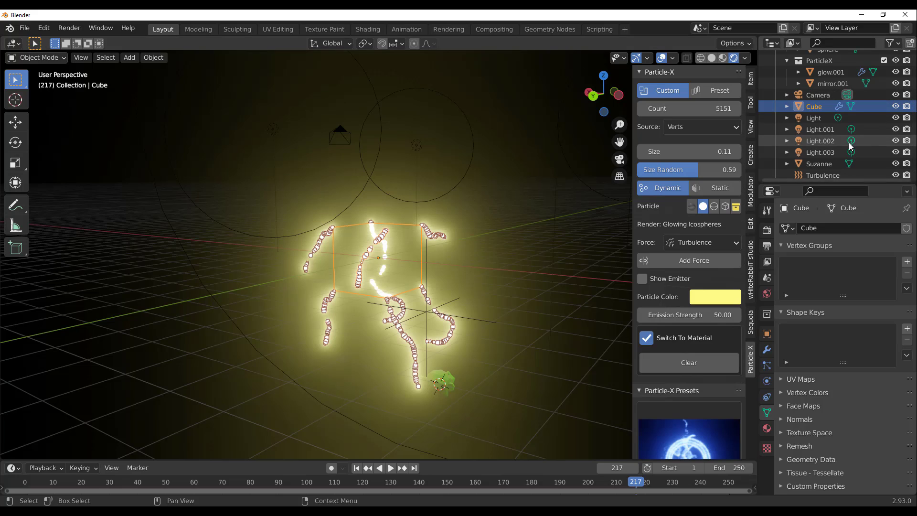
left_click(767, 365)
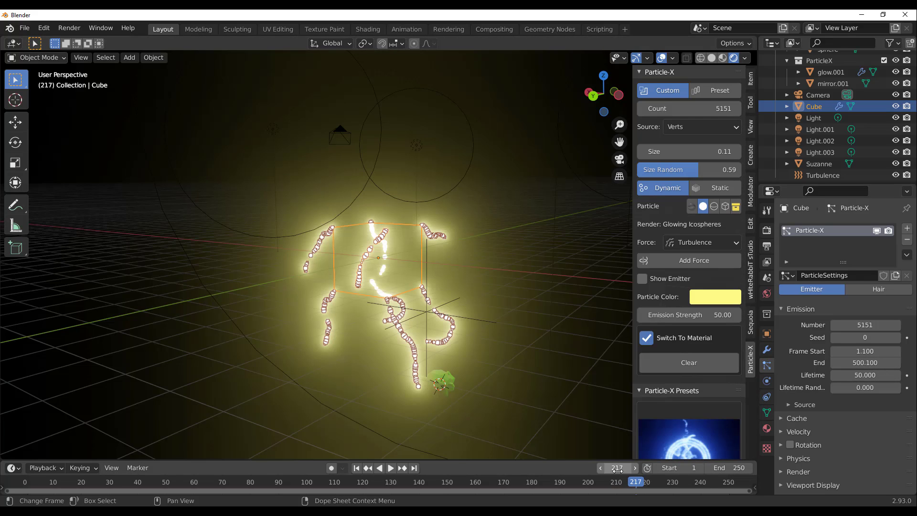
Step: Set the animation's end frame to 500, fit the whole range in the timeline, and start playback
left_click(749, 468)
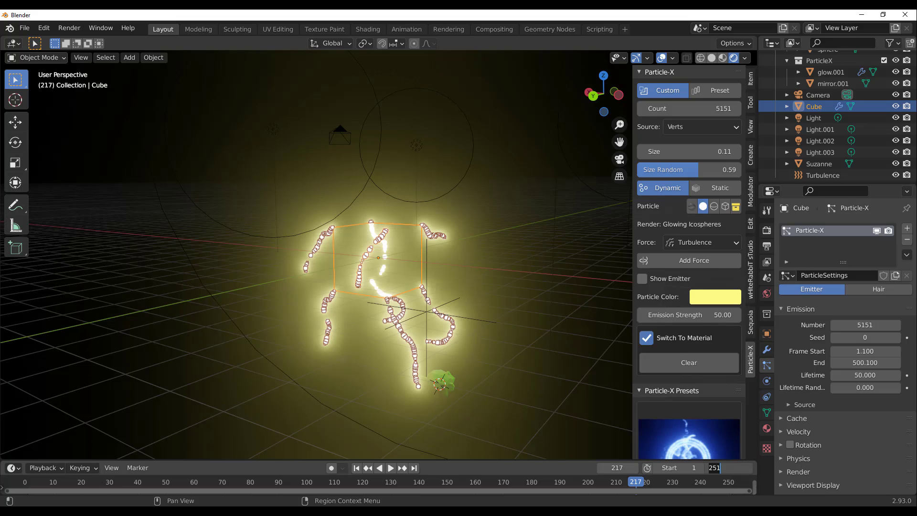
type("500")
key("Return")
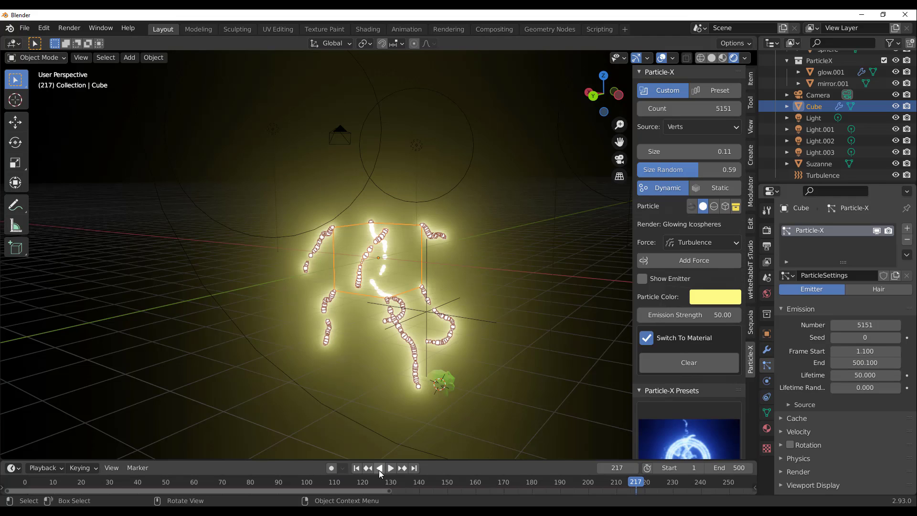
key("Home")
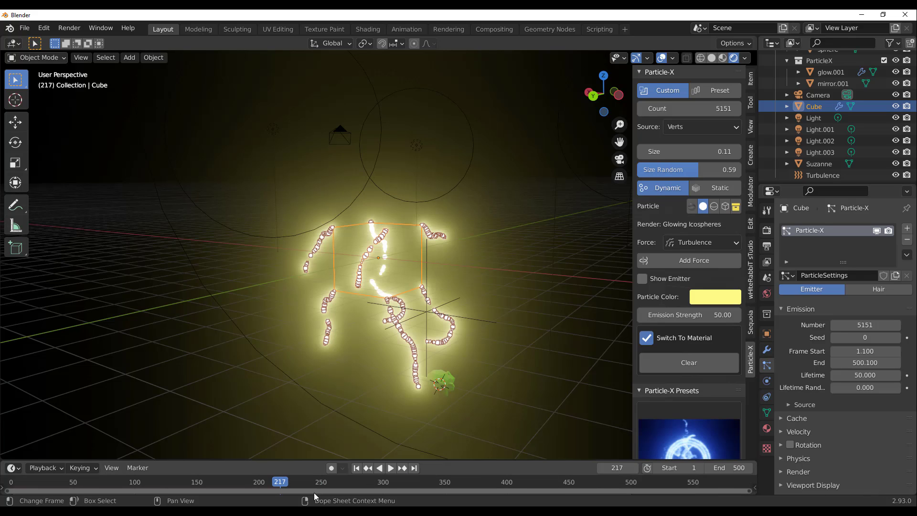
left_click(390, 468)
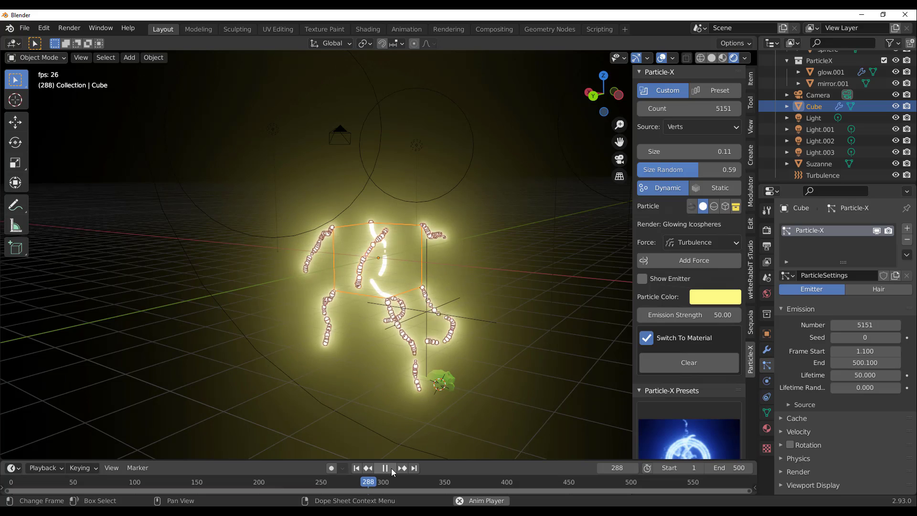
Step: Move the turbulence force from below the cube up to about the cube's center while the animation plays
left_click(492, 231)
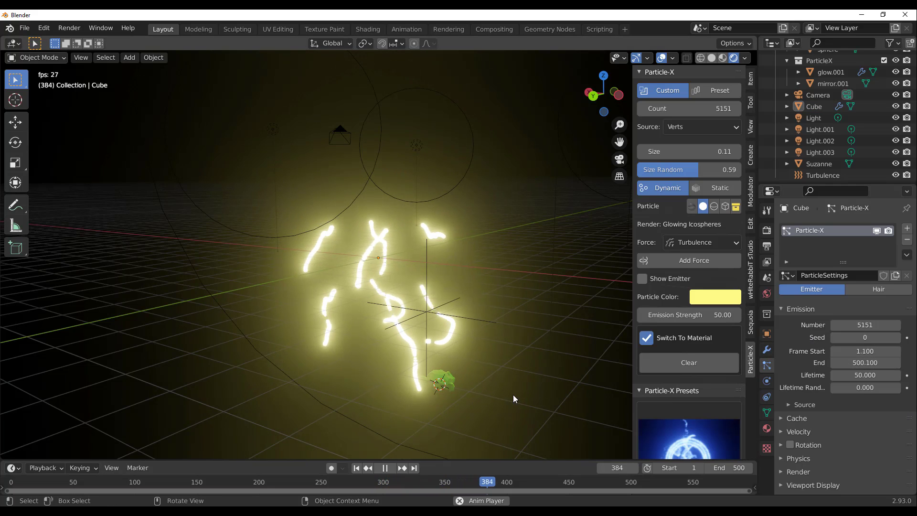
middle_click_drag(513, 395, 453, 359)
left_click(425, 316)
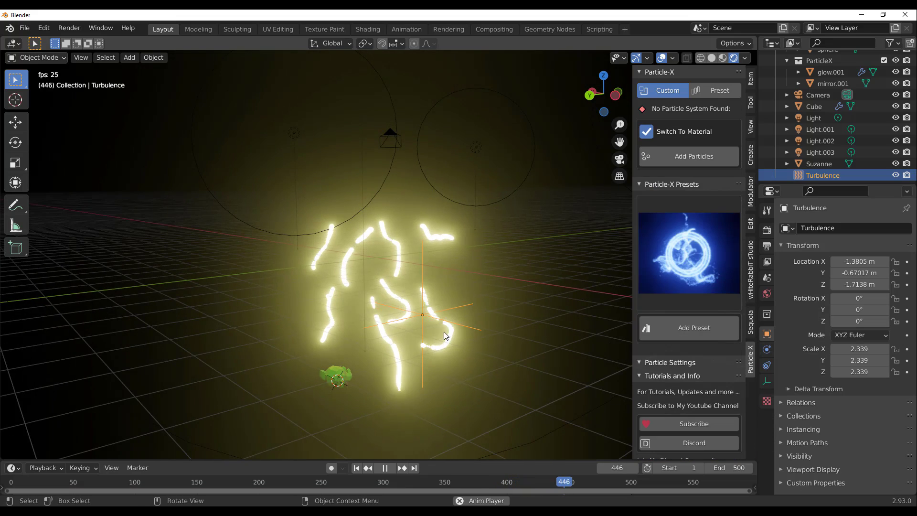
key("g")
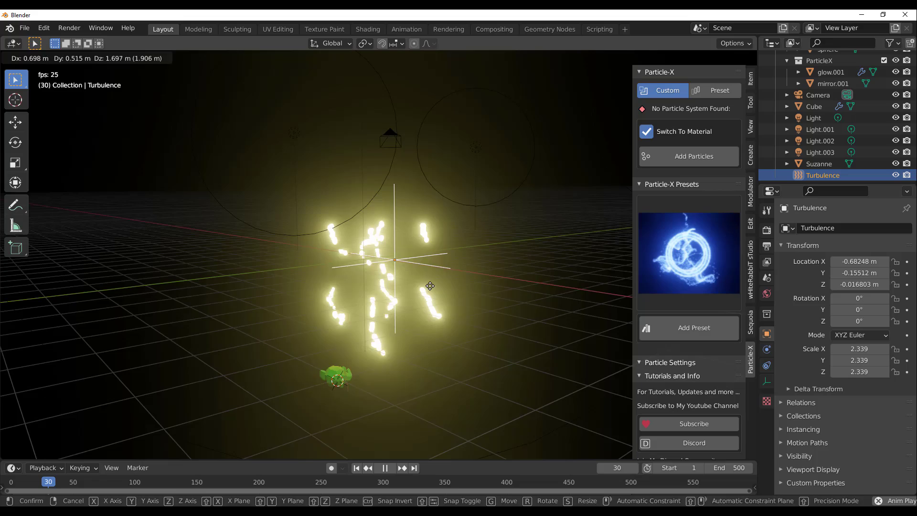
left_click(430, 286)
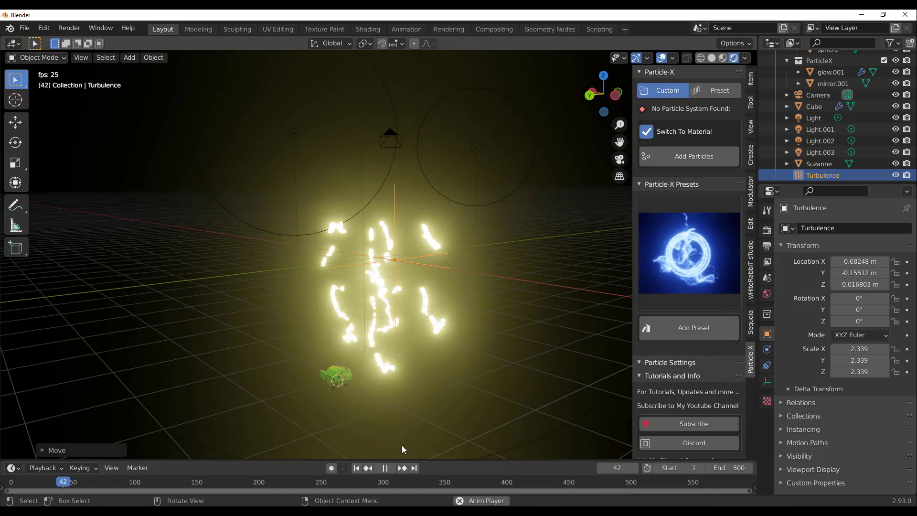
Step: Stop the animation, return to frame 1, and view the scene from another angle
left_click(385, 468)
left_click(356, 468)
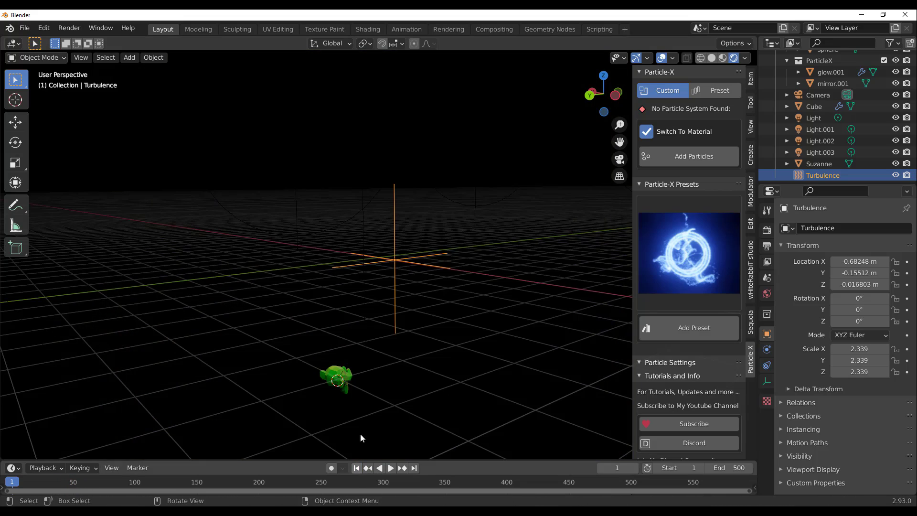
middle_click_drag(362, 436, 257, 291)
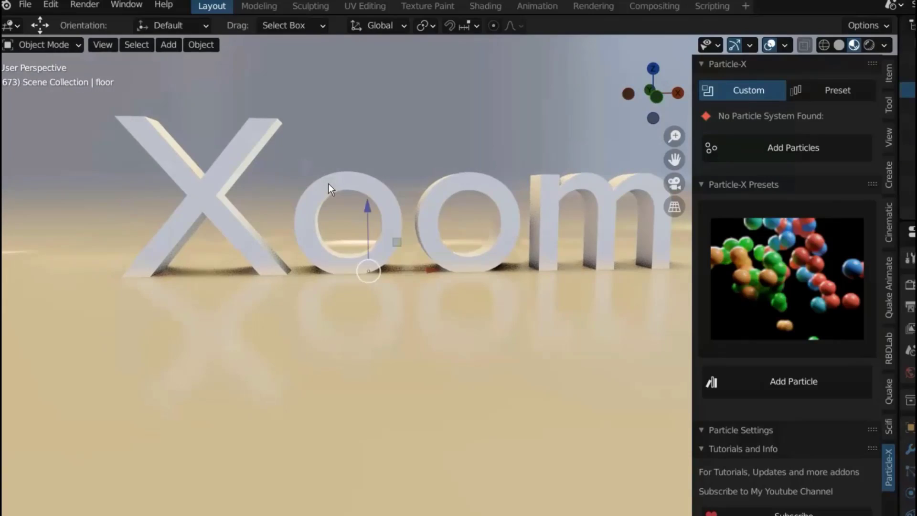
Step: Select the Xoom text object and convert it to a mesh
left_click(200, 44)
mouse_move(230, 451)
left_click(376, 470)
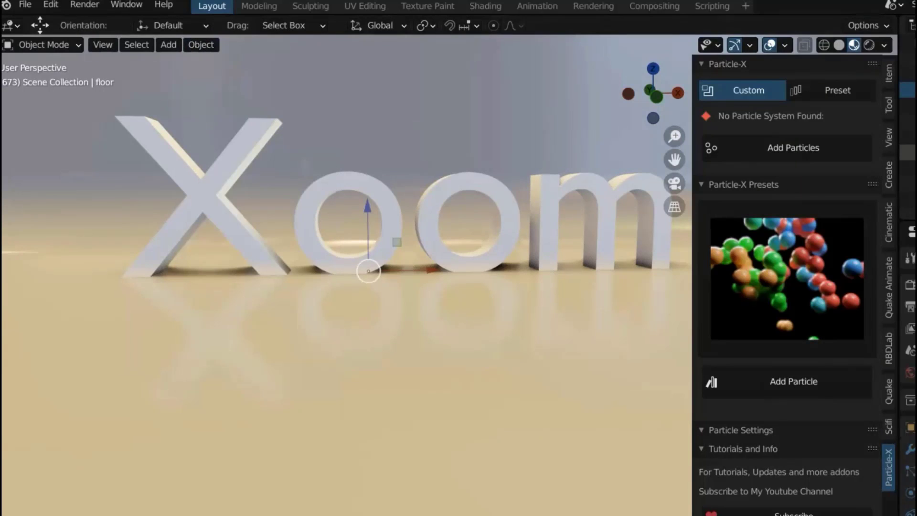
left_click(201, 200)
left_click(191, 45)
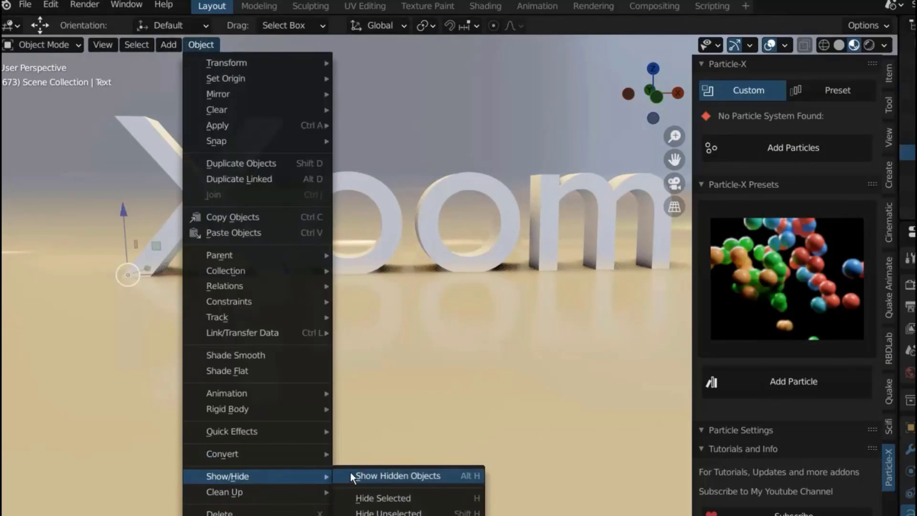
mouse_move(309, 456)
left_click(393, 468)
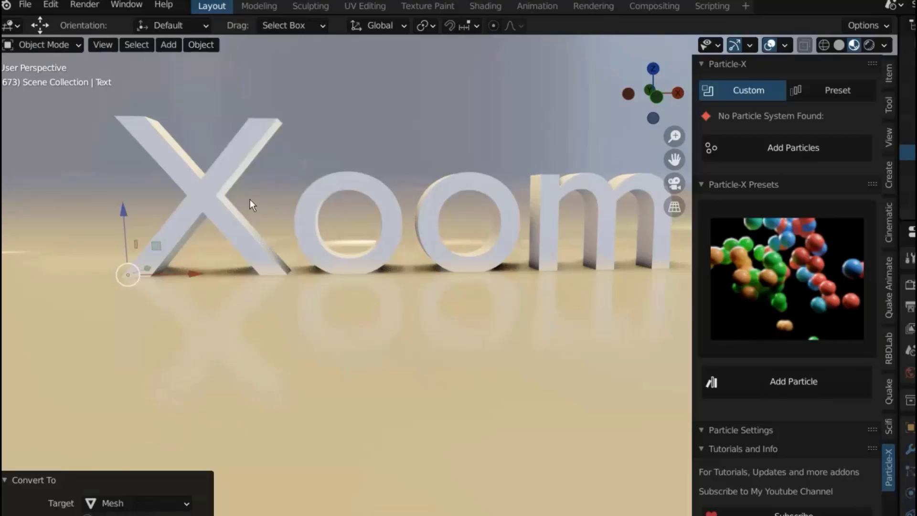
Step: Switch Particle-X to preset mode, choose the Static effect, and apply it to the Xoom text mesh
left_click(234, 161)
left_click(234, 159)
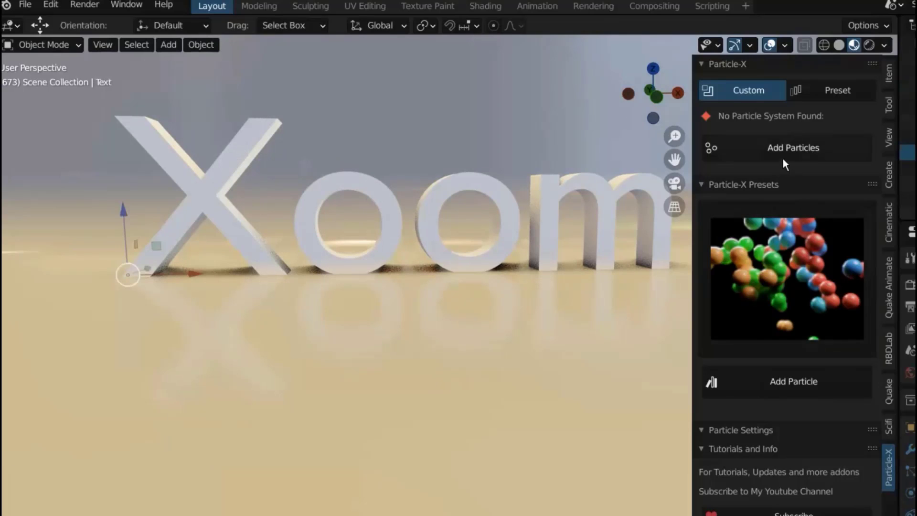
left_click(812, 93)
left_click(807, 116)
left_click(765, 204)
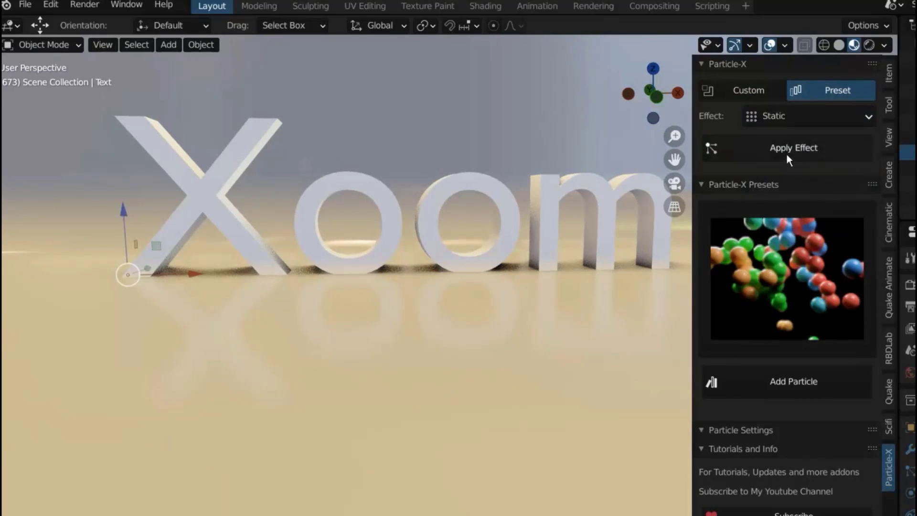
left_click(786, 153)
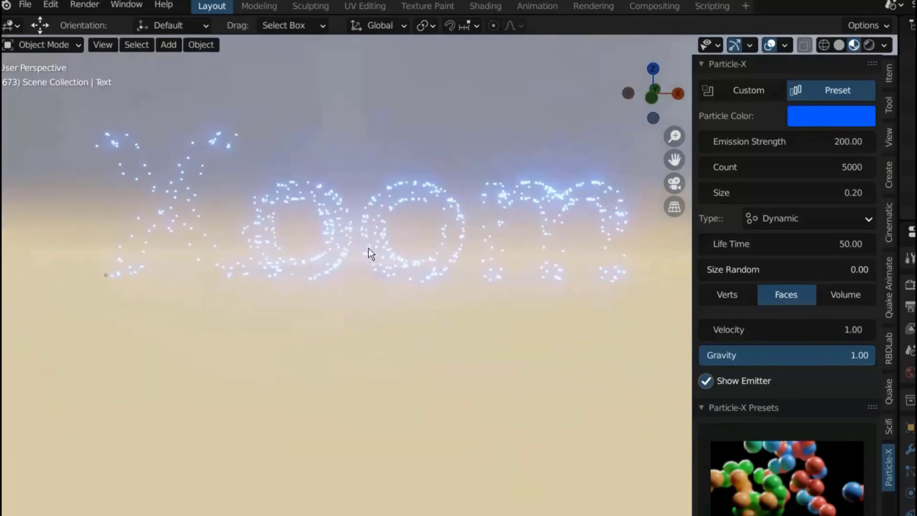
Step: Switch the text's particles to custom settings and replace glowing icospheres with the next particle type
mouse_move(368, 248)
middle_mouse_down()
mouse_move(384, 231)
mouse_move(379, 239)
middle_mouse_up()
left_click(751, 94)
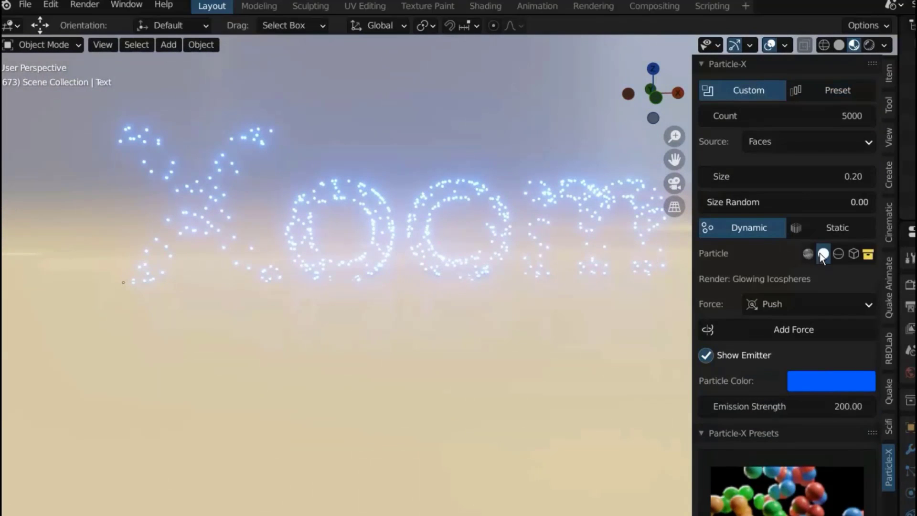
left_click(838, 254)
scroll(392, 240, "up", 3)
middle_click_drag(391, 239, 455, 231)
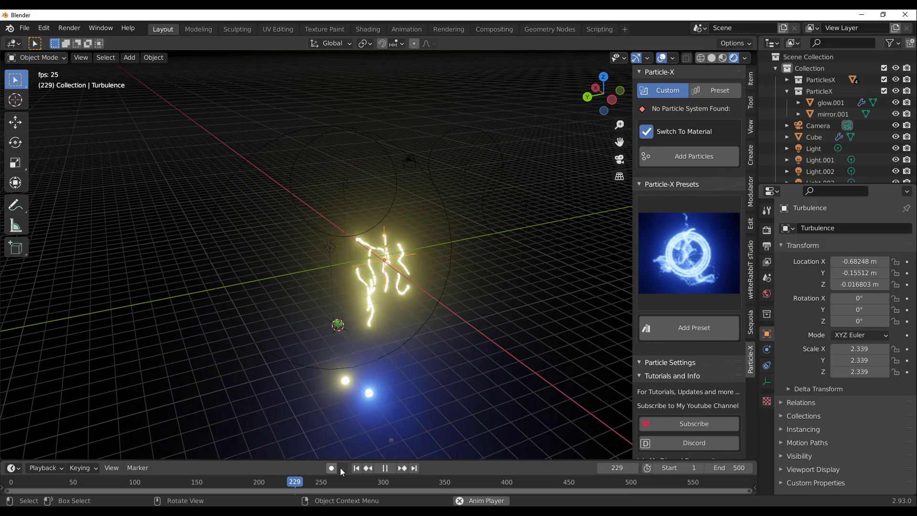
Step: Stop the turbulence animation and set the current frame to 0
left_click(385, 468)
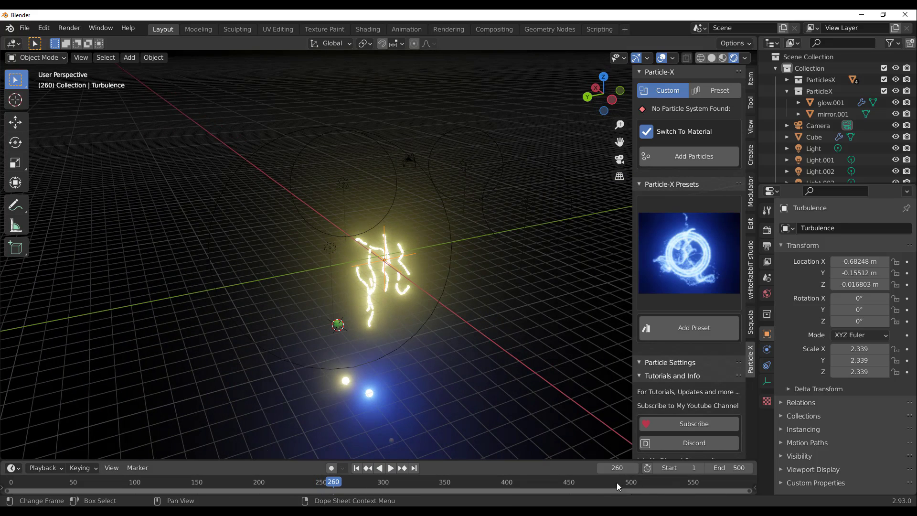
left_click_drag(617, 469, 569, 469)
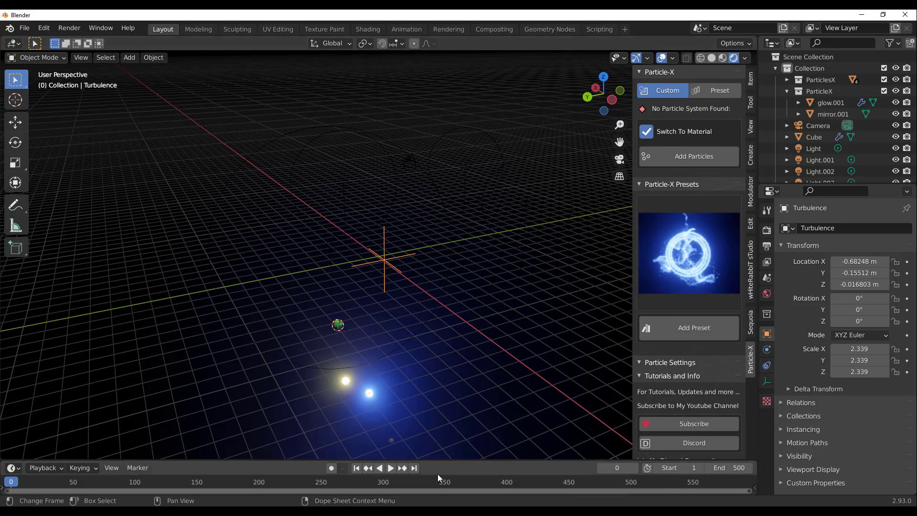
left_click(24, 28)
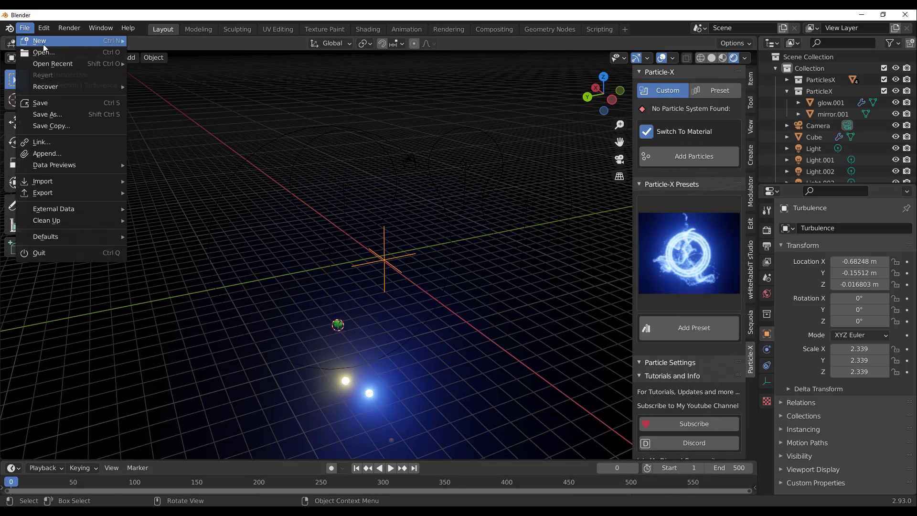
mouse_move(44, 46)
left_click(191, 45)
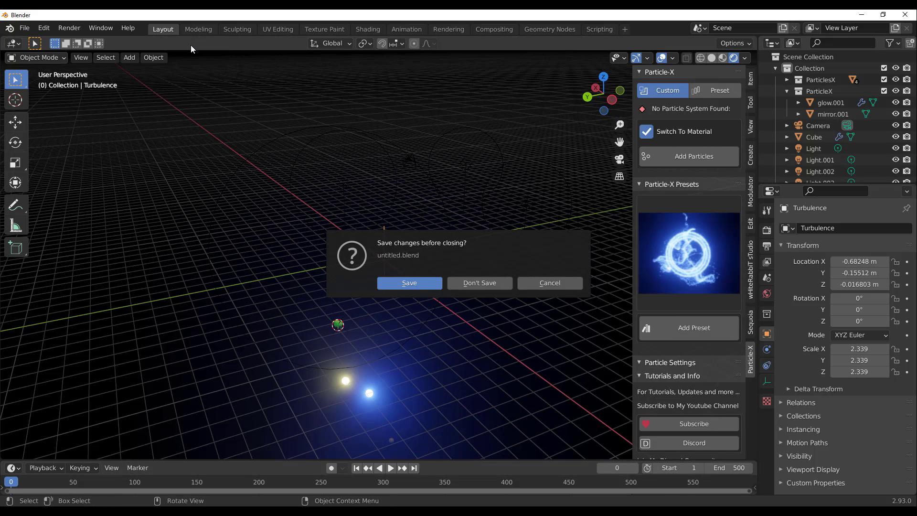
left_click(549, 283)
Step: Create a new General file without saving the current scene's changes
left_click(24, 27)
mouse_move(64, 41)
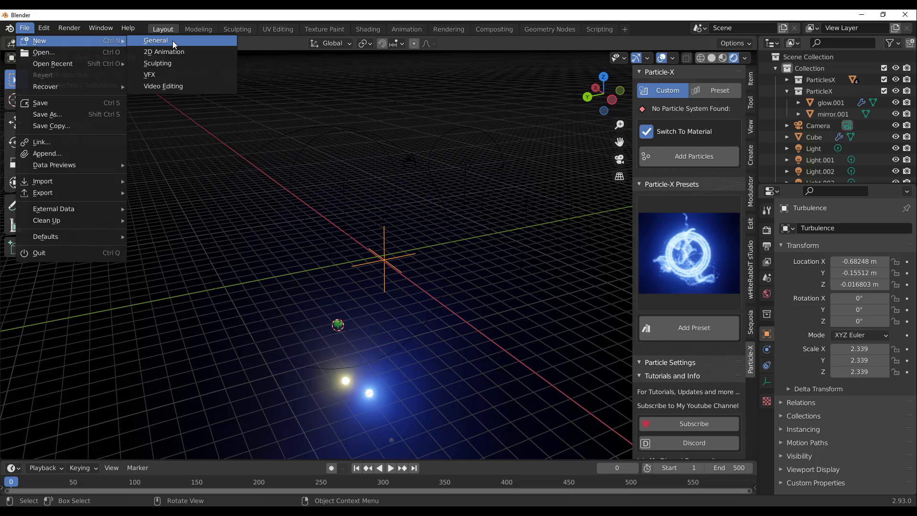
left_click(172, 41)
left_click(486, 283)
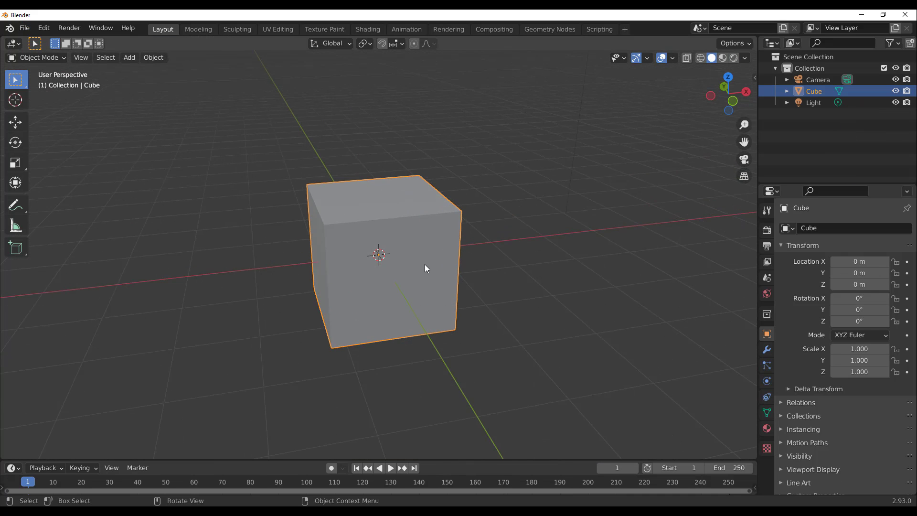
Step: Delete the default cube and open the Particle-X tools in the viewport sidebar
key("Delete")
middle_click_drag(427, 268, 539, 247)
key("n")
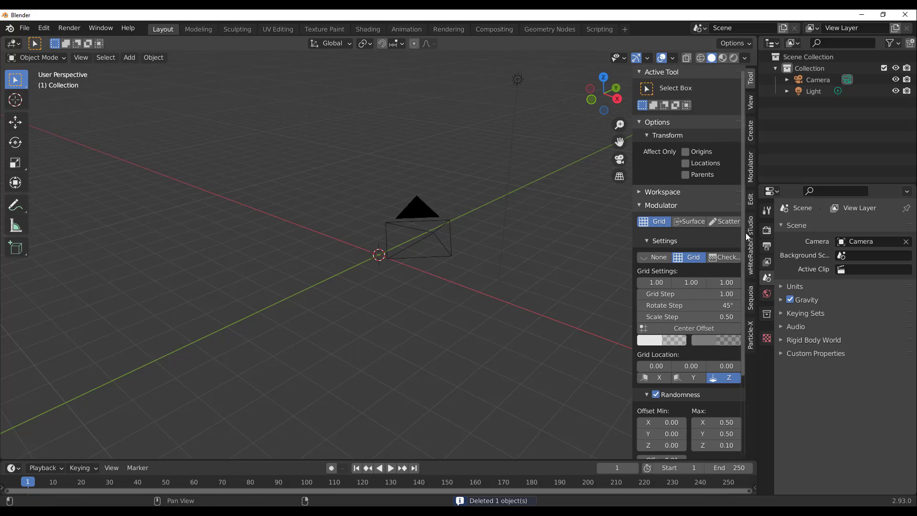
left_click(751, 334)
Step: Pick the fireworks preset in Particle-X, add it to the scene, and play the animation
left_click(695, 171)
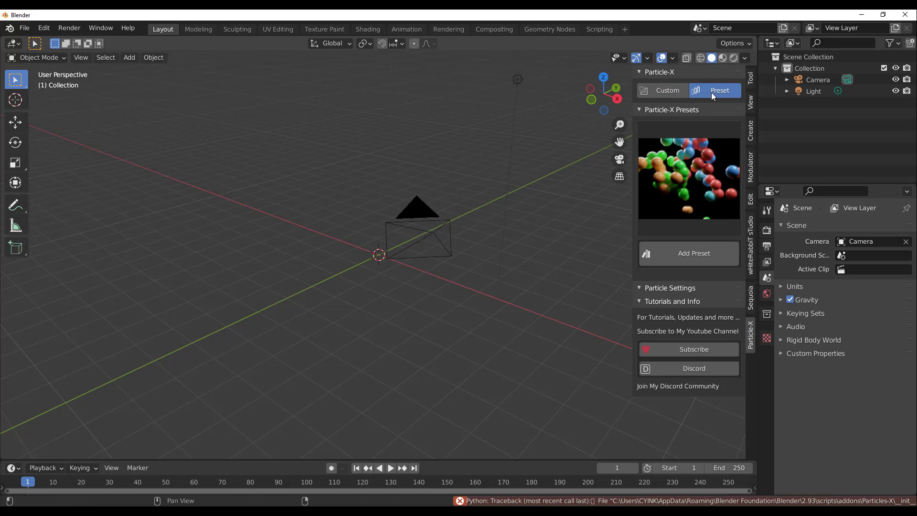
left_click(697, 179)
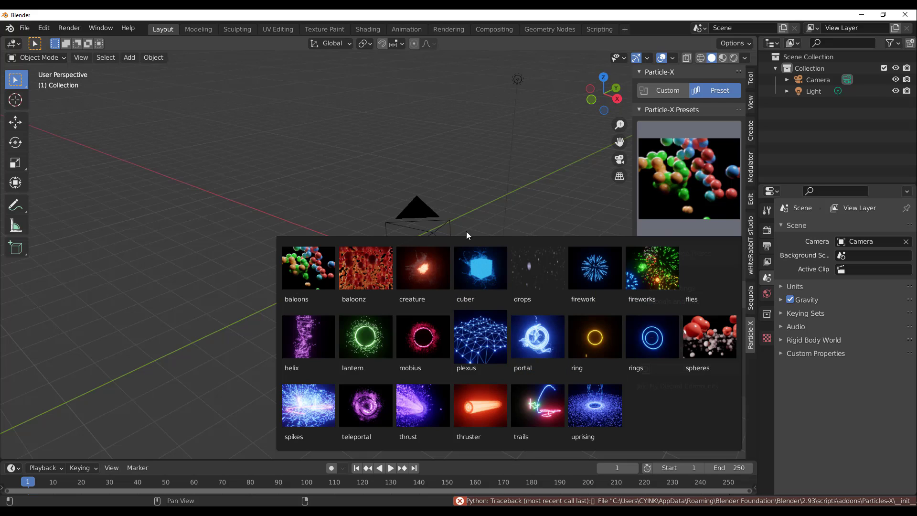
left_click(646, 287)
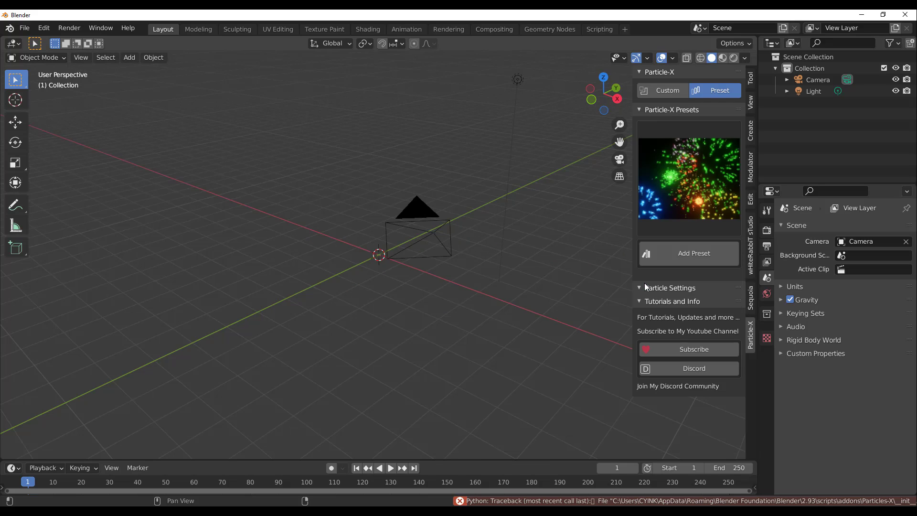
left_click(703, 257)
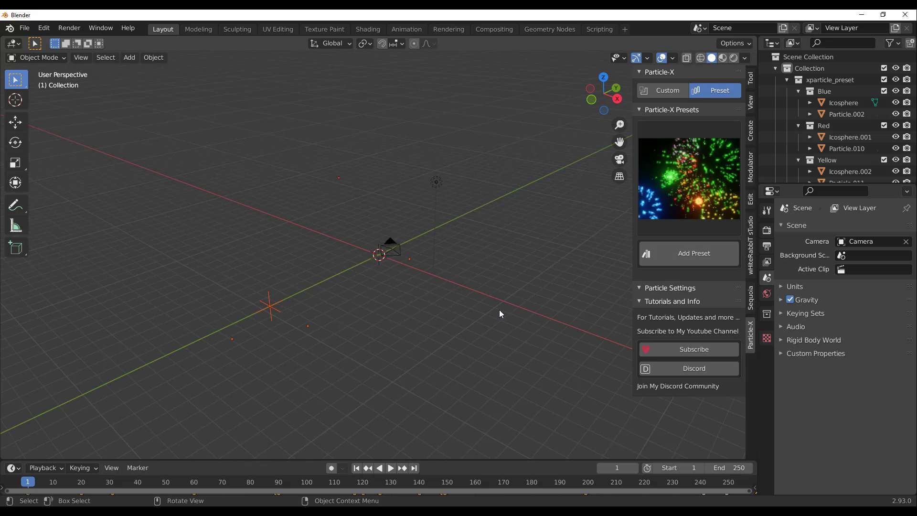
middle_click_drag(499, 311, 409, 385)
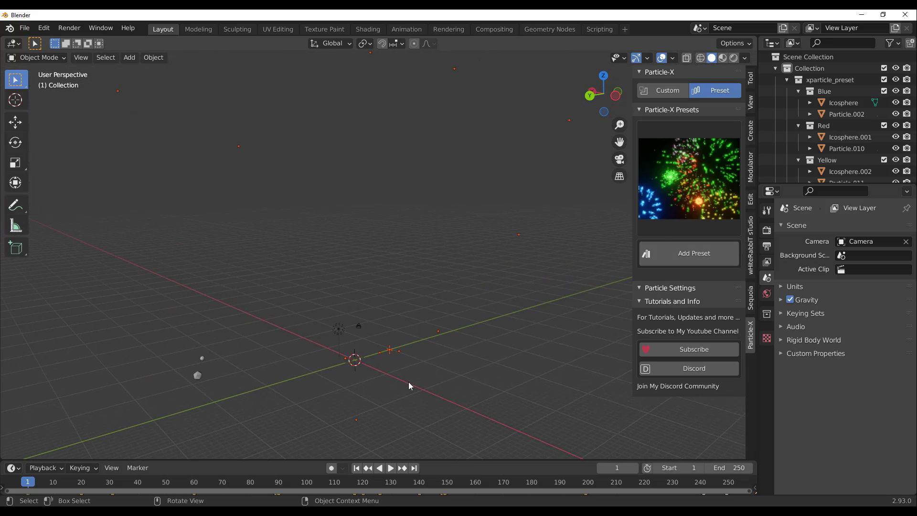
left_click(391, 468)
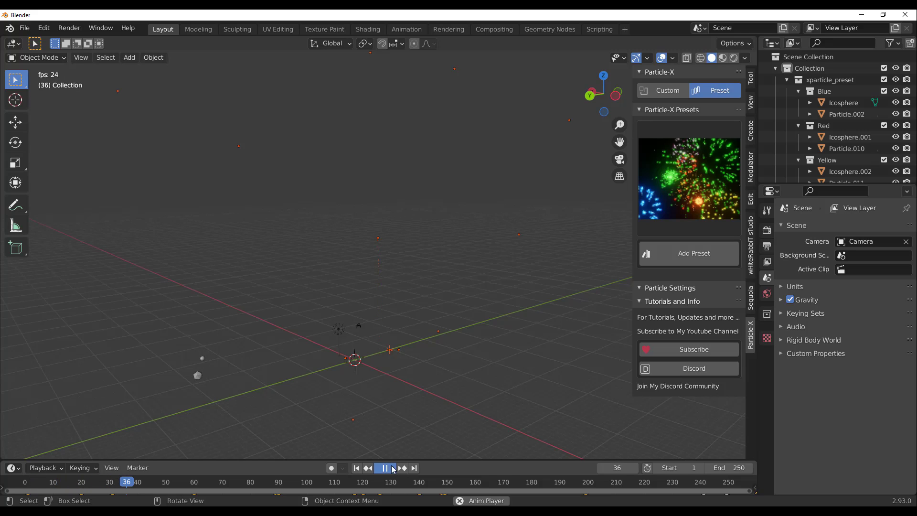
Step: Stop the playback, switch the viewport to rendered shading, and enable Bloom in the Eevee render settings
left_click(393, 468)
left_click(735, 58)
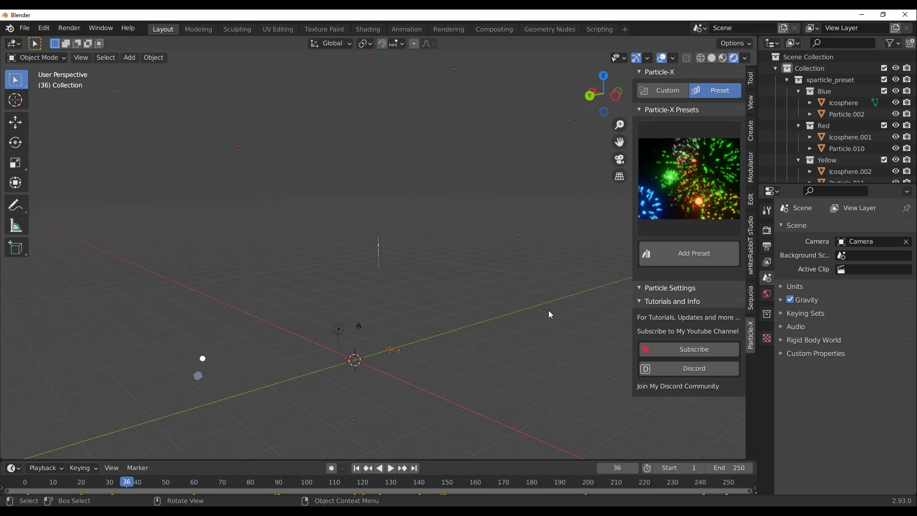
left_click(767, 231)
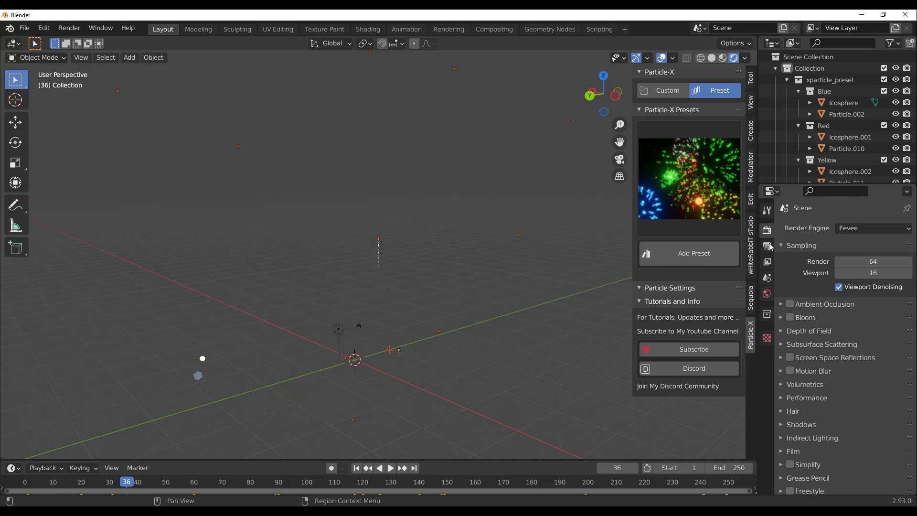
left_click(799, 317)
left_click(789, 317)
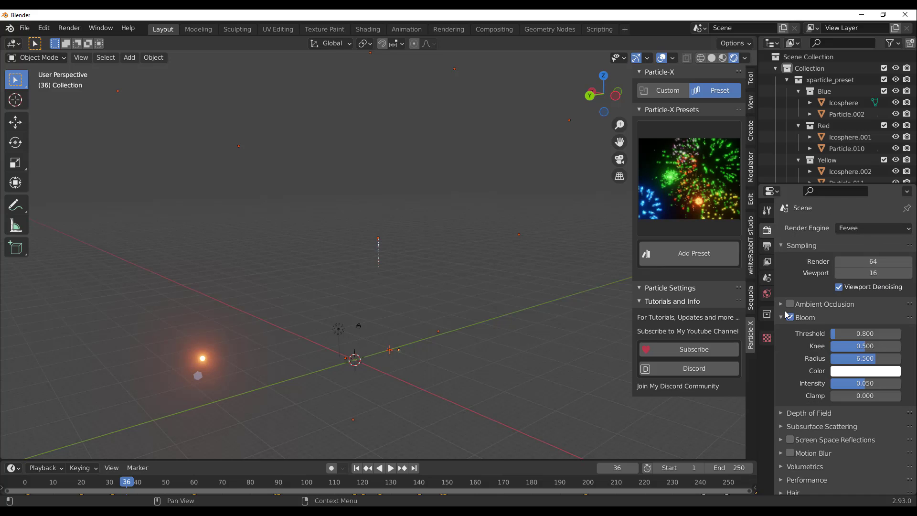
Step: Set the world background color to pure black
left_click(767, 293)
left_click(869, 302)
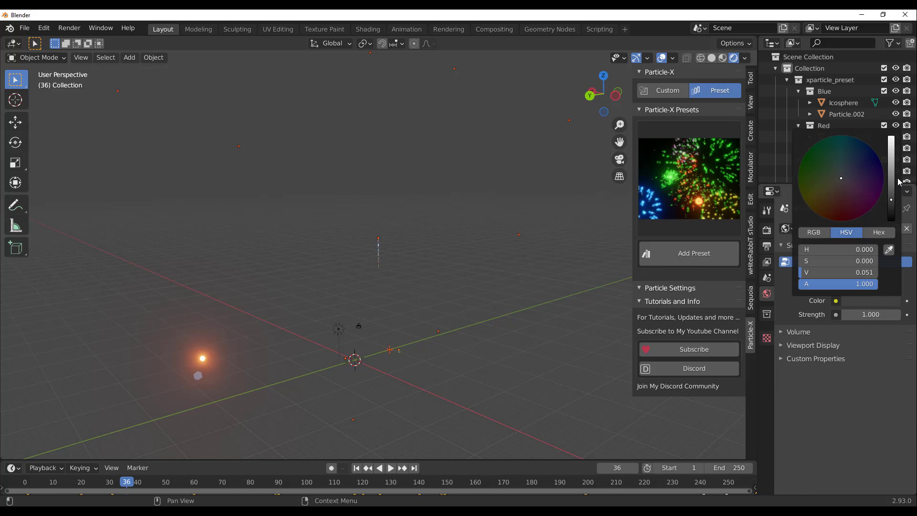
left_click_drag(893, 206, 891, 220)
middle_click_drag(523, 290, 439, 348)
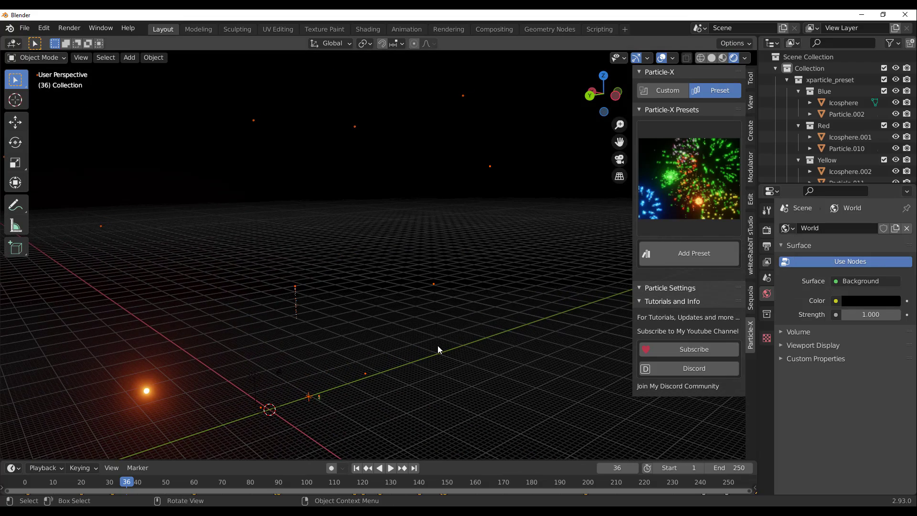
Step: Play the fireworks animation against the black background, view it from a lower angle, and stop it
left_click(391, 468)
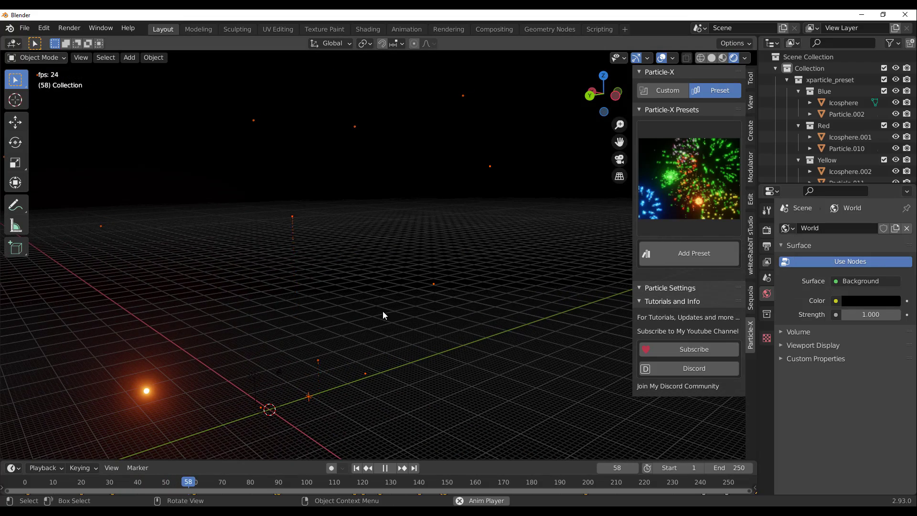
middle_click_drag(382, 311, 366, 296)
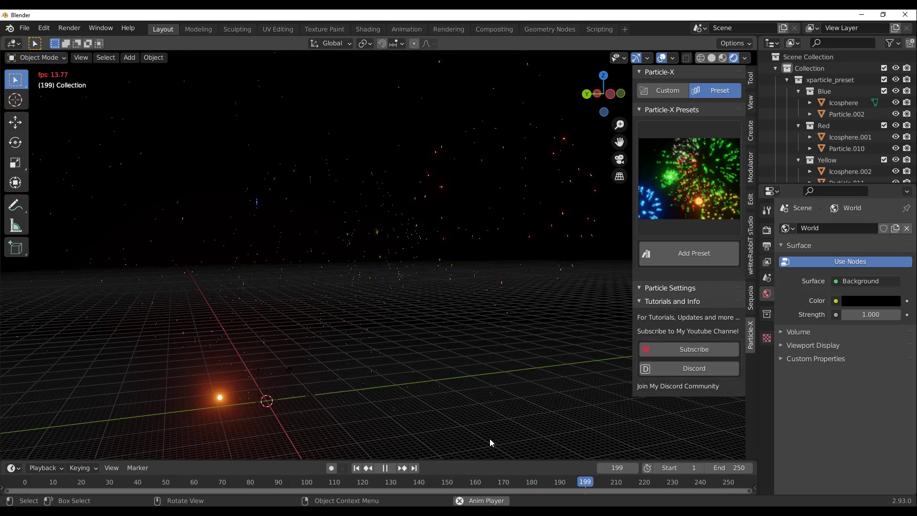
key("Escape")
Step: Select the emitter of the blue rocket trail and examine the emission settings of its first particle system
middle_click_drag(489, 439, 213, 350)
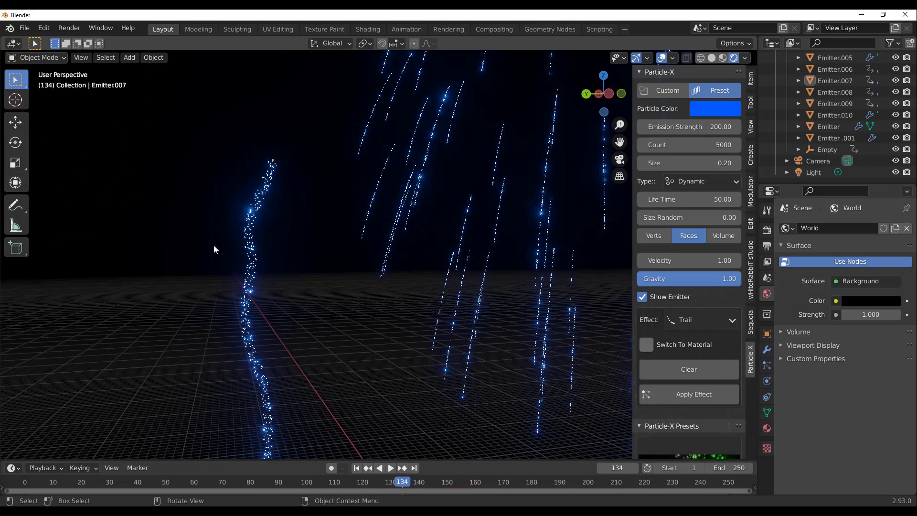
left_click(272, 169)
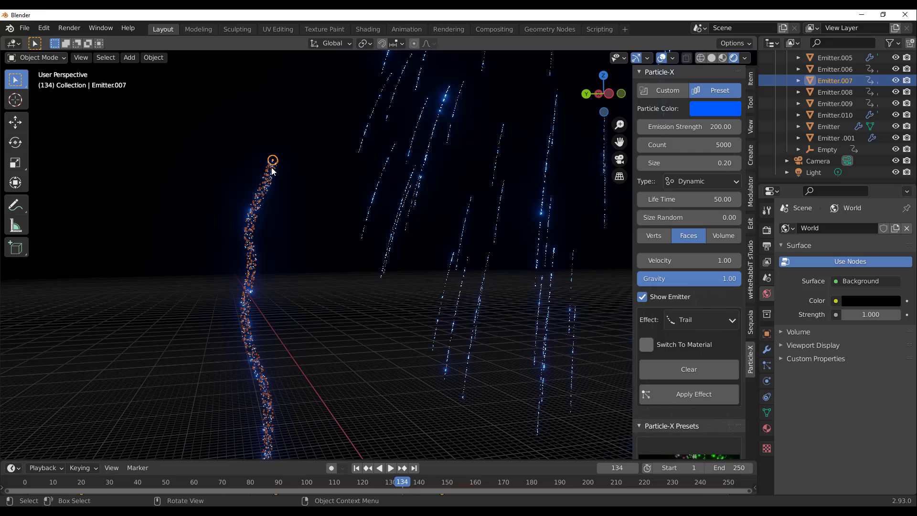
left_click(766, 365)
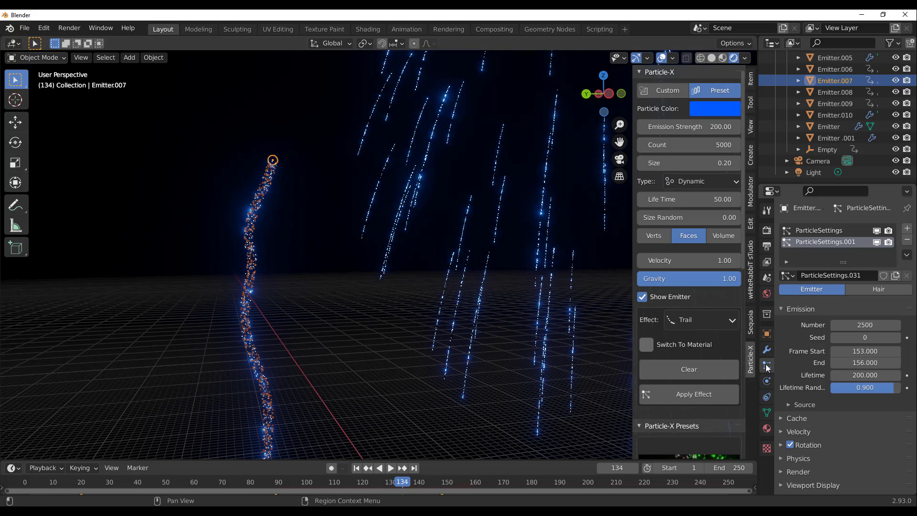
left_click(834, 230)
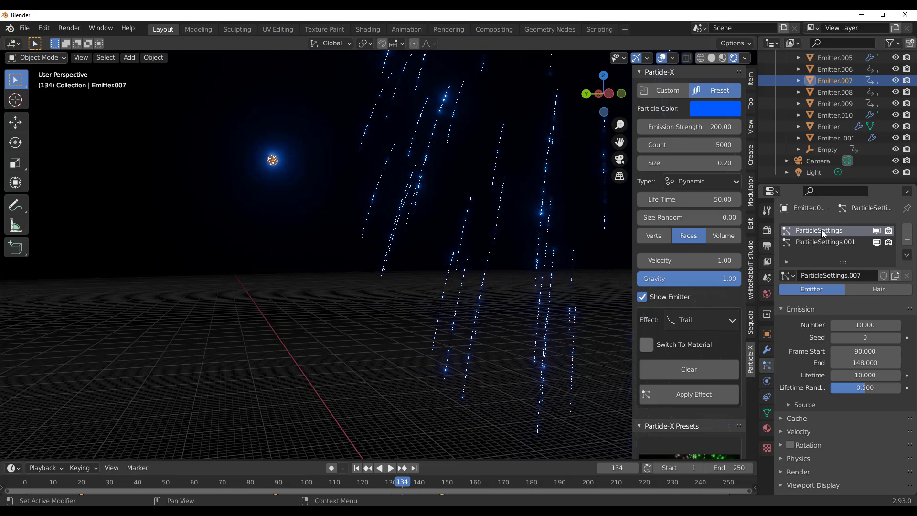
scroll(333, 336, "down", 3)
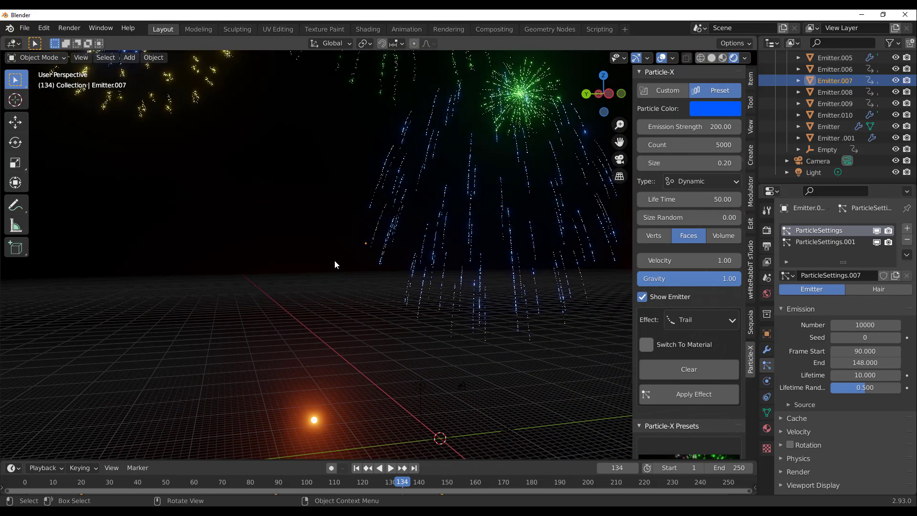
scroll(334, 263, "up", 2)
Step: Examine the Render settings of the emitter's second particle system, ParticleSettings.001, down to its instance collection
left_click(827, 241)
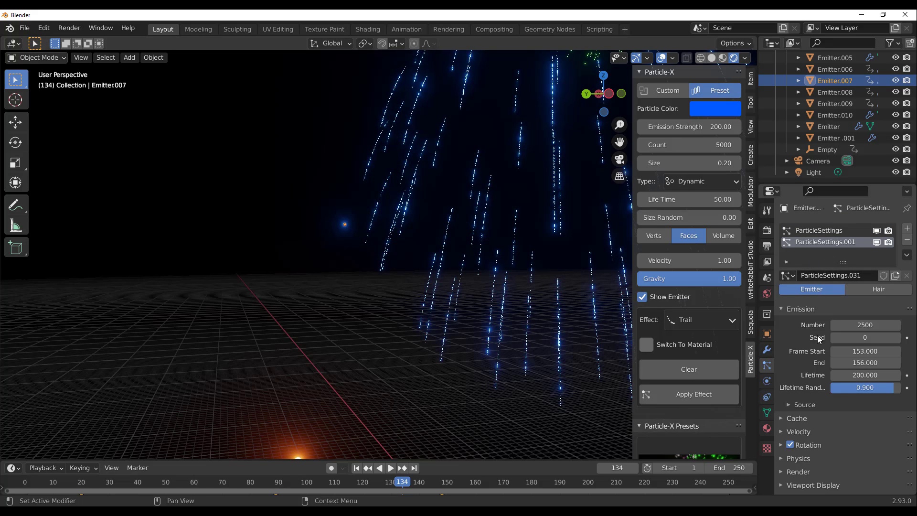
left_click(781, 473)
scroll(807, 419, "down", 6)
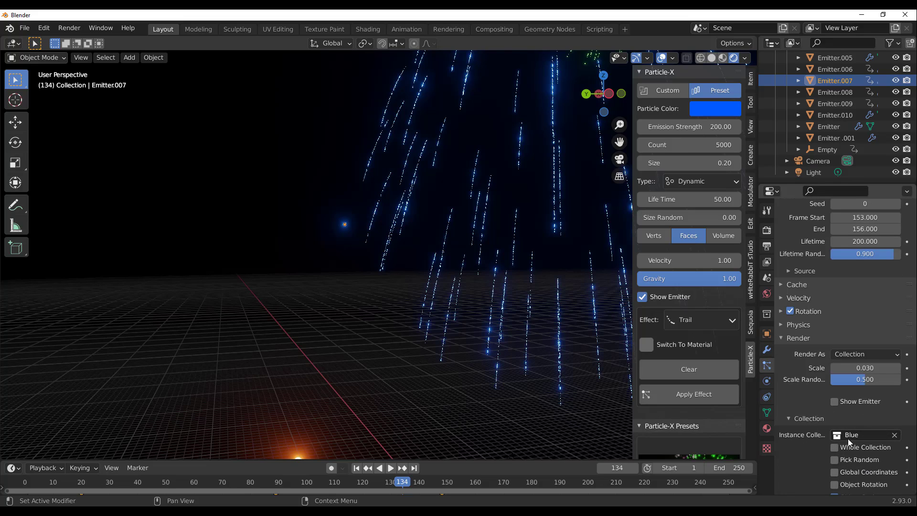
scroll(826, 112, "up", 15)
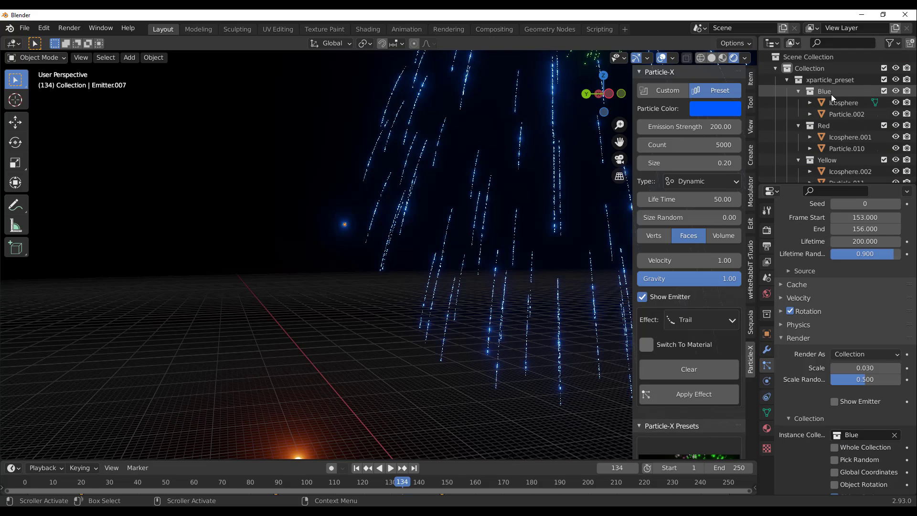
Step: Select Particle.002 in the Blue collection and change its material's emission color to red
left_click(831, 95)
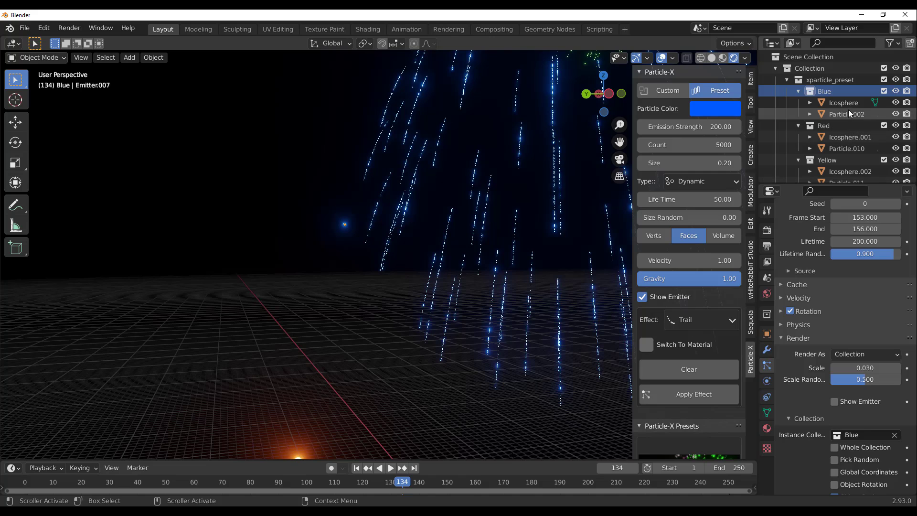
left_click(846, 102)
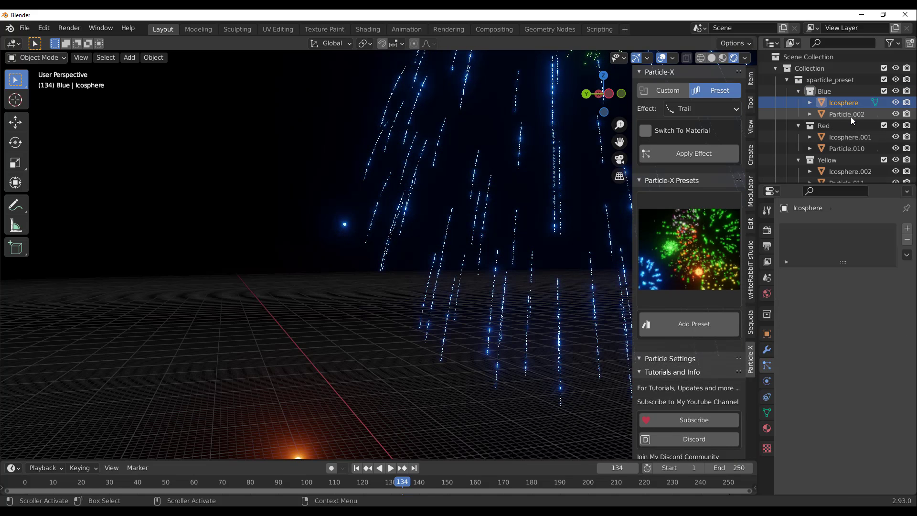
left_click(844, 116)
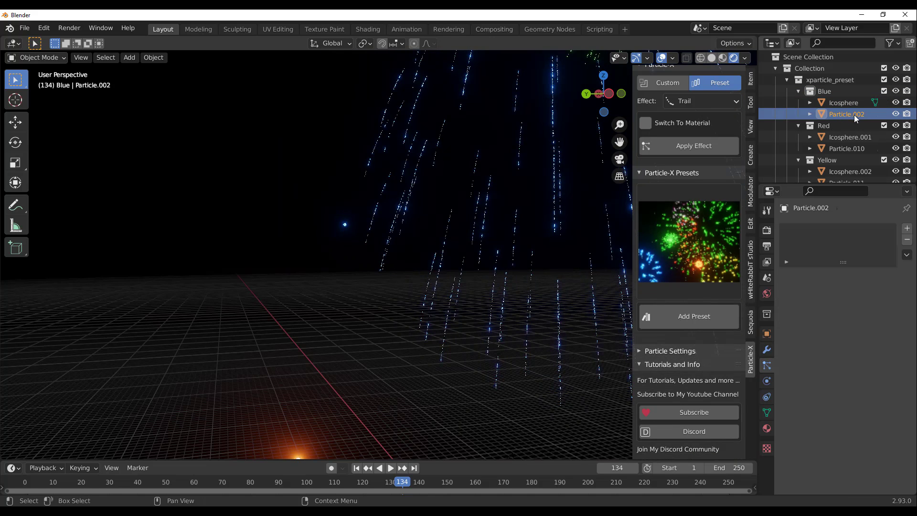
left_click(766, 428)
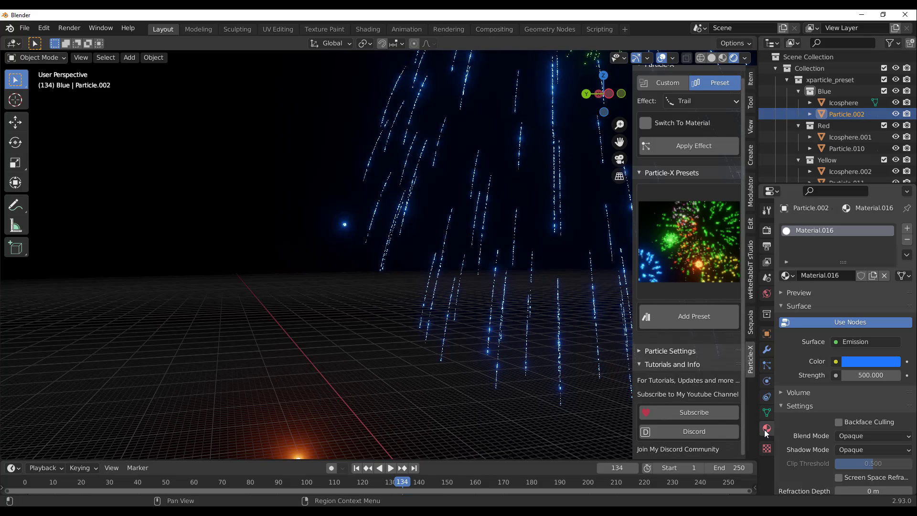
left_click(860, 362)
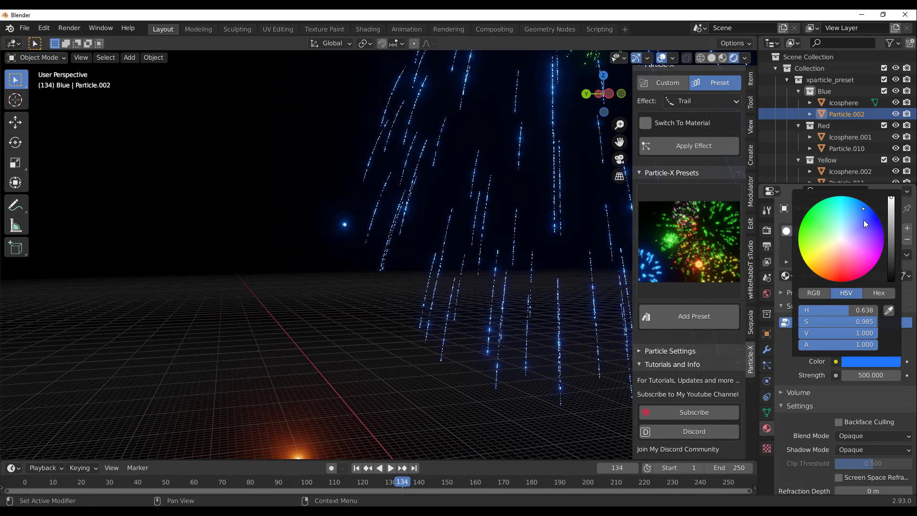
left_click_drag(864, 221, 840, 279)
scroll(460, 254, "down", 5)
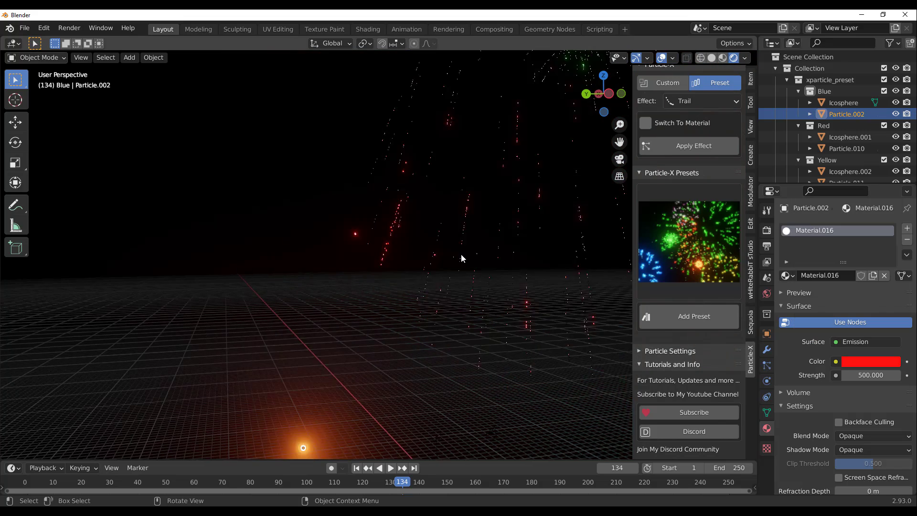
Step: Try green as the emission color of Particle.002's material, and settle on magenta
left_click(857, 364)
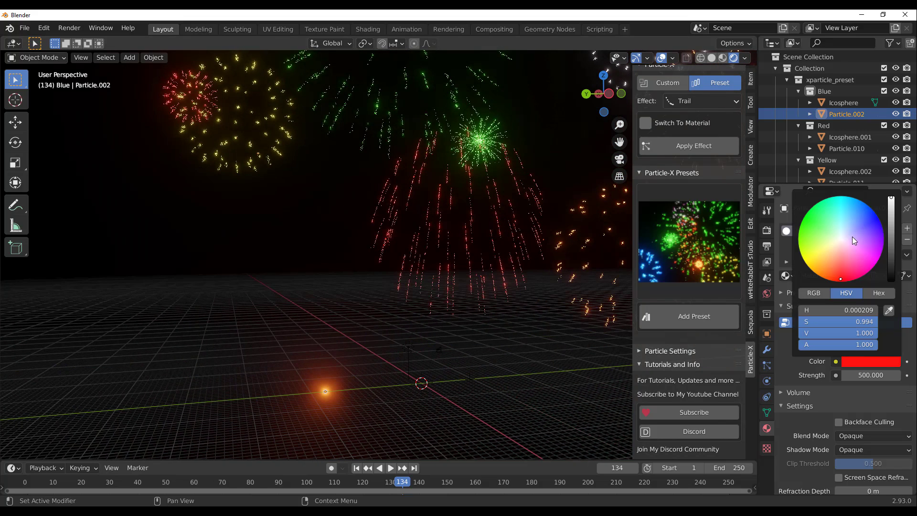
left_click_drag(848, 256, 815, 228)
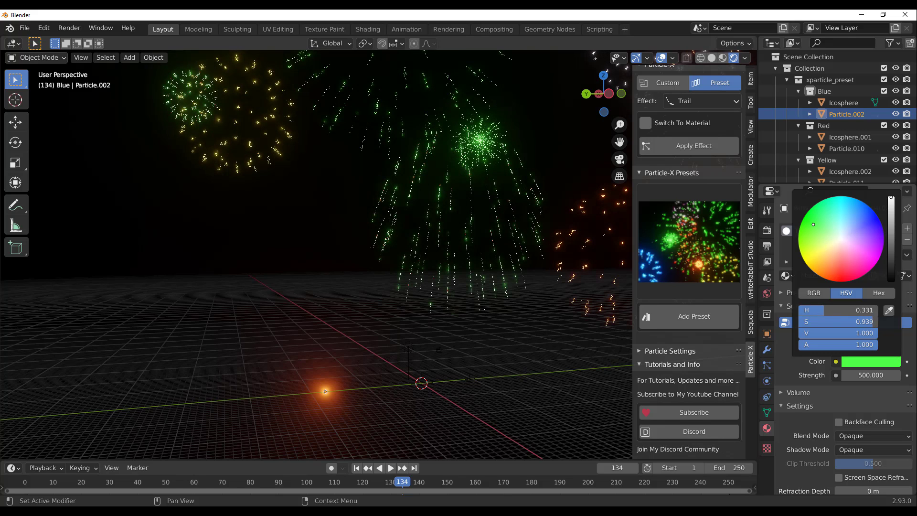
left_click(865, 242)
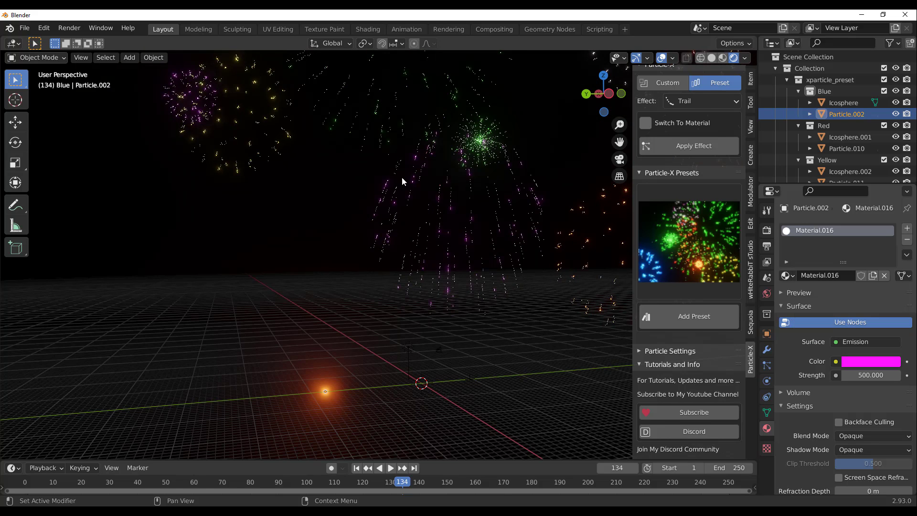
scroll(453, 258, "up", 5)
scroll(457, 262, "down", 4)
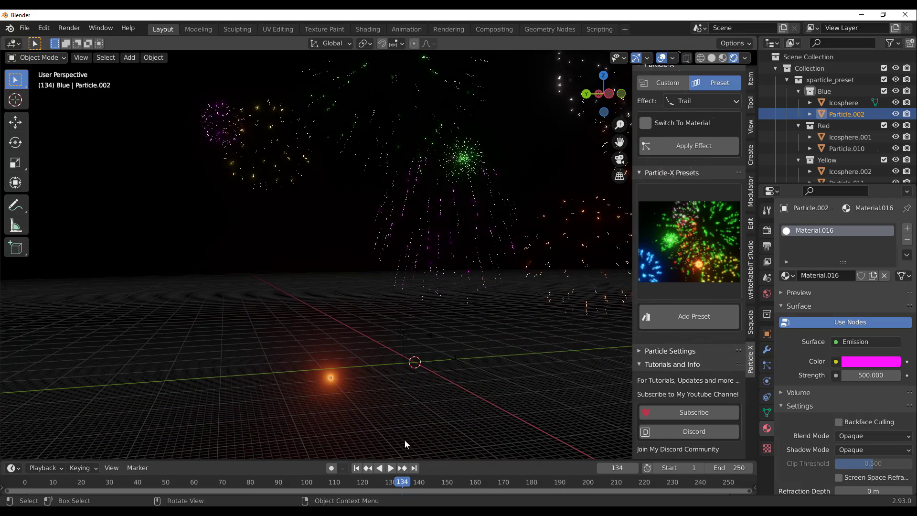
Step: Replay the recolored fireworks from frame 1, stop the playback, and set the current frame to 85
left_click(356, 469)
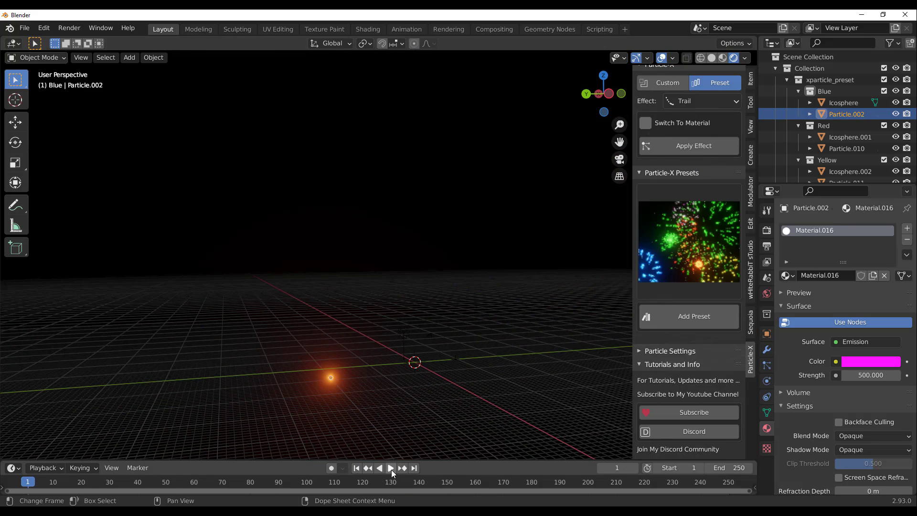
left_click(391, 468)
mouse_move(528, 380)
left_mouse_down()
mouse_move(573, 426)
mouse_move(535, 370)
left_mouse_up()
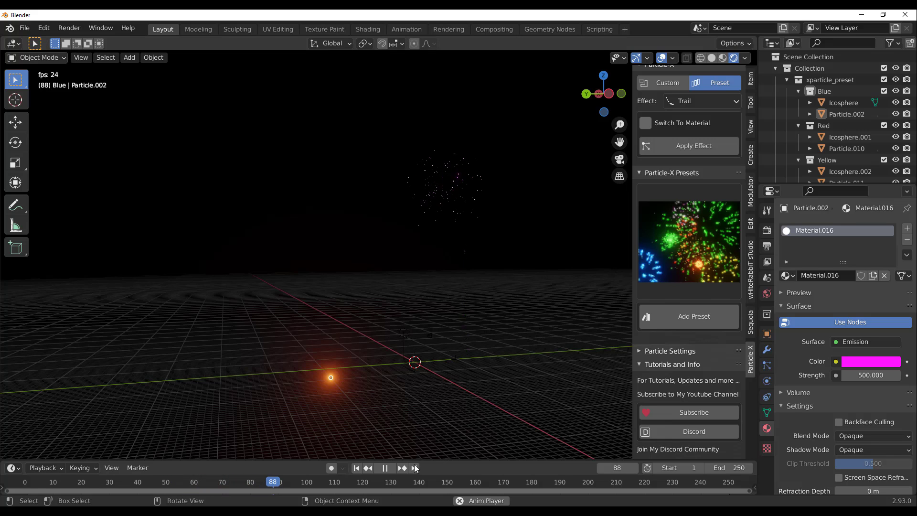
left_click(386, 469)
left_click(390, 468)
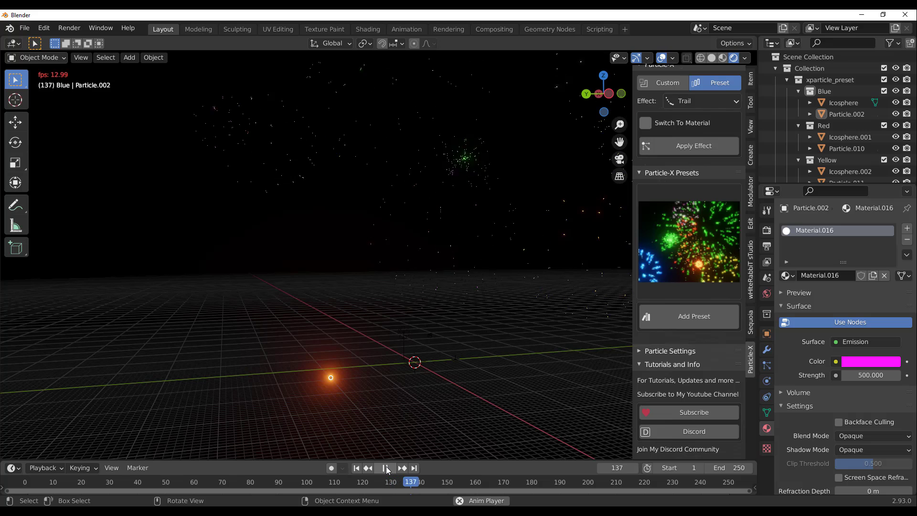
left_click(387, 468)
left_click_drag(429, 481, 266, 476)
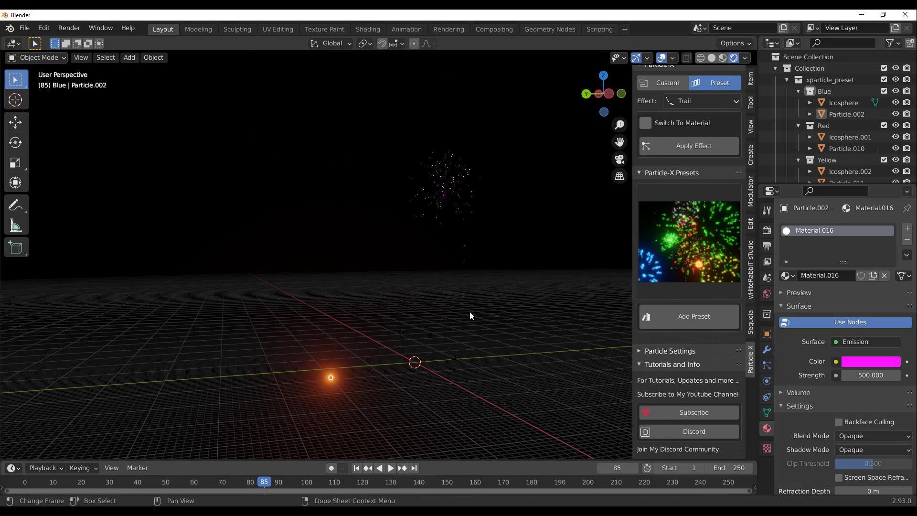
Step: Select the emitter at the tip of the green rocket trail and examine the instance collection in its particle Render settings
scroll(460, 291, "up", 3)
middle_click_drag(504, 272, 403, 282, "shift")
scroll(403, 282, "up", 4)
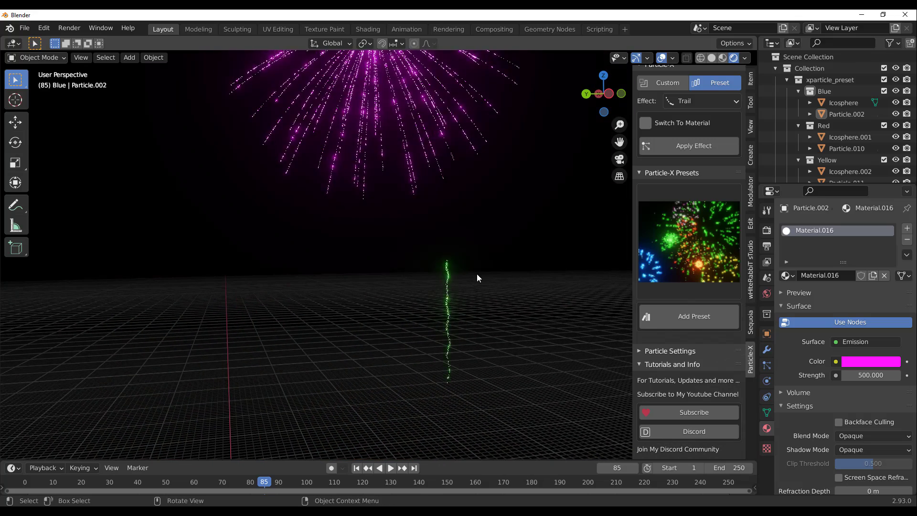
scroll(477, 274, "up", 3)
middle_click_drag(525, 282, 456, 270, "shift")
scroll(456, 270, "up", 2)
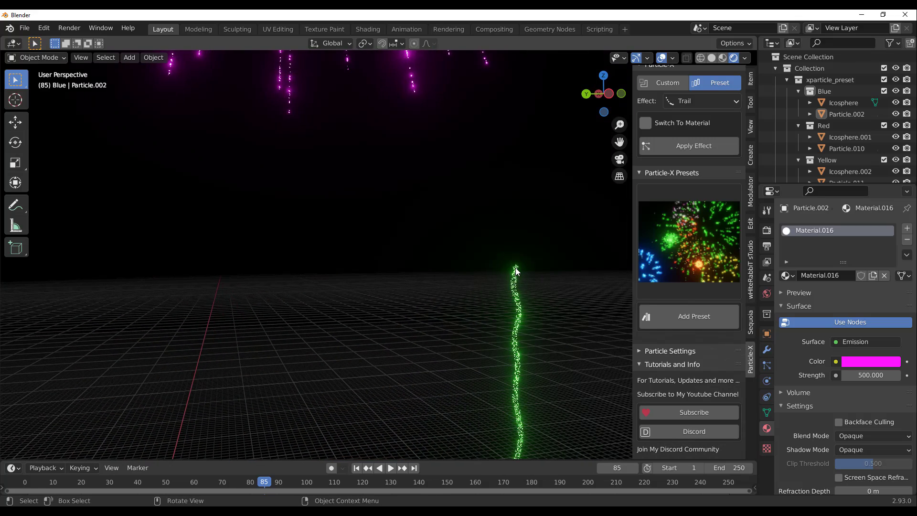
left_click(516, 270)
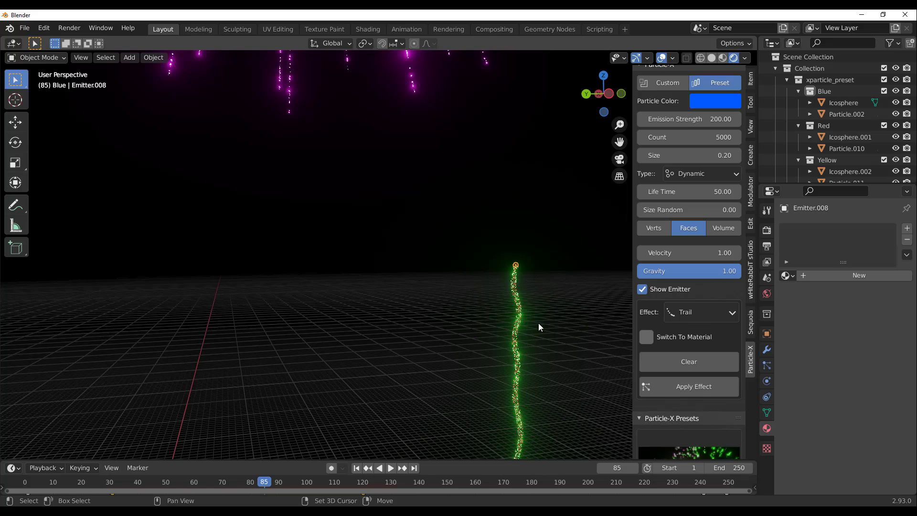
middle_click_drag(539, 324, 422, 311, "shift")
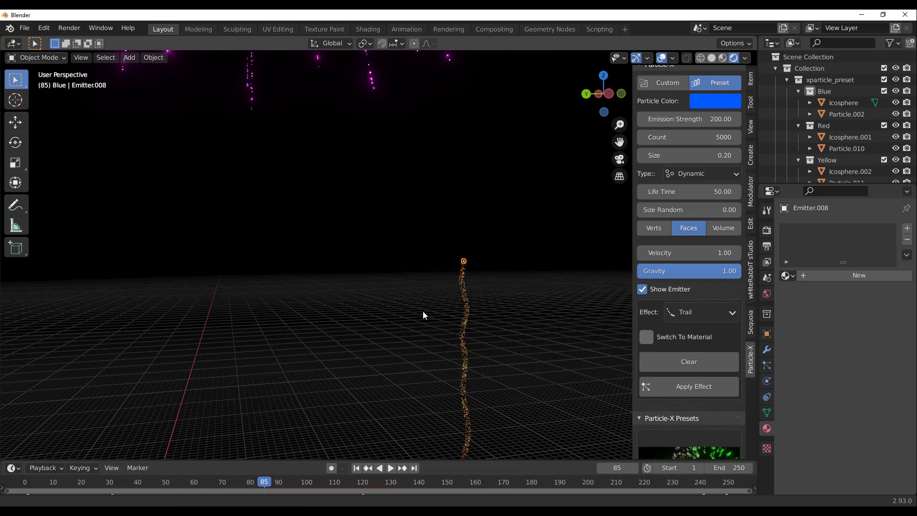
left_click(765, 365)
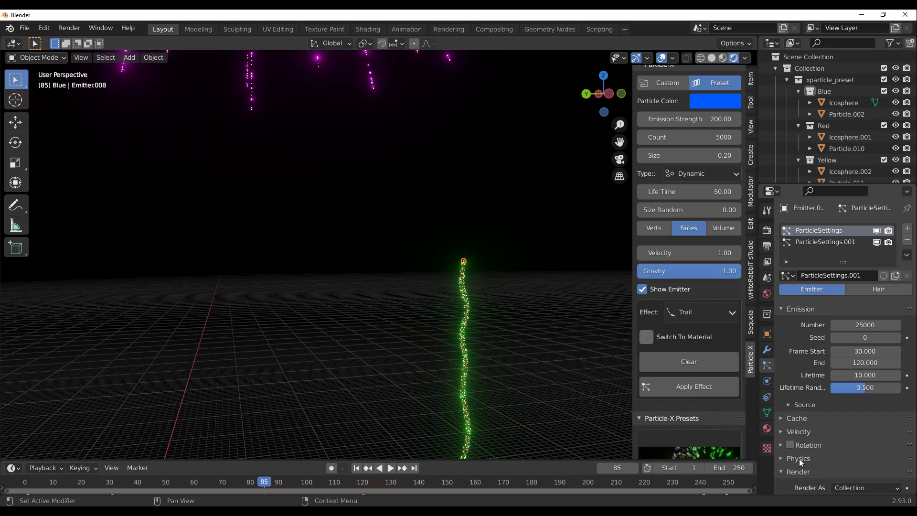
scroll(876, 442, "down", 8)
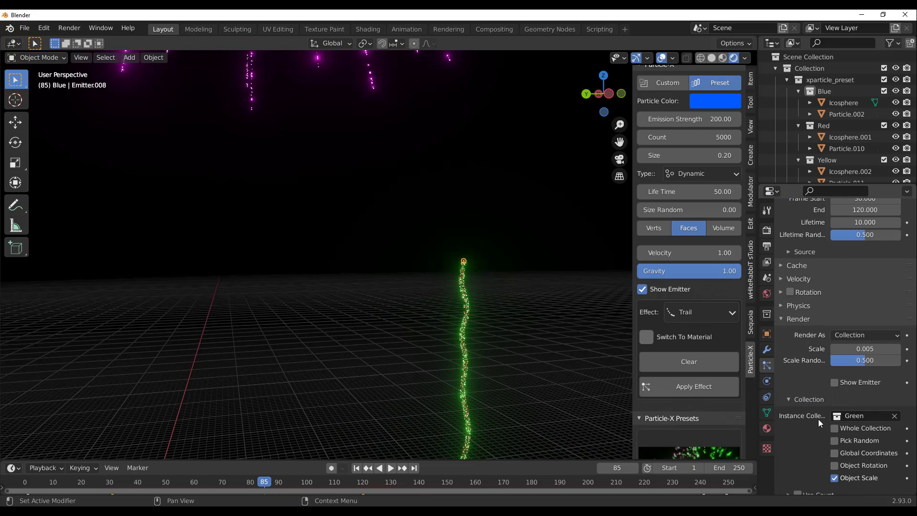
Step: Select Particle.001 in the Green collection, try pink as its material's emission color, and settle on pure blue with hue 0.666
scroll(840, 439, "up", 6)
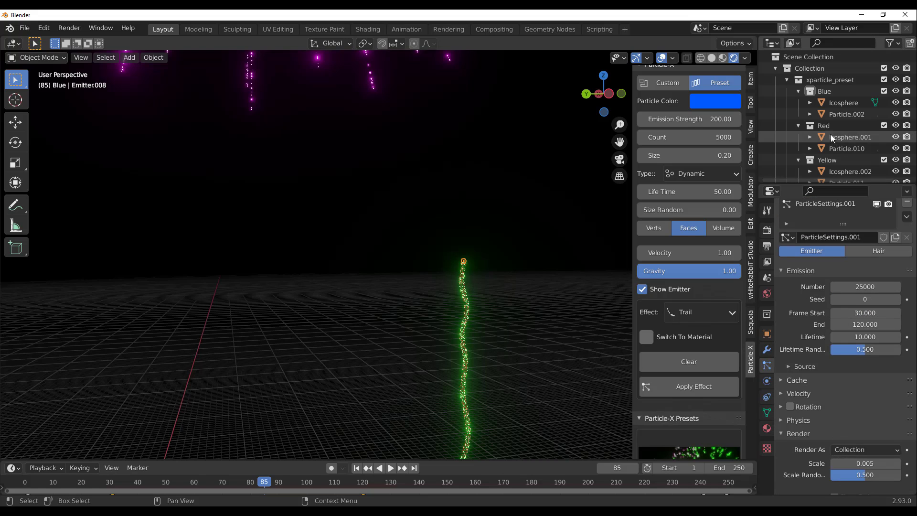
scroll(833, 139, "down", 5)
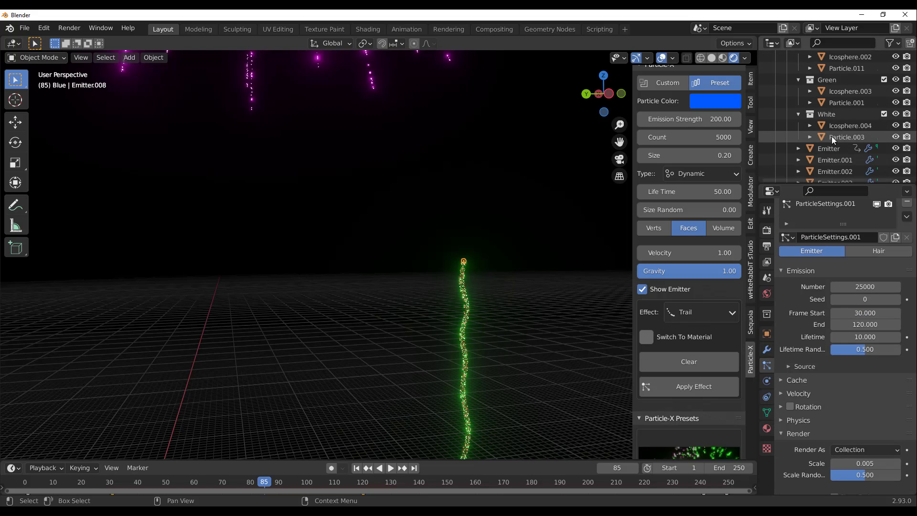
left_click(844, 102)
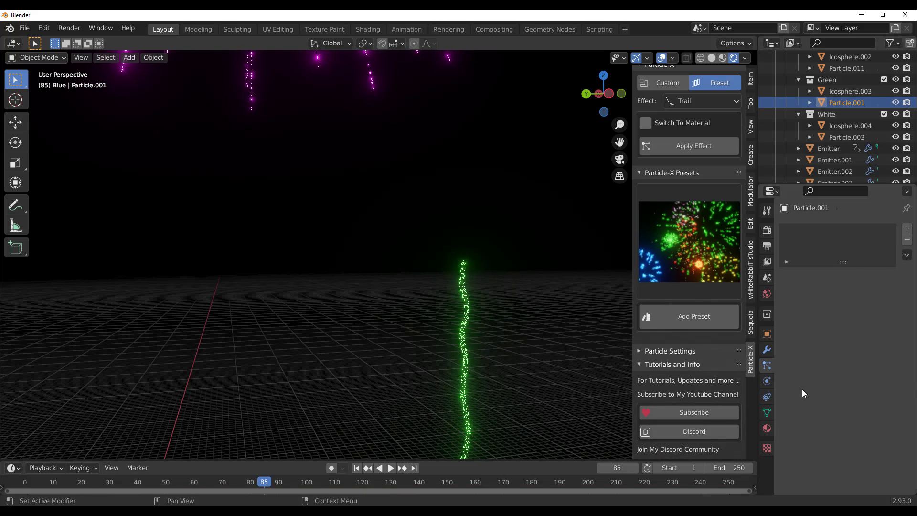
left_click(865, 363)
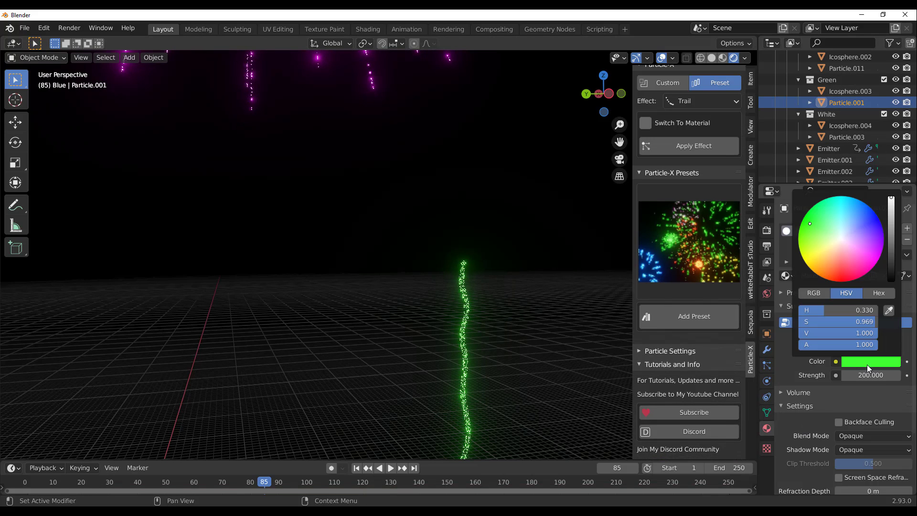
left_click(868, 267)
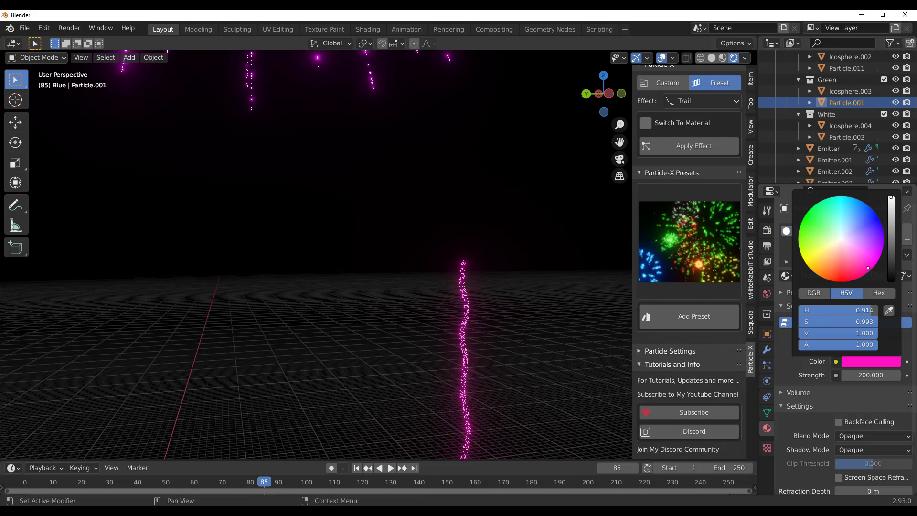
mouse_move(868, 268)
left_mouse_down()
mouse_move(880, 254)
mouse_move(876, 214)
left_mouse_up()
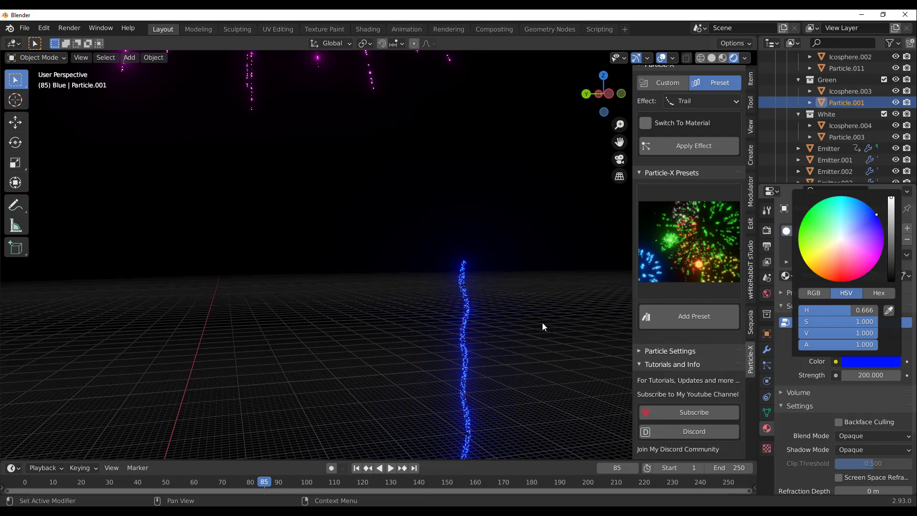
Step: Replay the whole fireworks animation from frame 1 to check the recolored blue bursts
middle_click_drag(543, 327, 692, 411)
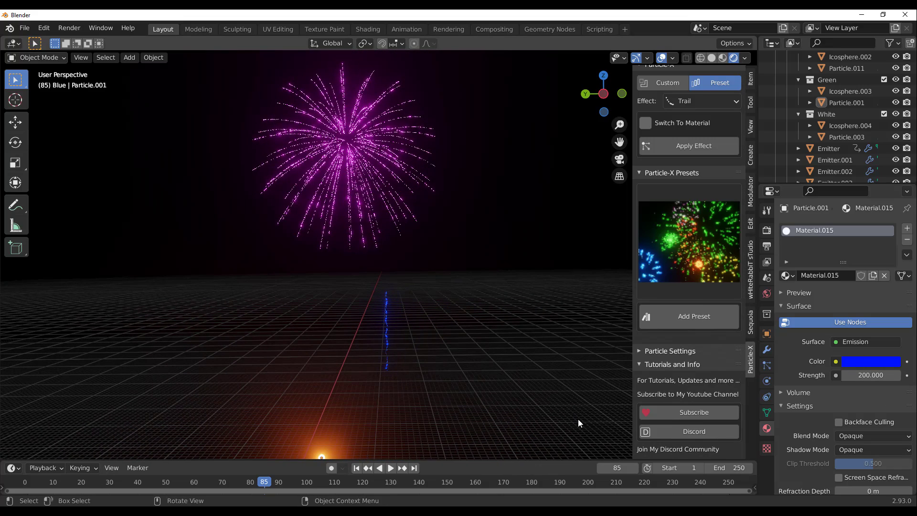
left_click(356, 468)
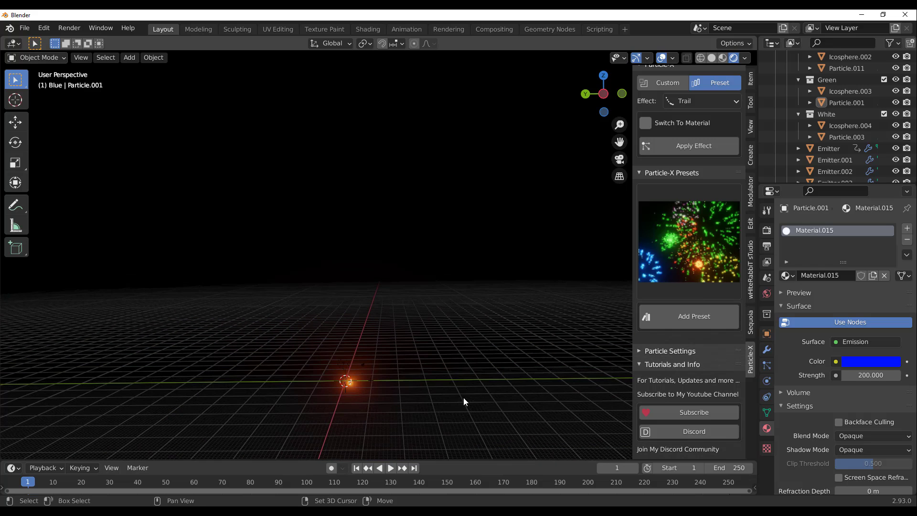
key("space")
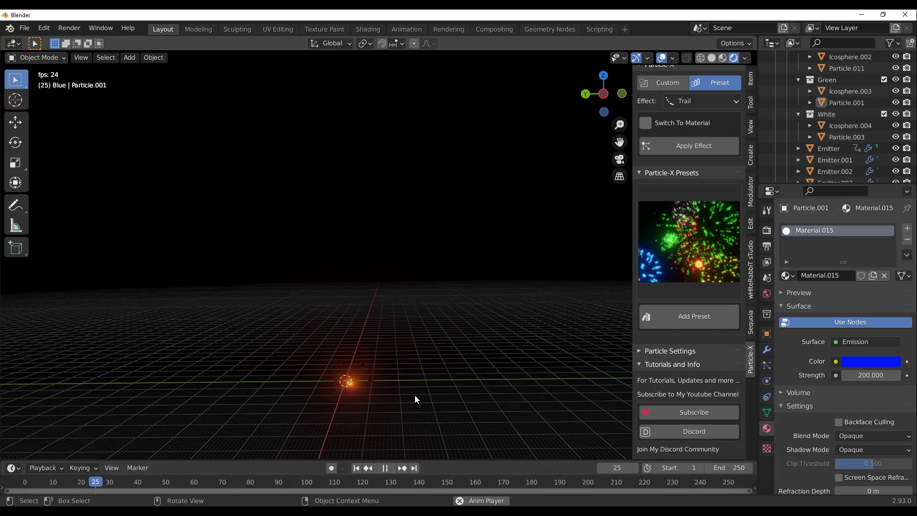
middle_click_drag(415, 394, 398, 360)
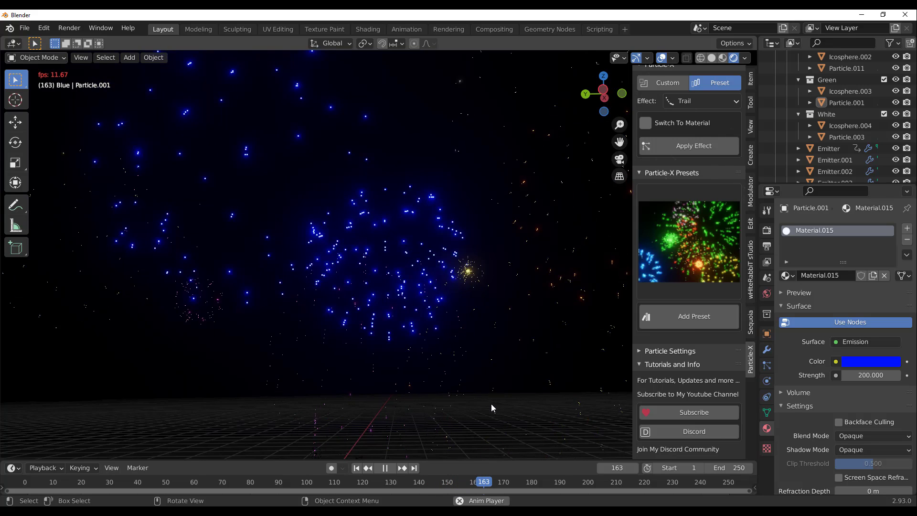
Step: Play the animation of the glowing blue sci-fi ring preset from frame 1
left_click(698, 104)
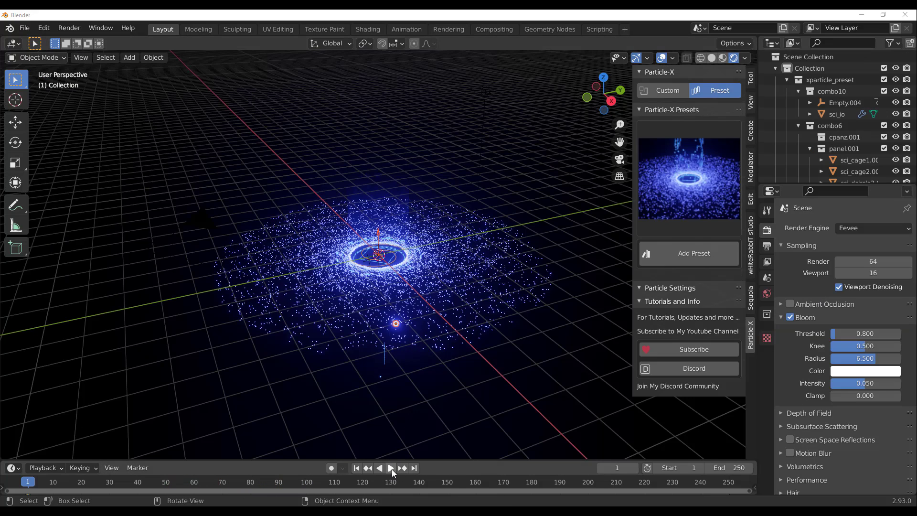
left_click(391, 469)
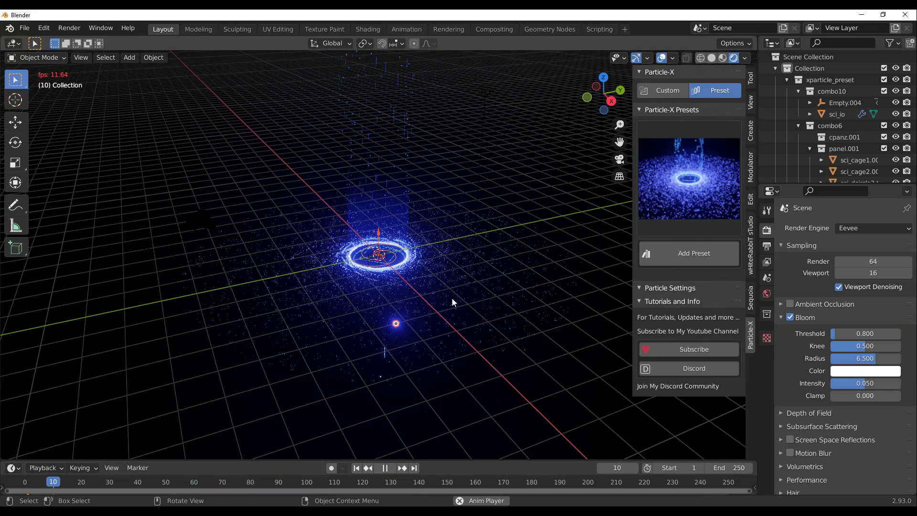
middle_click_drag(451, 298, 417, 280)
scroll(401, 276, "up", 6)
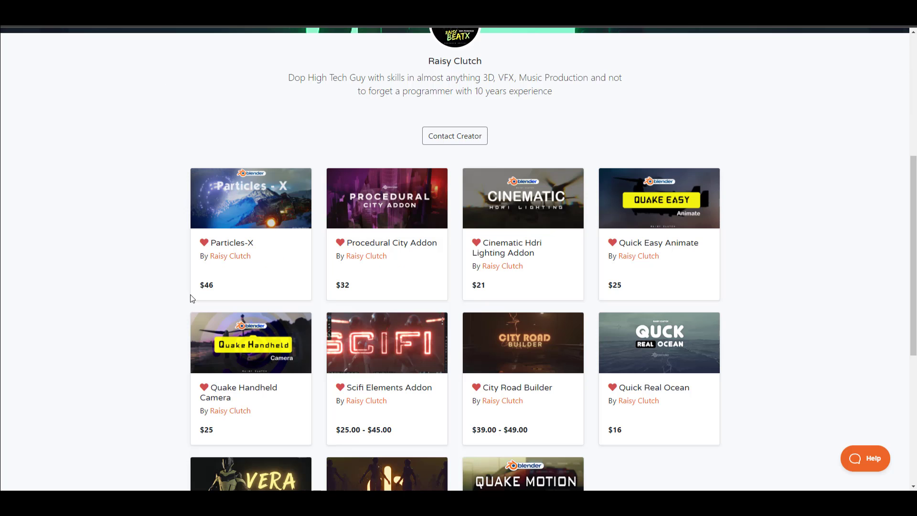
Step: Switch to the Blender Market website and look through the add-ons listed on the creator's page
scroll(353, 273, "down", 4)
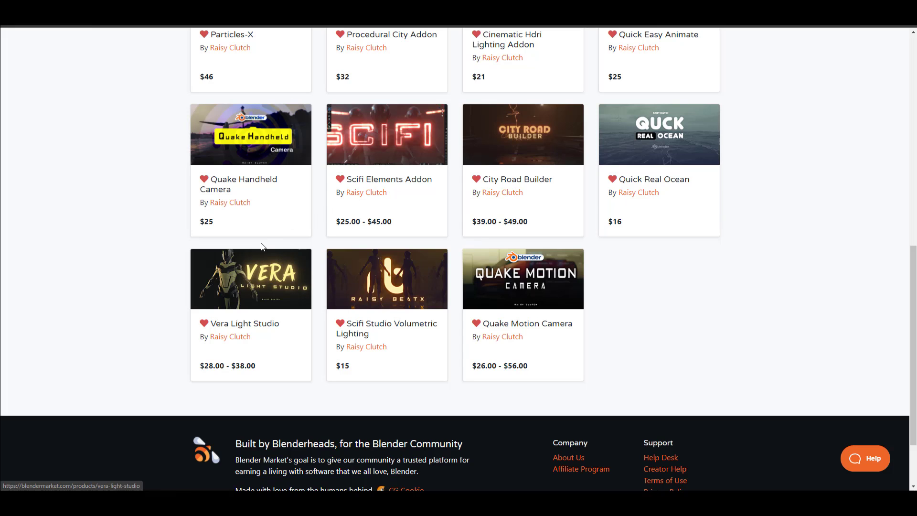
scroll(526, 347, "up", 1)
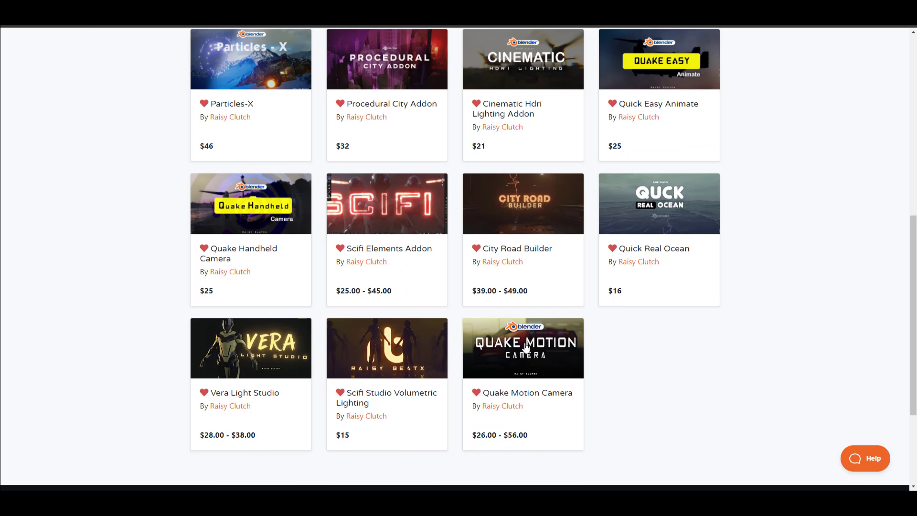
scroll(448, 287, "up", 3)
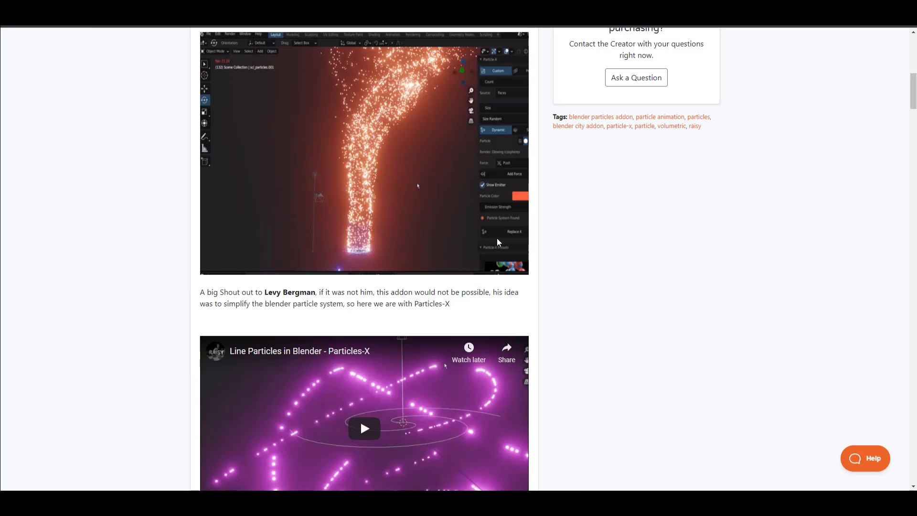
Step: Look through the Particles-X product page, including its introduction, demo videos and Get Started section
scroll(497, 238, "down", 7)
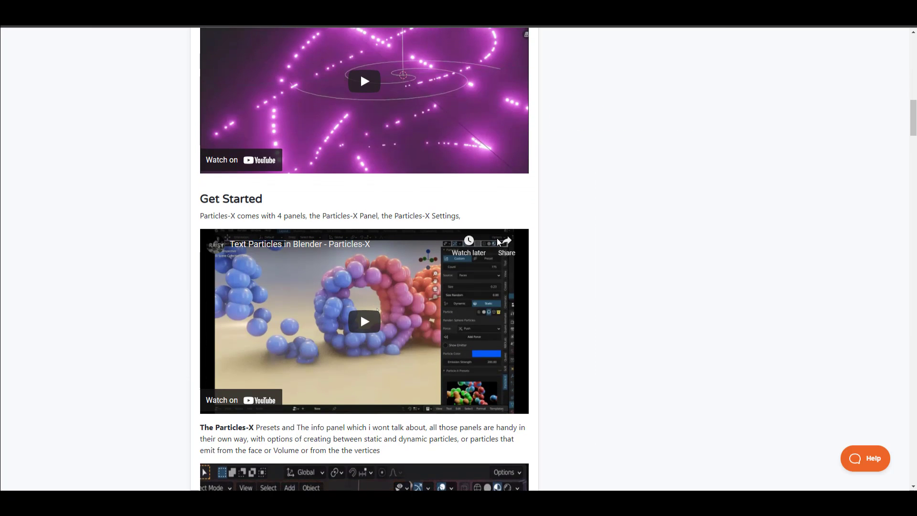
scroll(497, 242, "down", 6)
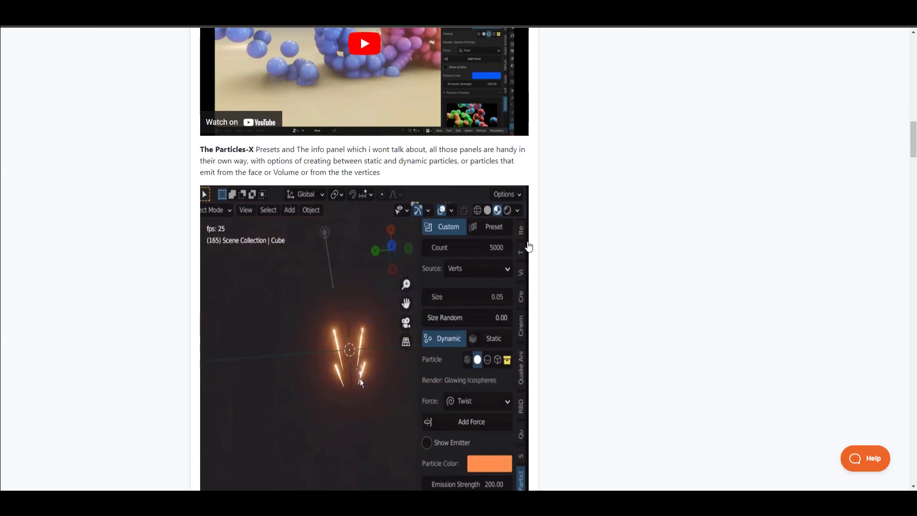
scroll(602, 298, "up", 13)
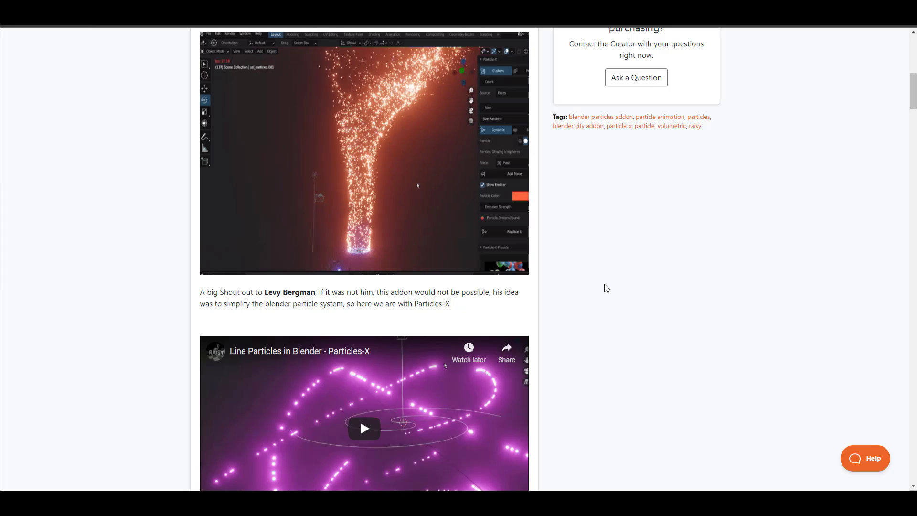
scroll(605, 288, "up", 5)
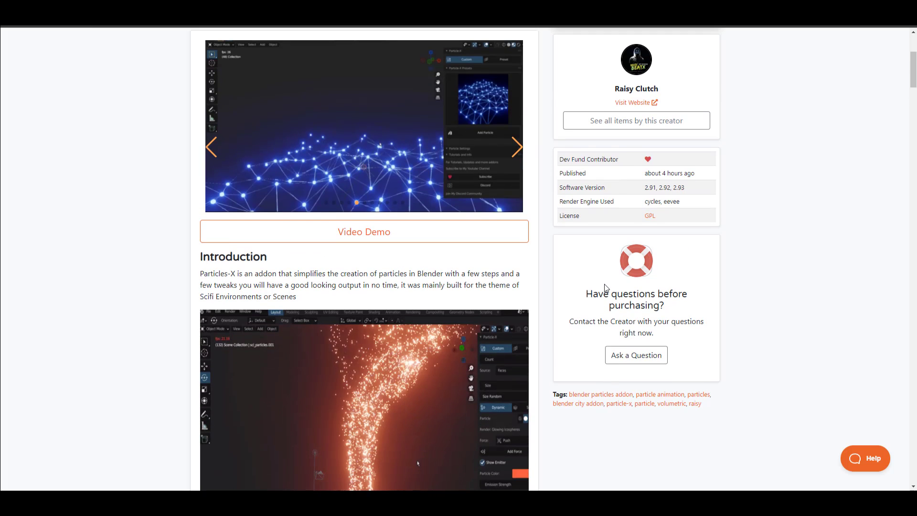